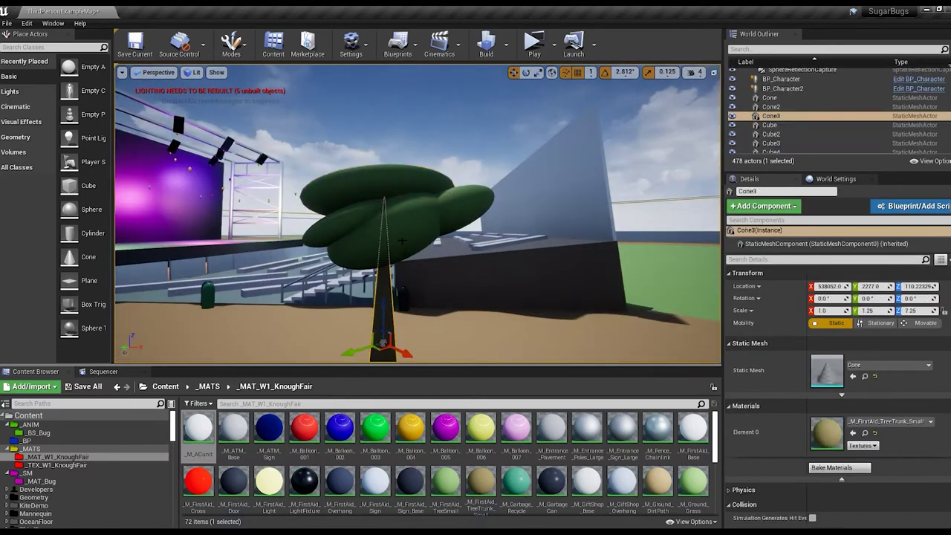
- Arrange the tree's green canopy spheres into a rounded cluster on its cone trunk
ctrl+click(426, 119)
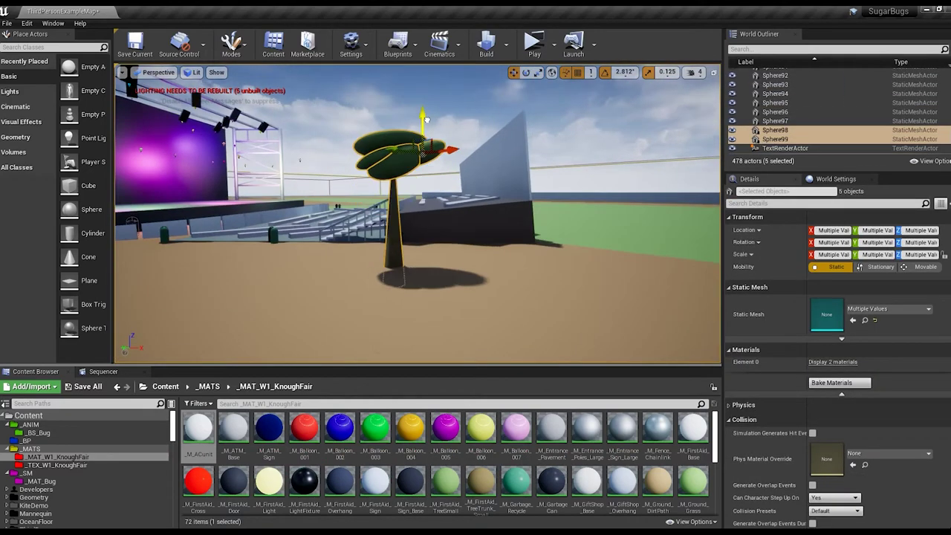
ctrl+click(394, 223)
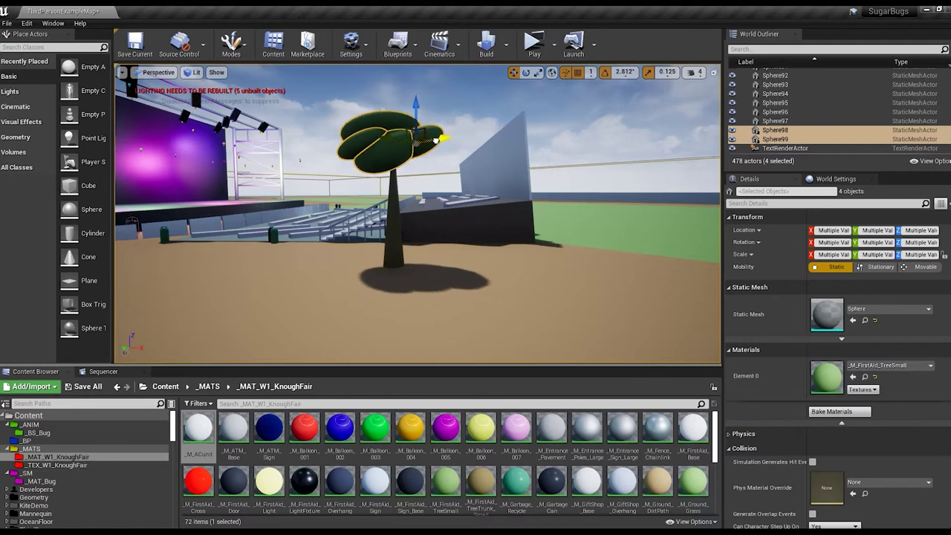
alt+drag(435, 139, 446, 223)
click(455, 236)
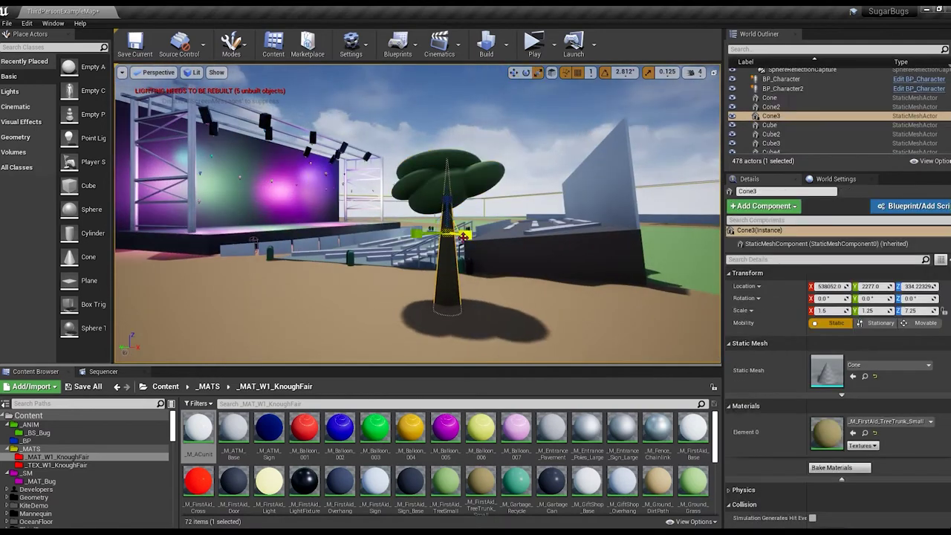
click(446, 175)
click(439, 201)
click(468, 171)
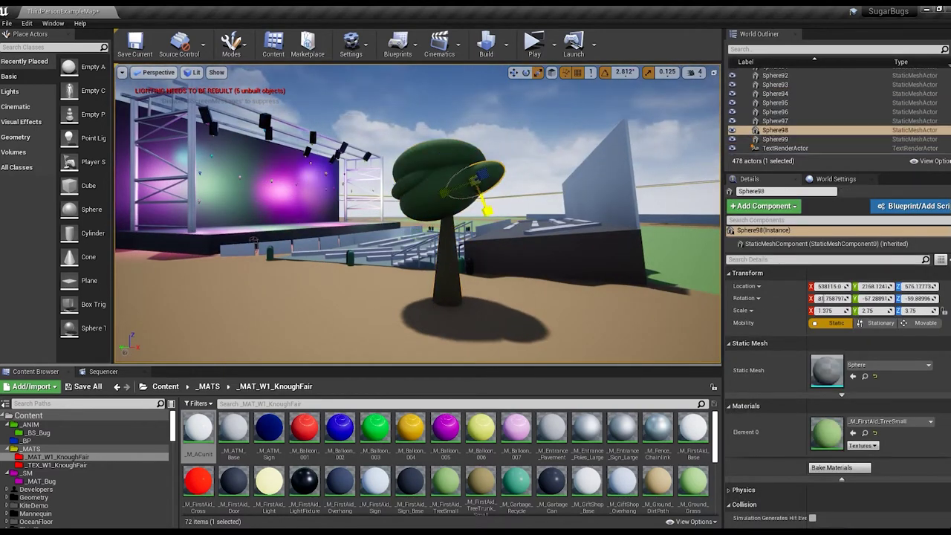
- Adjust the last canopy sphere, then Alt-drag one copy of the whole tree to the right
click(416, 182)
ctrl+click(446, 193)
alt+drag(445, 171, 563, 171)
- In Top view, Alt-drag tree copies across the grass beside the grey striped building
key(alt+j)
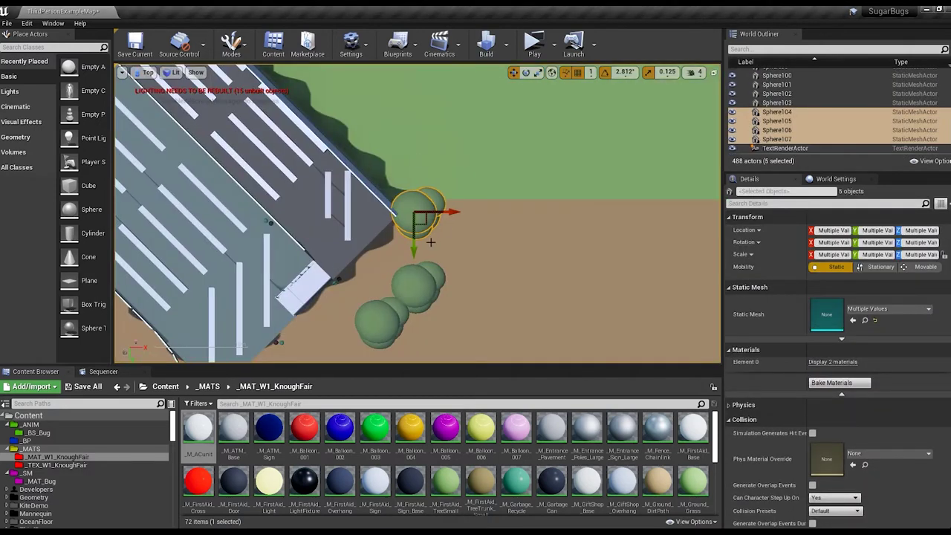
alt+drag(381, 166, 342, 160)
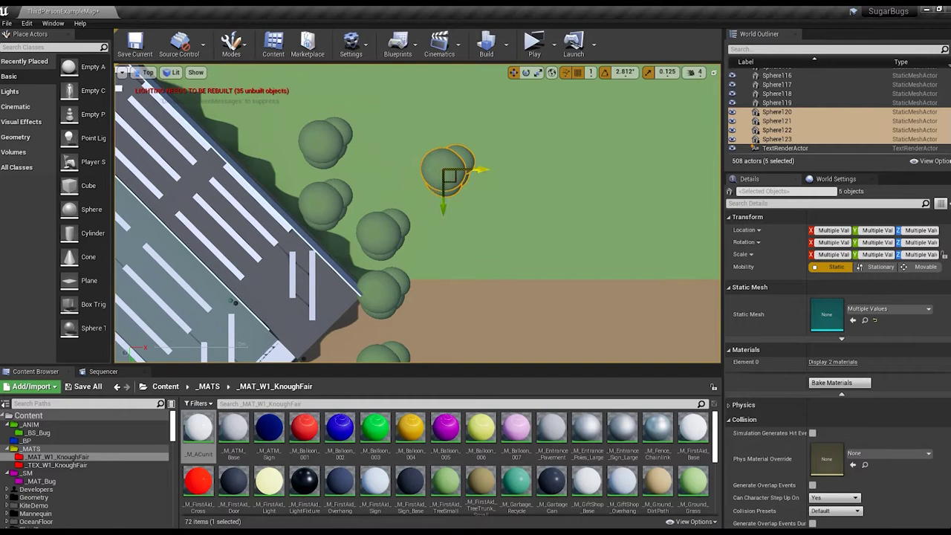
mouse_move(473, 259)
alt+mouse_down()
mouse_move(435, 180)
mouse_move(499, 191)
mouse_move(488, 127)
alt+mouse_up()
scroll(488, 127, down, 2)
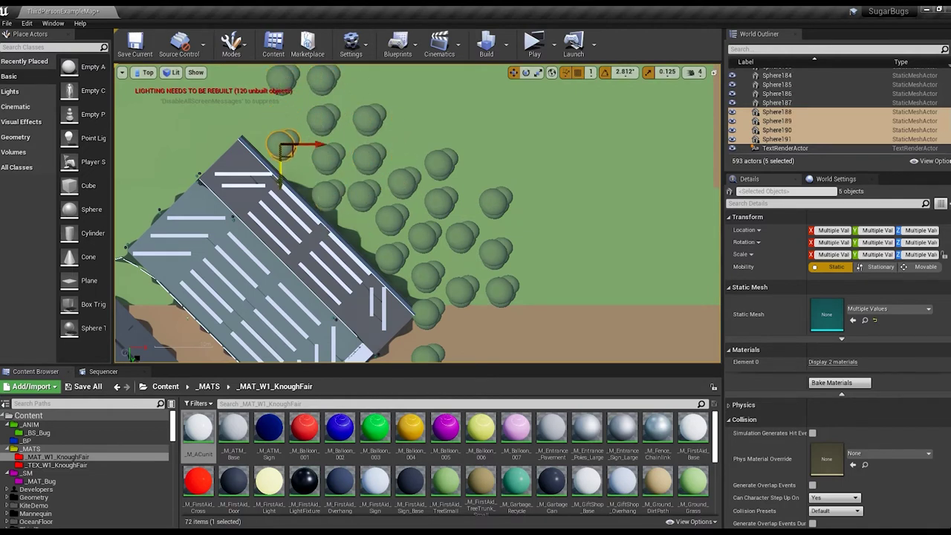
alt+drag(242, 117, 256, 128)
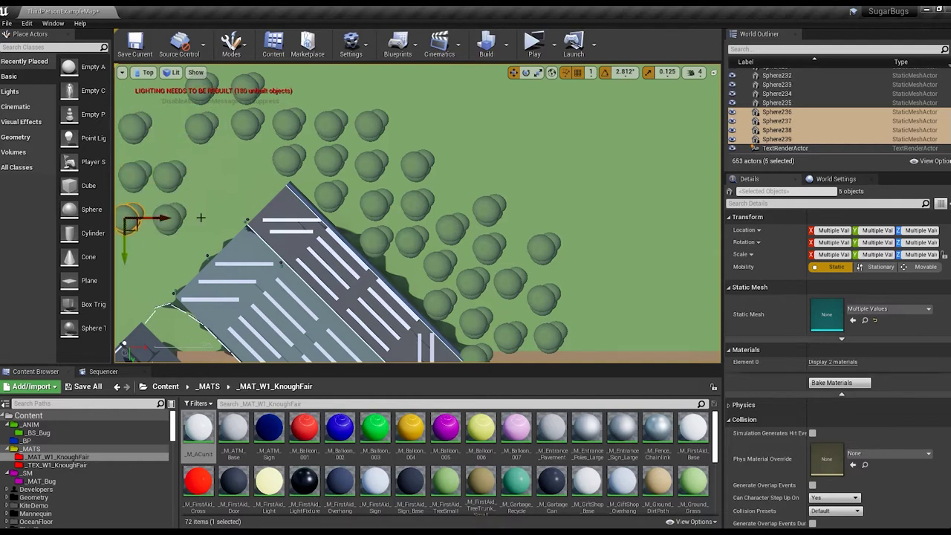
alt+drag(200, 217, 252, 201)
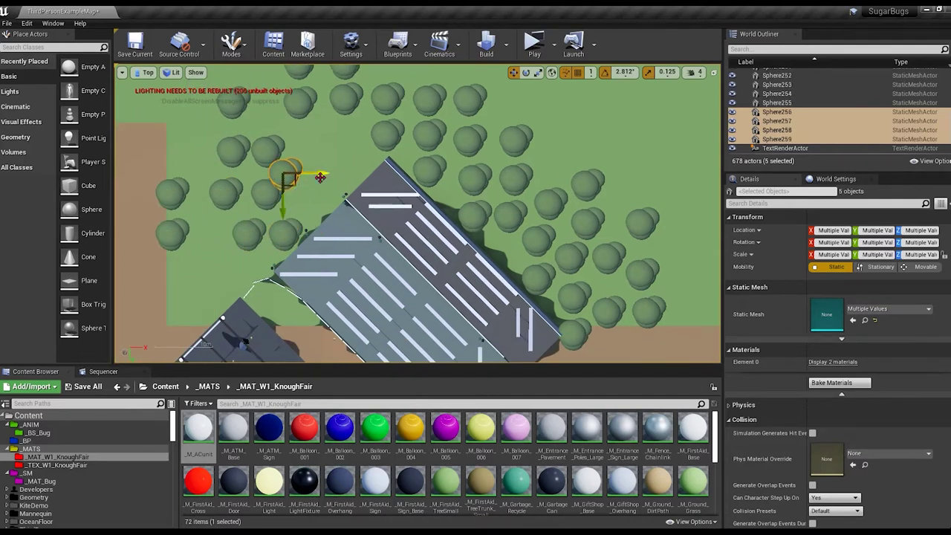
scroll(418, 213, down, 3)
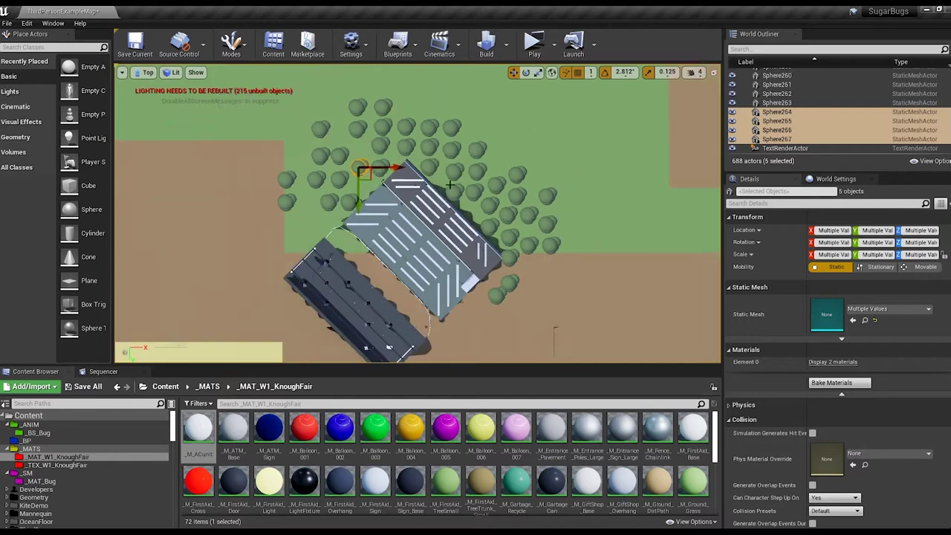
- Back in Perspective, select a grove tree's canopy spheres and trunk for rotating
key(alt+g)
click(435, 241)
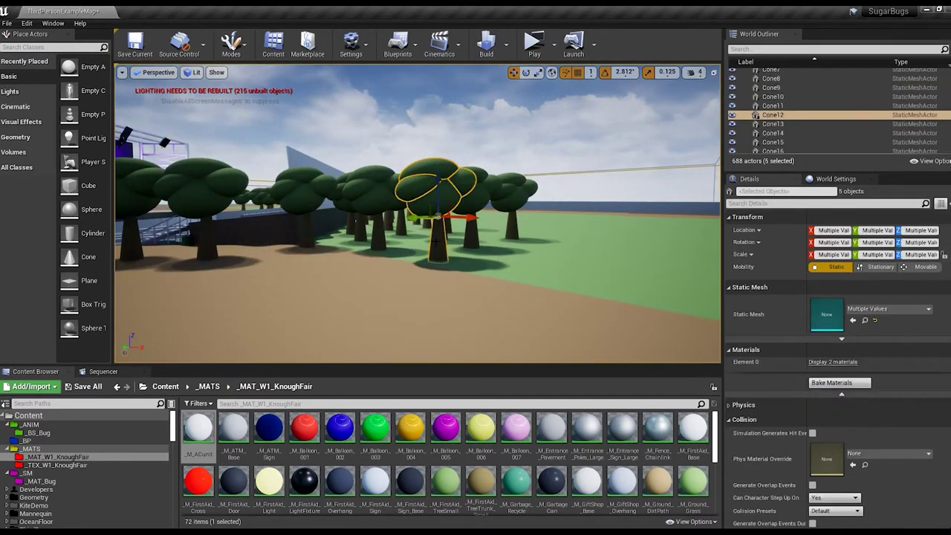
drag(439, 223, 460, 186)
click(349, 204)
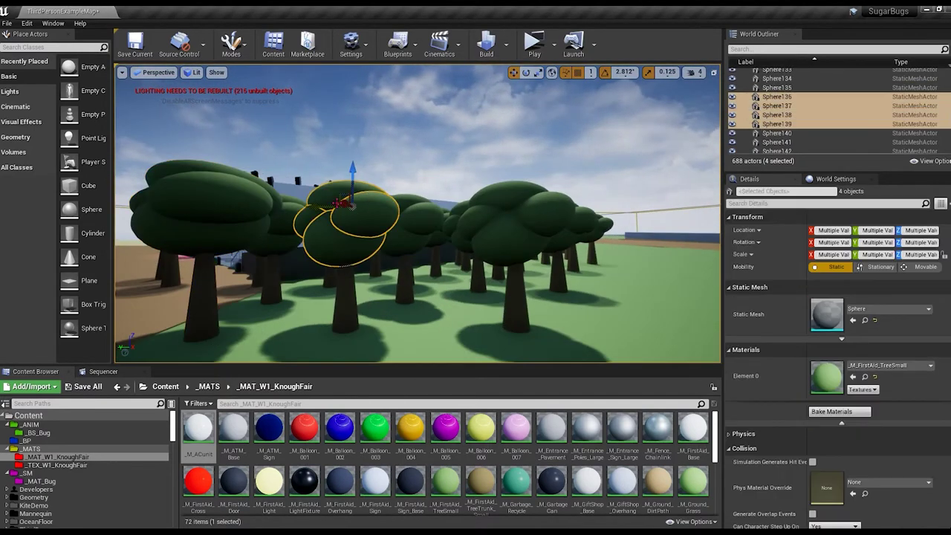
click(345, 264)
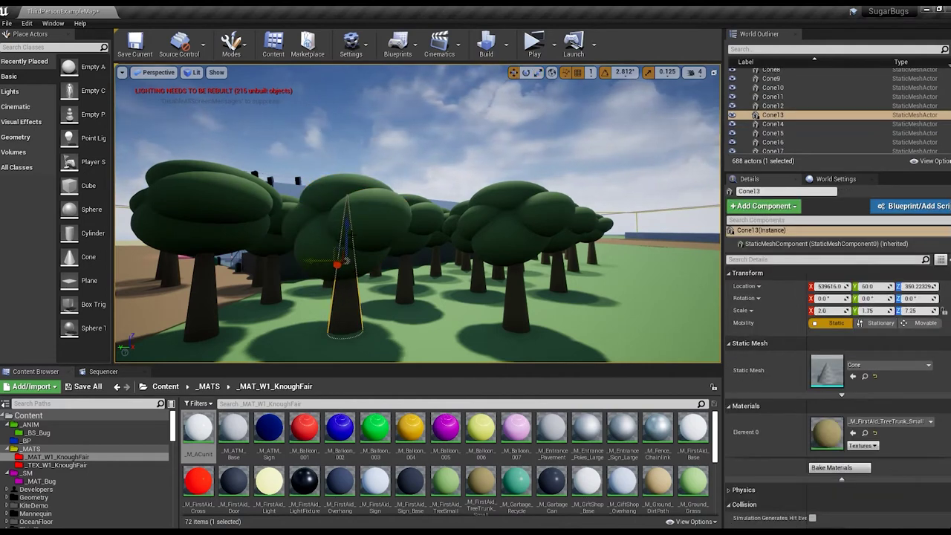
click(346, 173)
key(e)
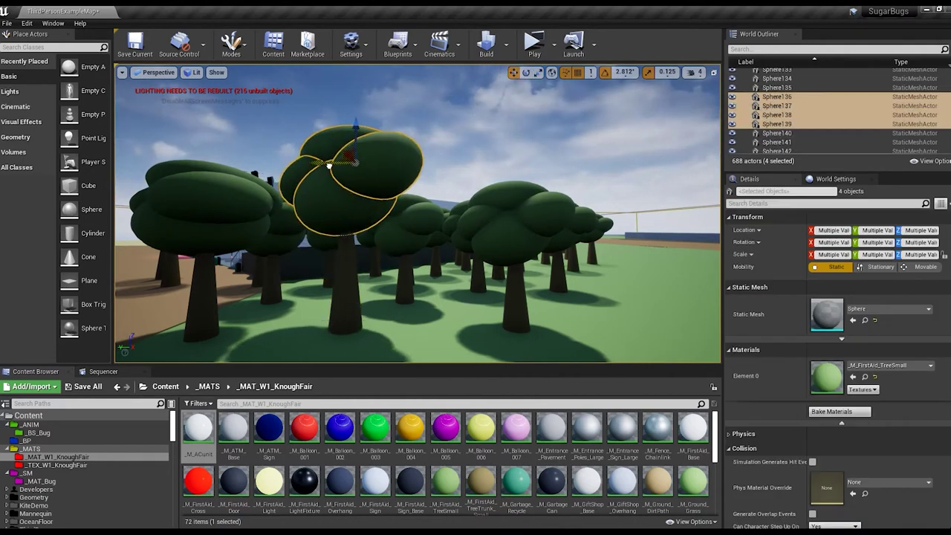
drag(346, 173, 416, 223)
- Enlarge another tree's canopy spheres with the scale gizmo
click(466, 249)
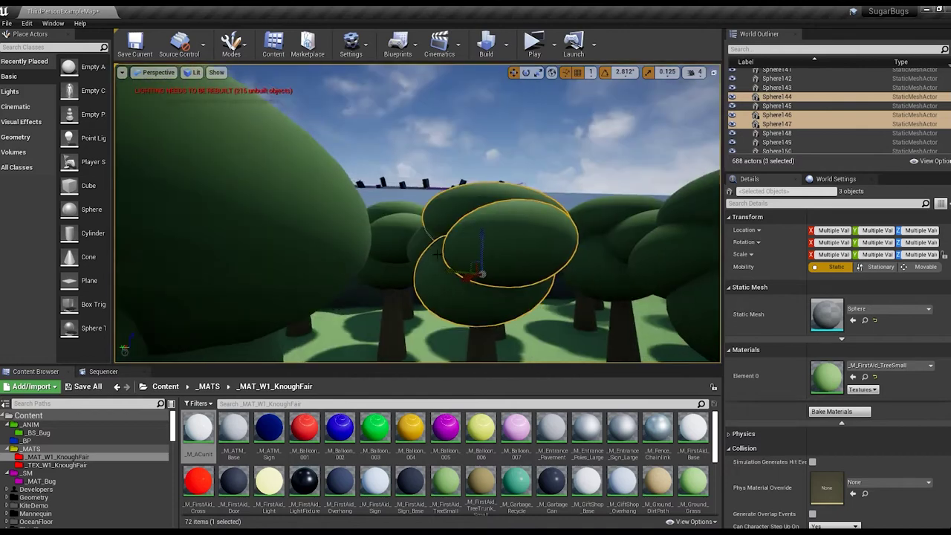
key(r)
mouse_move(466, 250)
mouse_down()
mouse_move(476, 268)
mouse_move(446, 245)
mouse_move(227, 216)
mouse_up()
click(484, 292)
click(439, 238)
click(223, 214)
key(f)
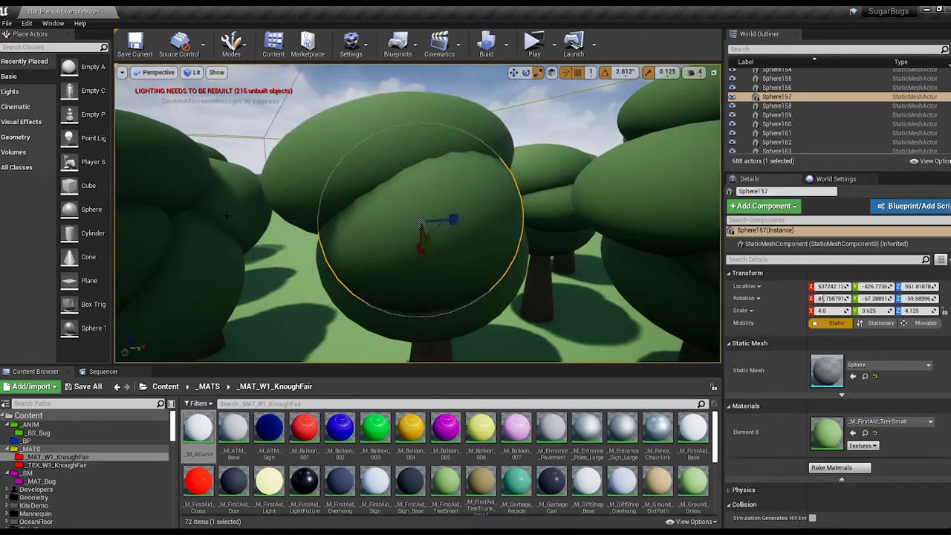
ctrl+click(421, 223)
mouse_move(421, 223)
mouse_down()
mouse_move(388, 129)
mouse_move(416, 223)
mouse_up()
- Switch to rotate and pick canopy spheres on nearby trees to tilt
click(435, 216)
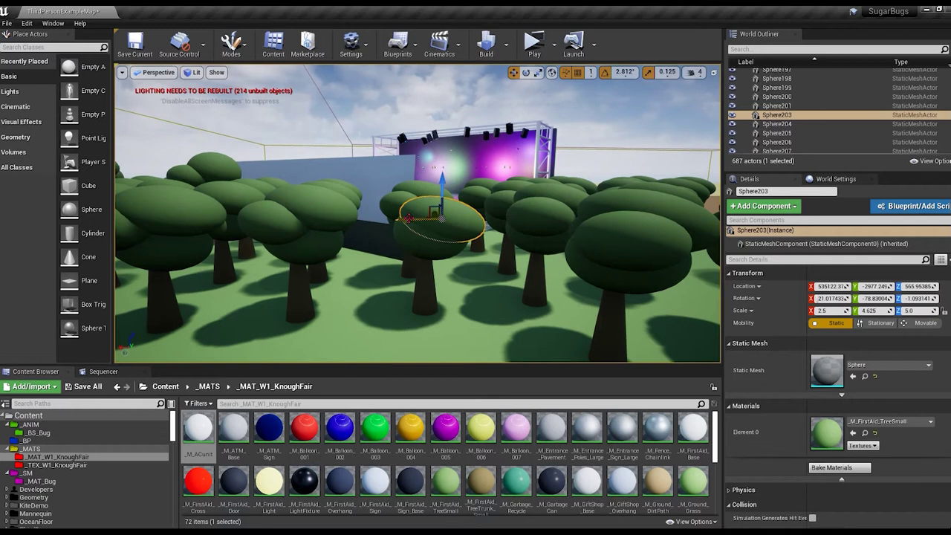
click(416, 223)
drag(416, 223, 396, 205)
key(e)
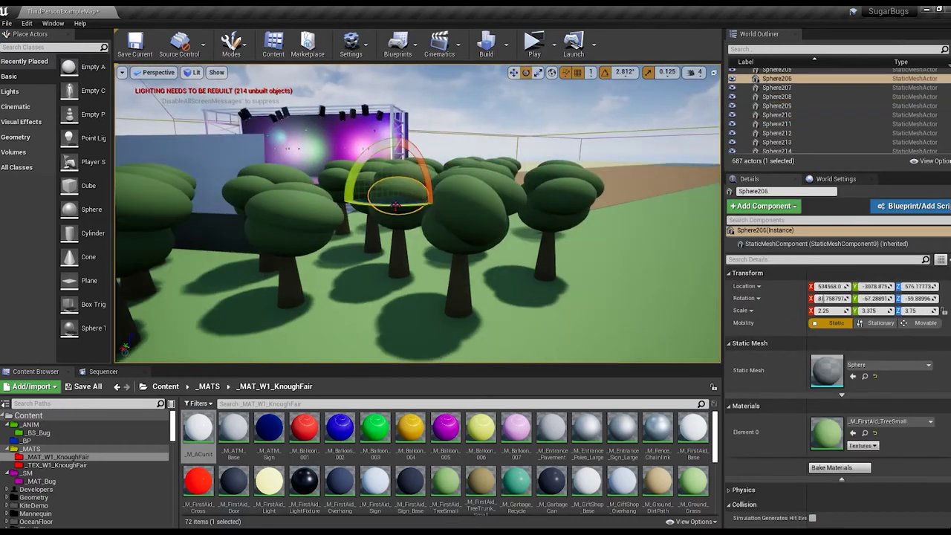
click(282, 217)
click(563, 191)
click(414, 177)
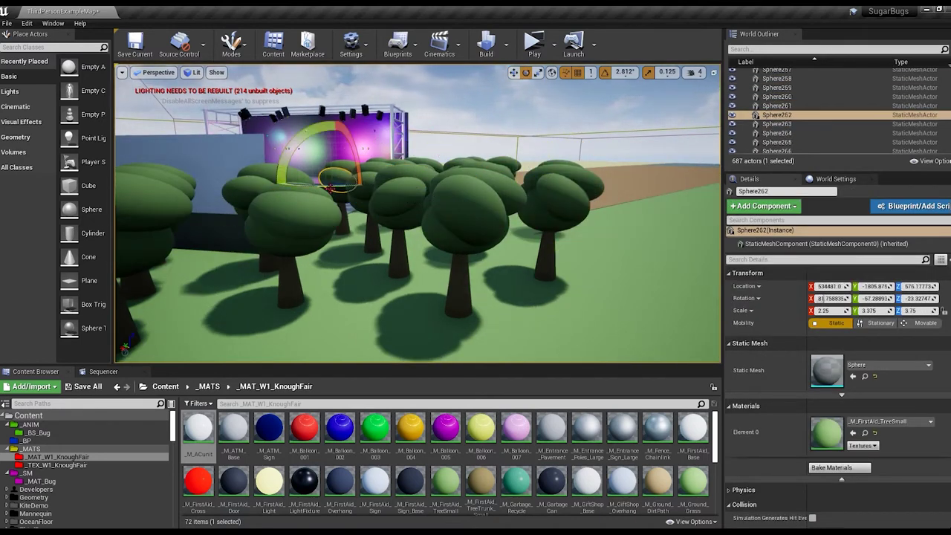
- Work through canopy spheres on several trees, ending on the whole right-hand tree
click(381, 162)
click(223, 190)
click(380, 208)
click(340, 185)
click(429, 167)
click(569, 180)
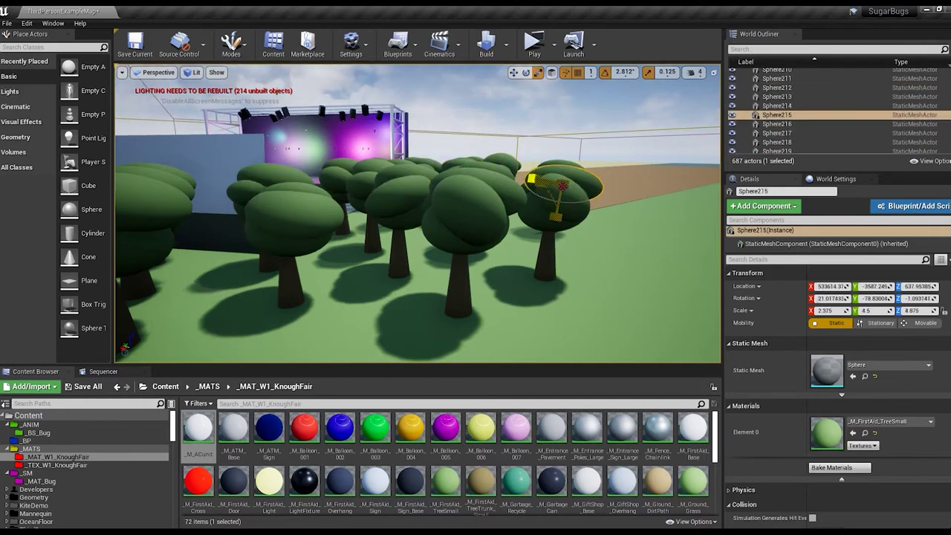
click(565, 199)
- Delete one canopy sphere from the middle tree
key(w)
click(546, 257)
click(557, 194)
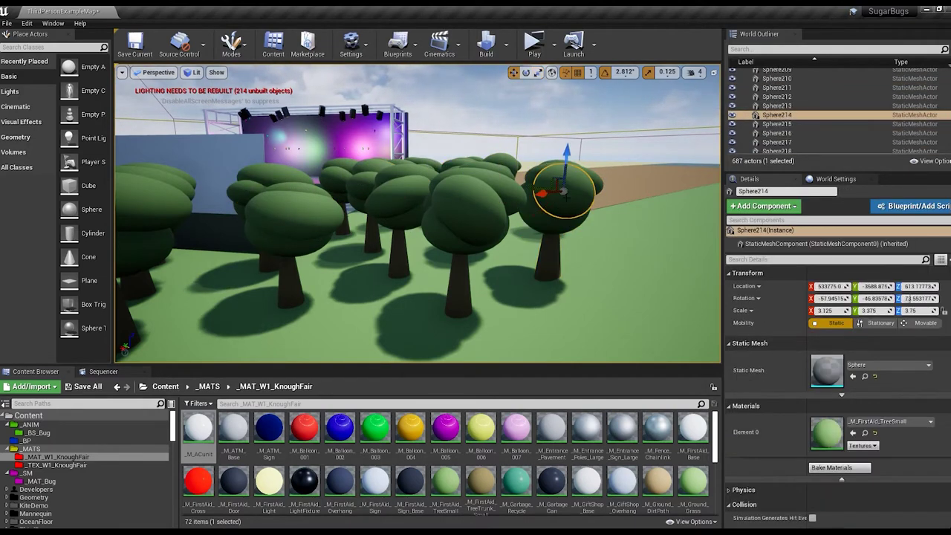
click(446, 212)
key(Delete)
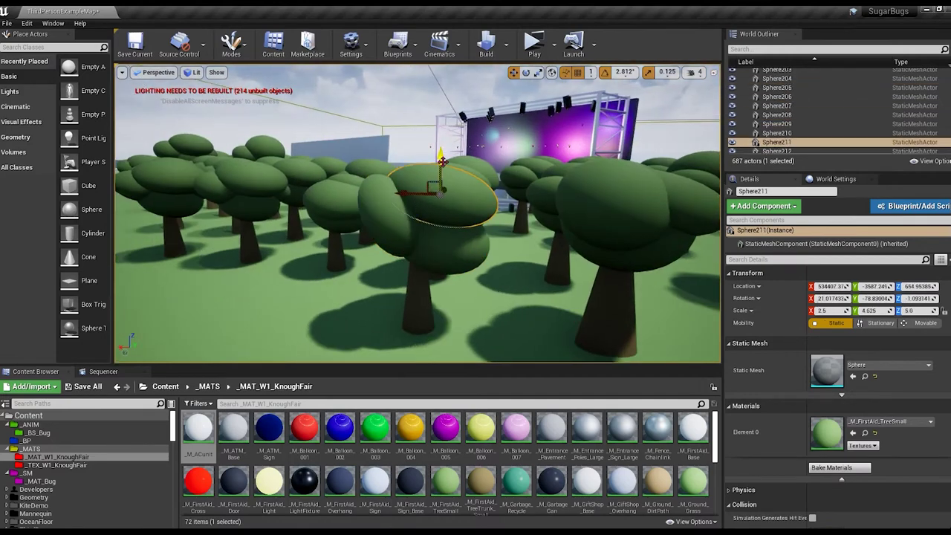
- Tilt a nearby tree's canopy sphere by about 42 degrees
right_drag(433, 218, 390, 223)
click(390, 223)
click(509, 220)
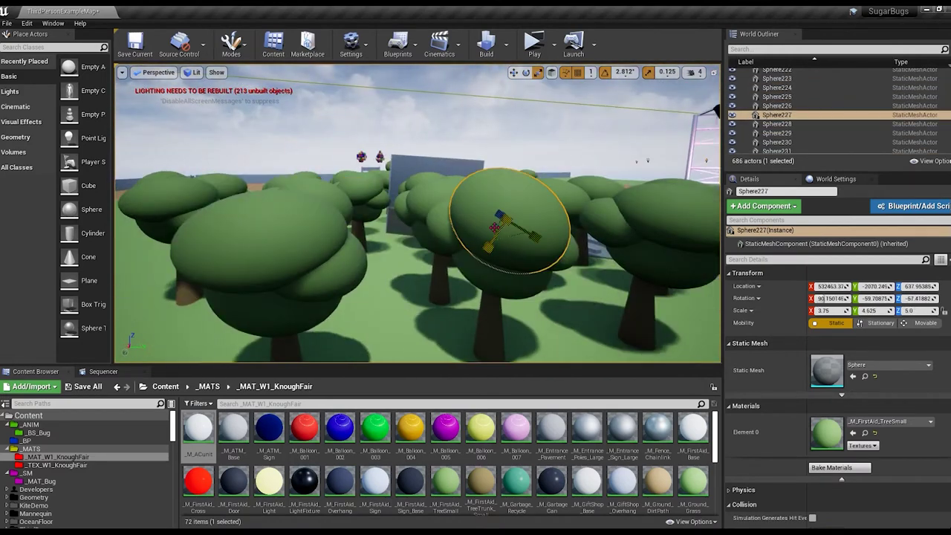
key(e)
drag(475, 179, 462, 165)
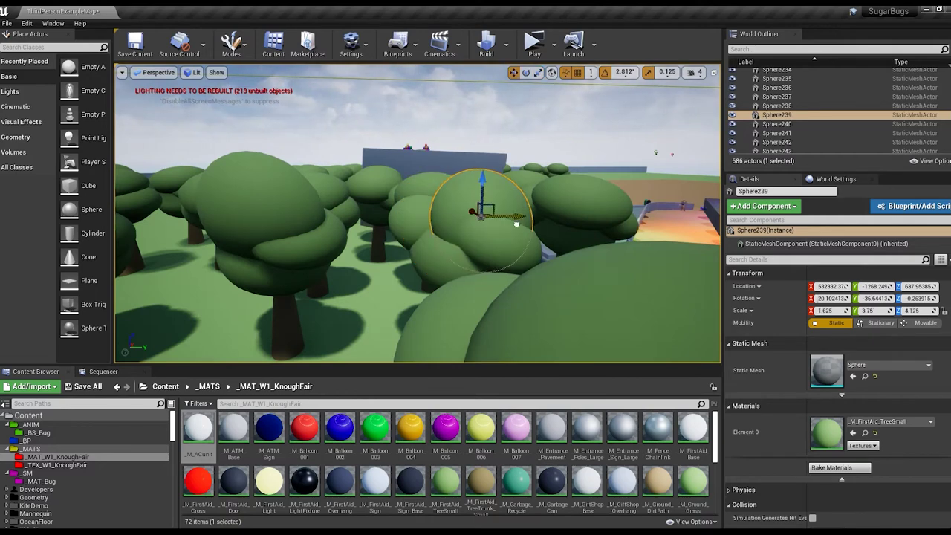
- Select another tree's canopy sphere, trunk and canopy for further adjustment
click(349, 201)
mouse_move(350, 201)
right_down()
mouse_move(455, 236)
mouse_move(386, 245)
right_up()
click(436, 245)
click(382, 246)
- Duplicate two canopy spheres on a grove tree
click(394, 290)
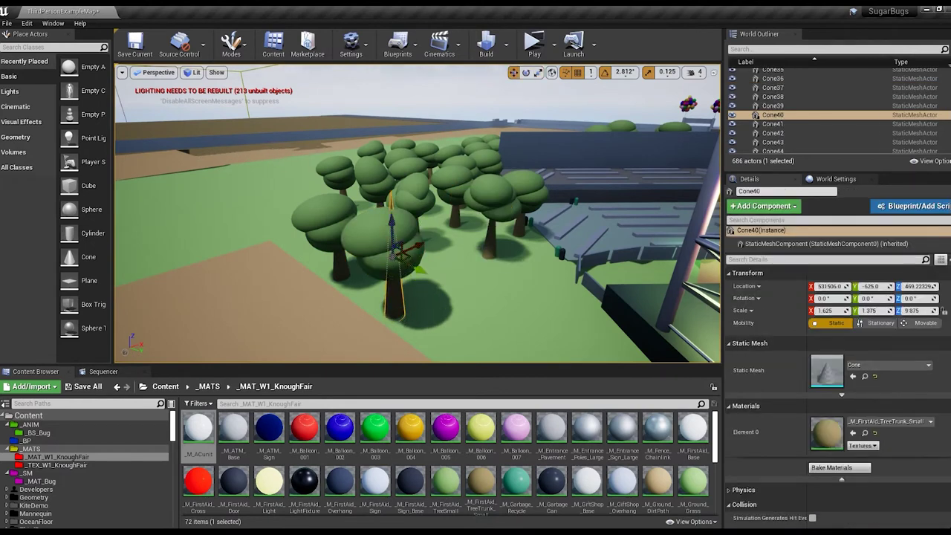
click(394, 238)
right_drag(394, 238, 446, 237)
click(446, 236)
ctrl+click(453, 237)
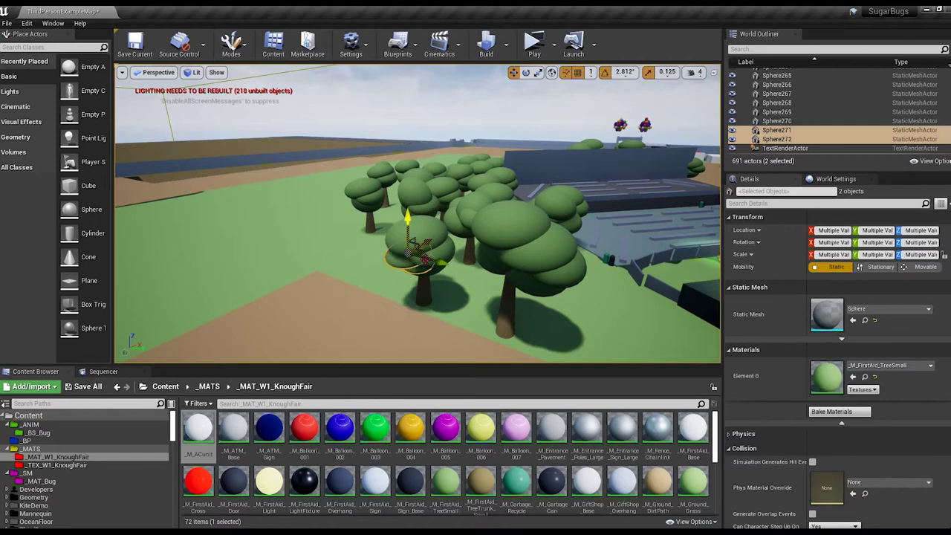
right_drag(420, 257, 336, 225)
key(ctrl+w)
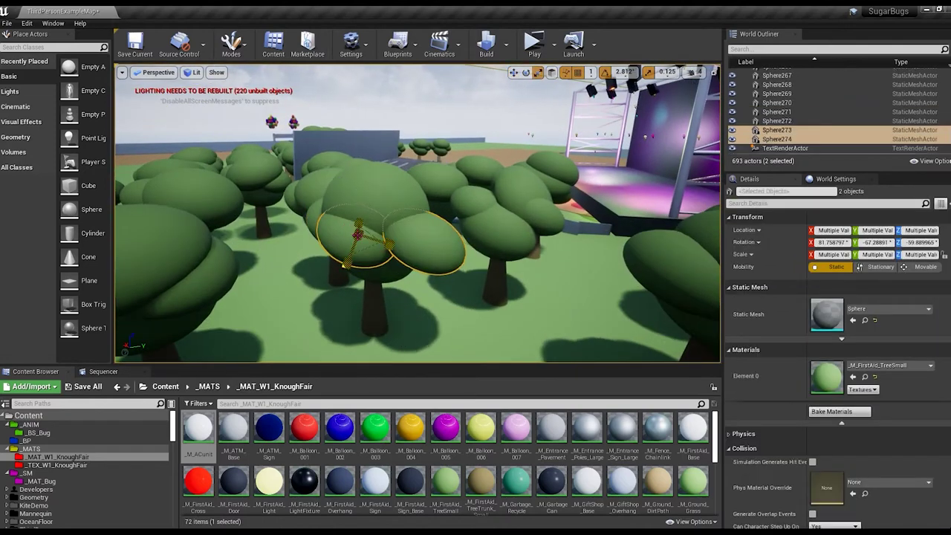
- Copy one canopy sphere higher up and three spheres lower left
click(358, 235)
alt+drag(358, 235, 402, 171)
click(349, 236)
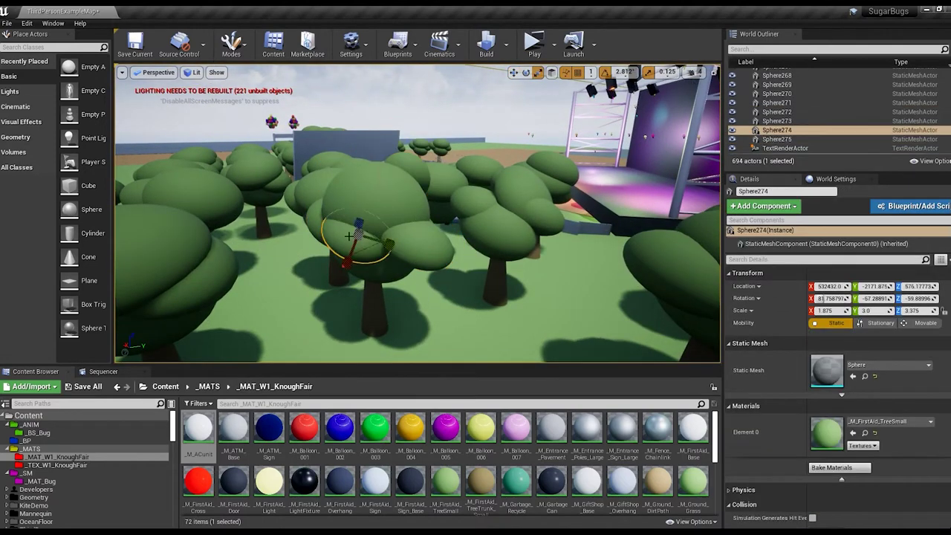
click(375, 247)
right_drag(375, 207, 416, 215)
click(461, 217)
alt+drag(409, 206, 410, 262)
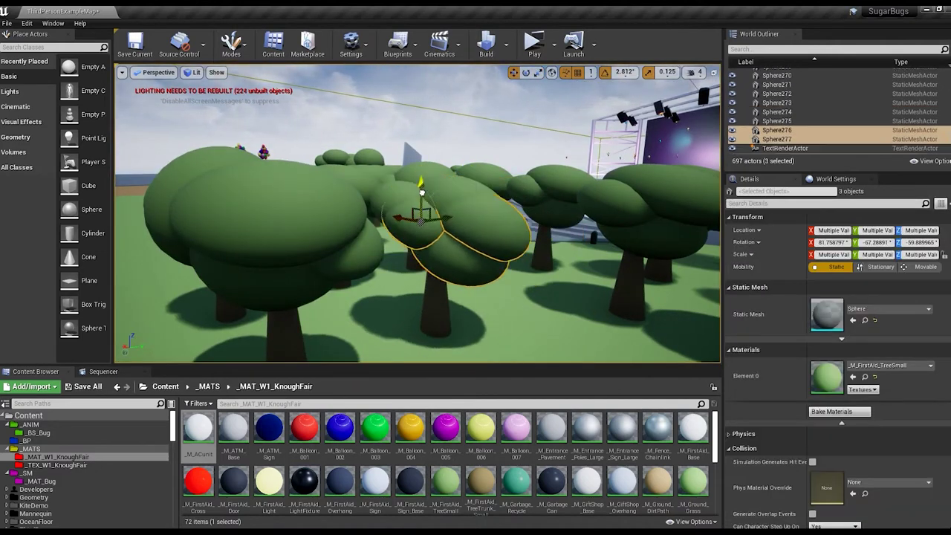
- Rotate and rescale canopy spheres near the stage, undoing one change
mouse_move(417, 212)
right_down()
mouse_move(427, 249)
mouse_move(446, 223)
mouse_move(564, 162)
mouse_move(352, 257)
right_up()
click(446, 215)
key(e)
click(446, 223)
key(r)
click(353, 258)
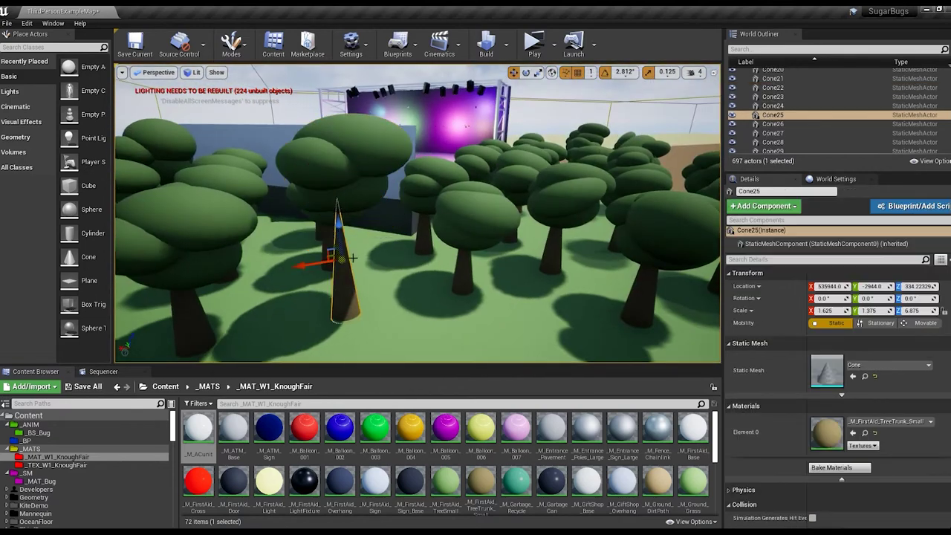
key(ctrl+z)
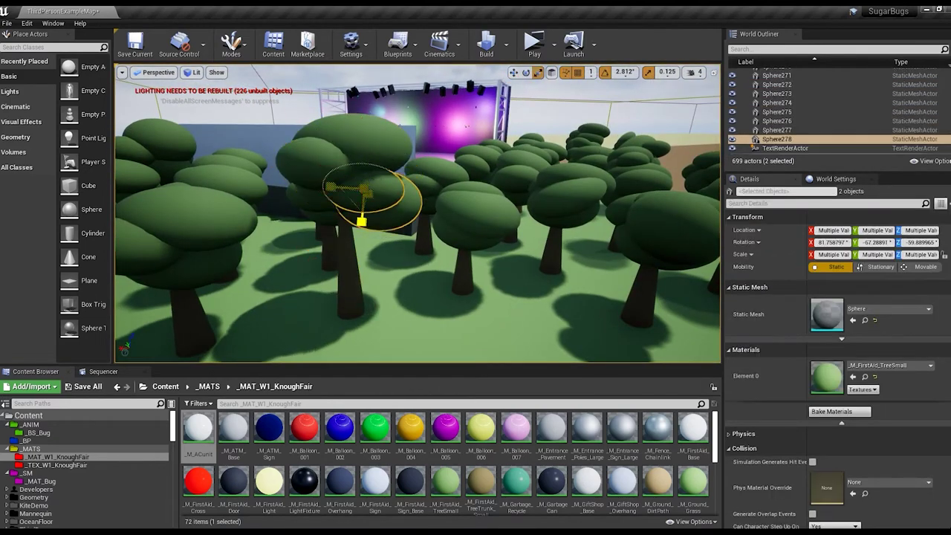
- Delete one tree's canopy, leaving its bare trunk
click(319, 174)
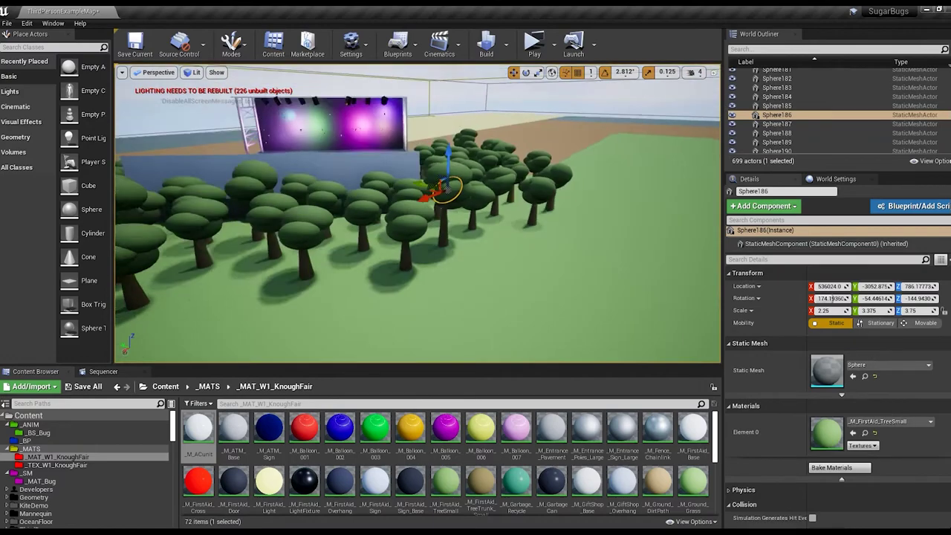
right_drag(319, 175, 446, 223)
key(e)
key(Delete)
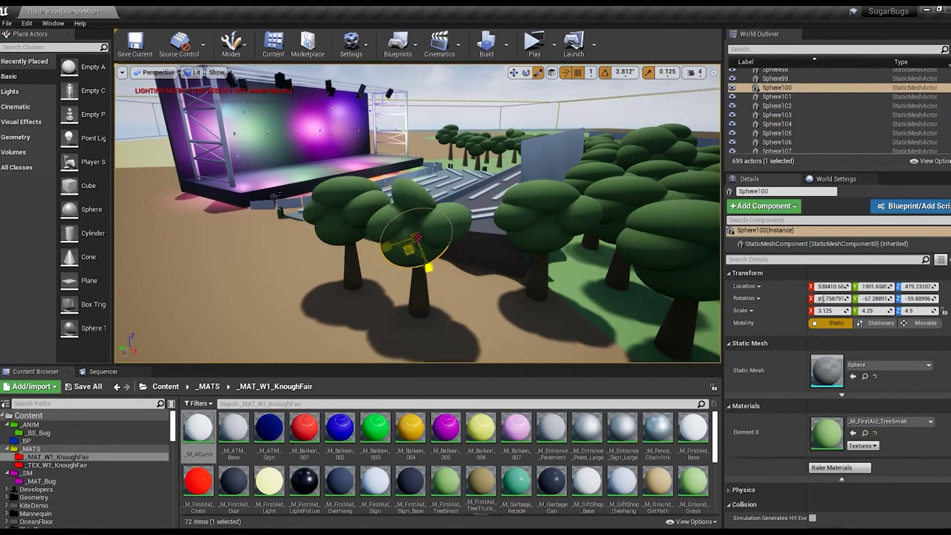
click(418, 245)
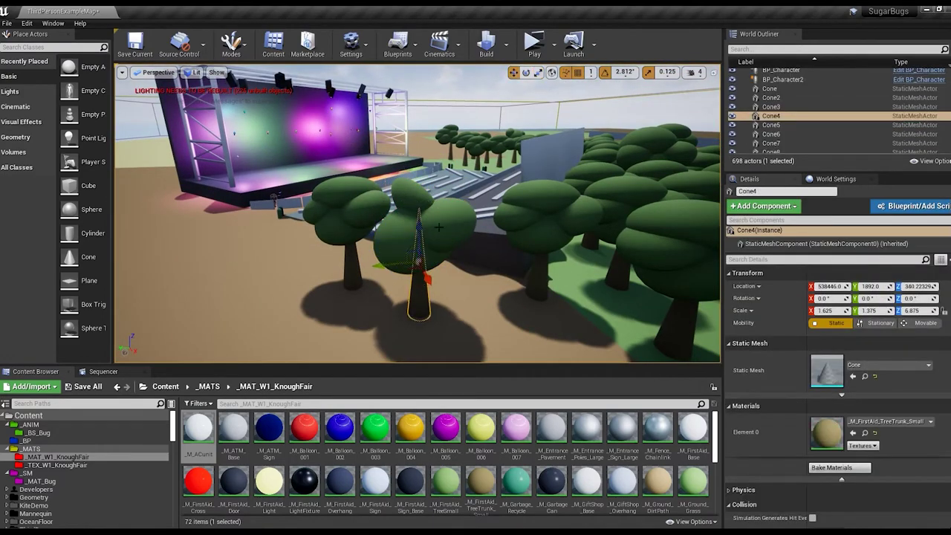
- Delete the fence panels in front of the stage
right_drag(438, 227, 446, 223)
click(566, 220)
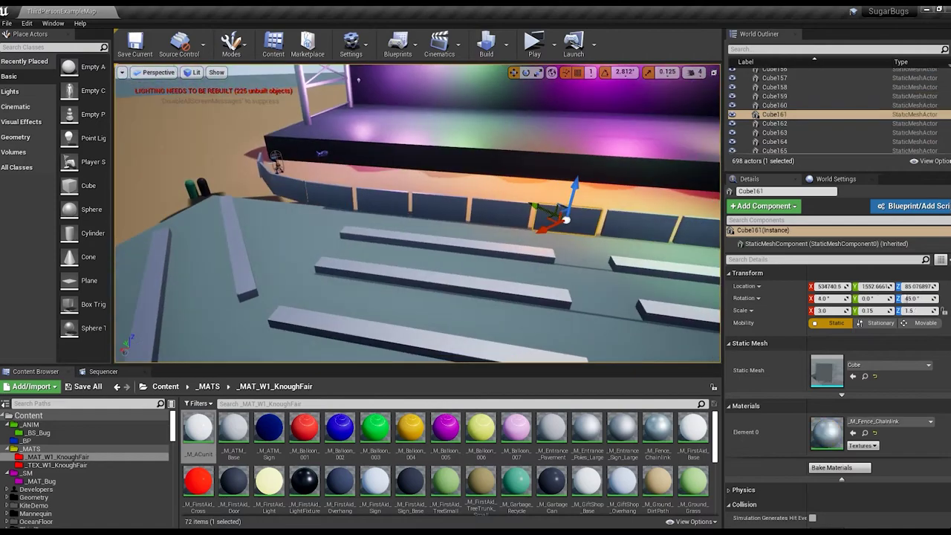
right_drag(566, 220, 520, 223)
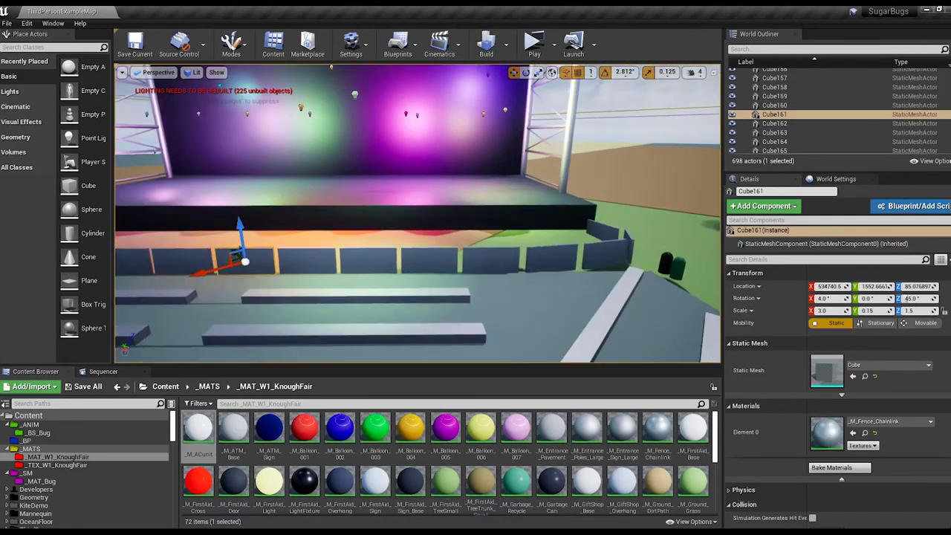
key(Delete)
right_drag(430, 295, 495, 249)
- Rotate and shift the remaining fence panels into a bent line
click(442, 285)
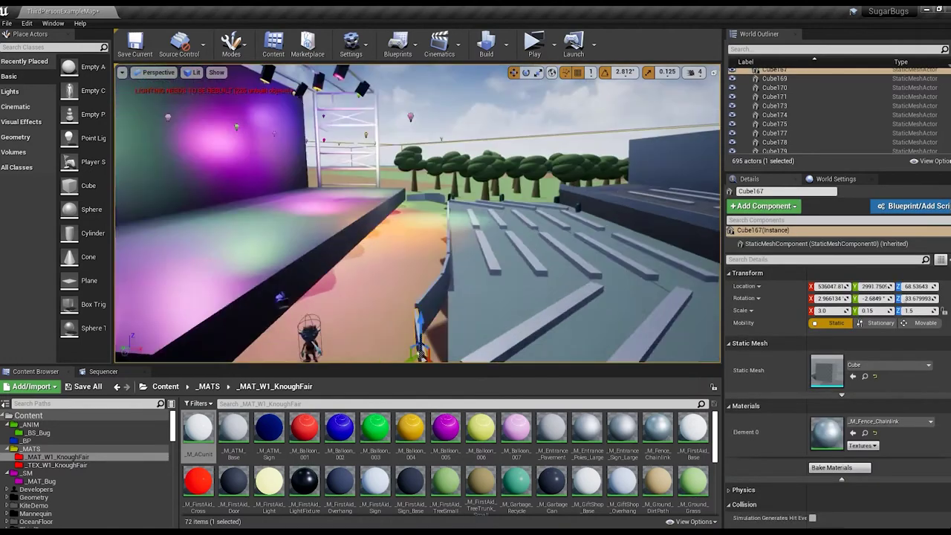
click(496, 249)
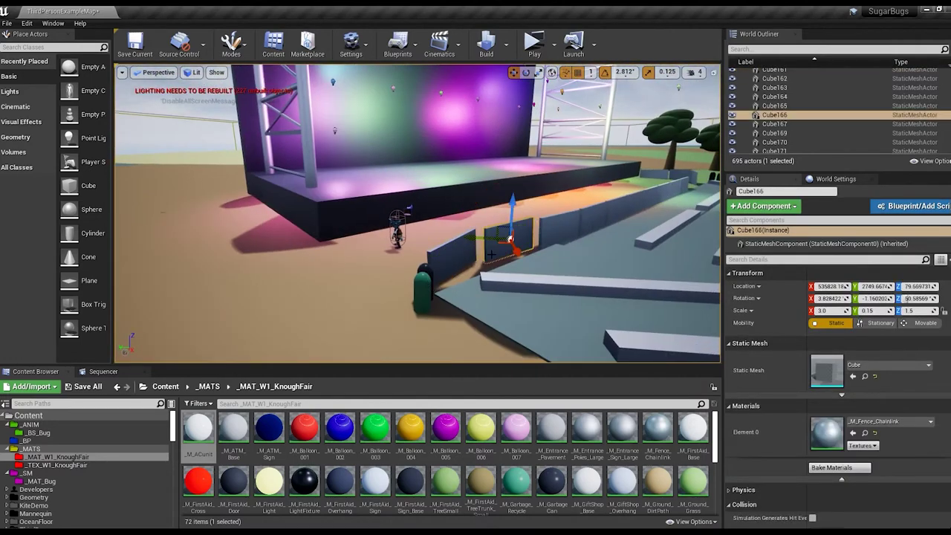
key(e)
click(470, 266)
mouse_move(455, 259)
shift+mouse_down()
mouse_move(556, 224)
mouse_move(588, 242)
shift+mouse_up()
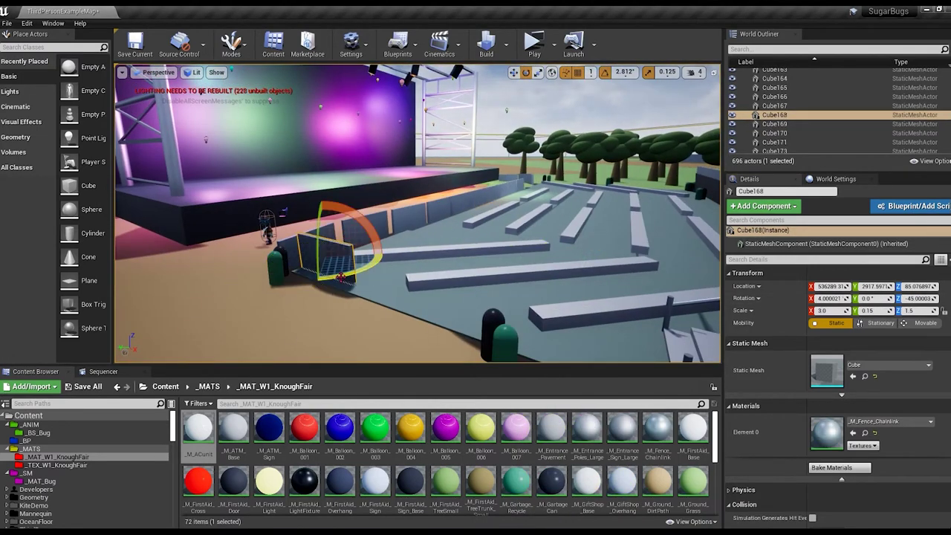
mouse_move(322, 258)
mouse_down()
mouse_move(382, 298)
mouse_move(279, 282)
mouse_move(412, 236)
mouse_move(245, 238)
mouse_move(446, 260)
mouse_up()
- Place a Cube slab among the trees and Alt-drag two copies for table pieces
click(164, 197)
click(243, 239)
click(446, 111)
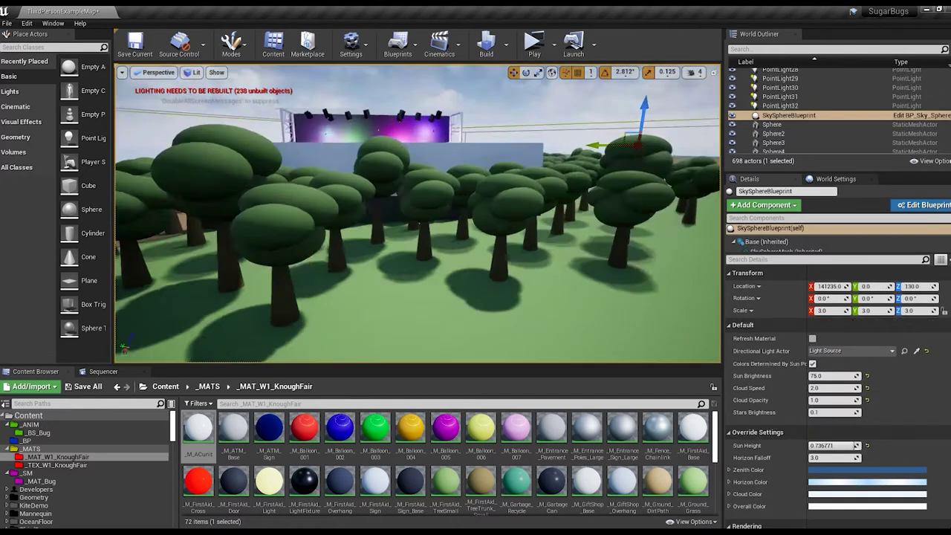
drag(70, 185, 429, 216)
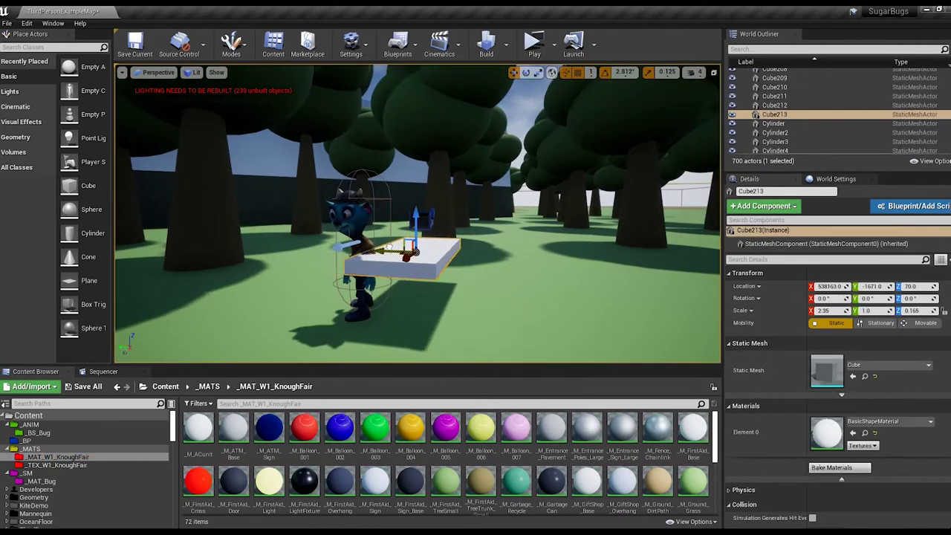
mouse_move(405, 245)
mouse_down()
mouse_move(487, 256)
mouse_move(418, 268)
mouse_move(571, 304)
mouse_up()
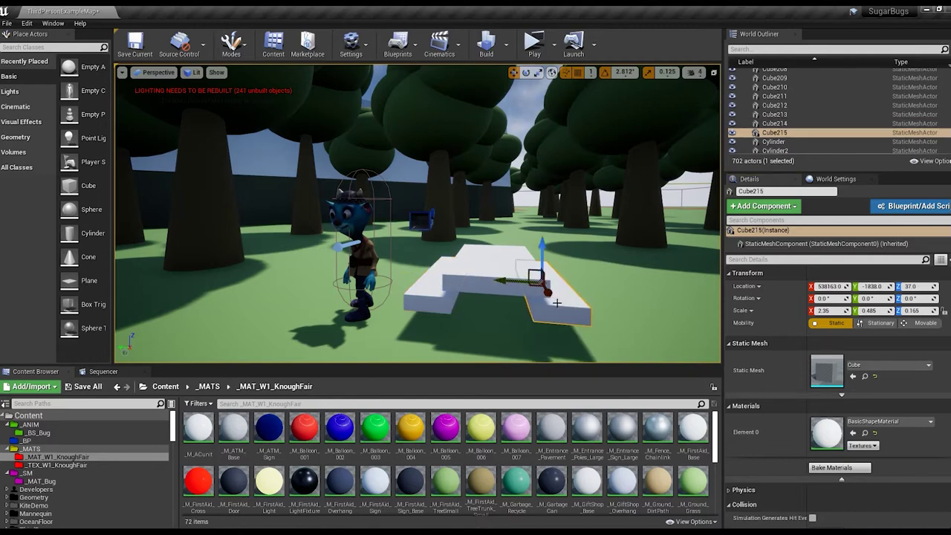
alt+drag(513, 280, 464, 279)
text(90)
- Reshape the copies into an upright centre leg and slimmer side blocks
key(f)
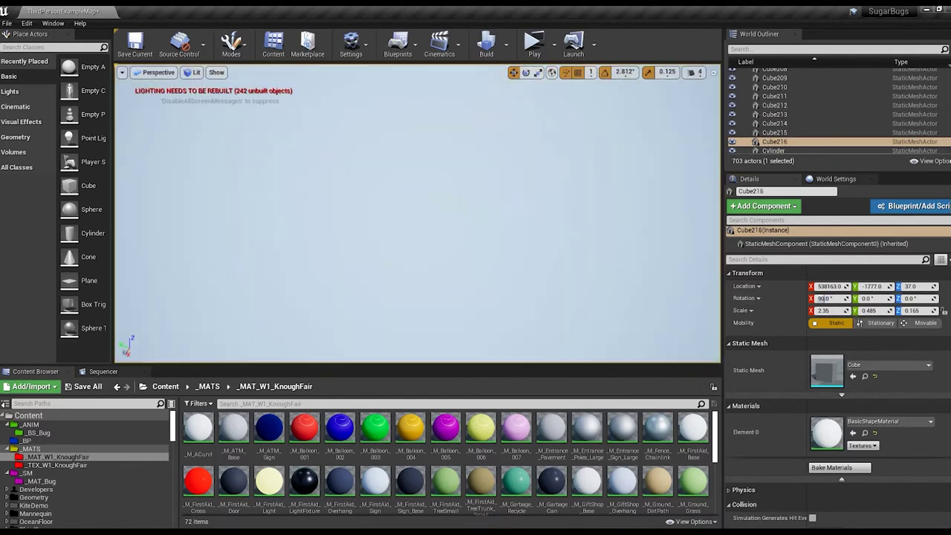
key(Return)
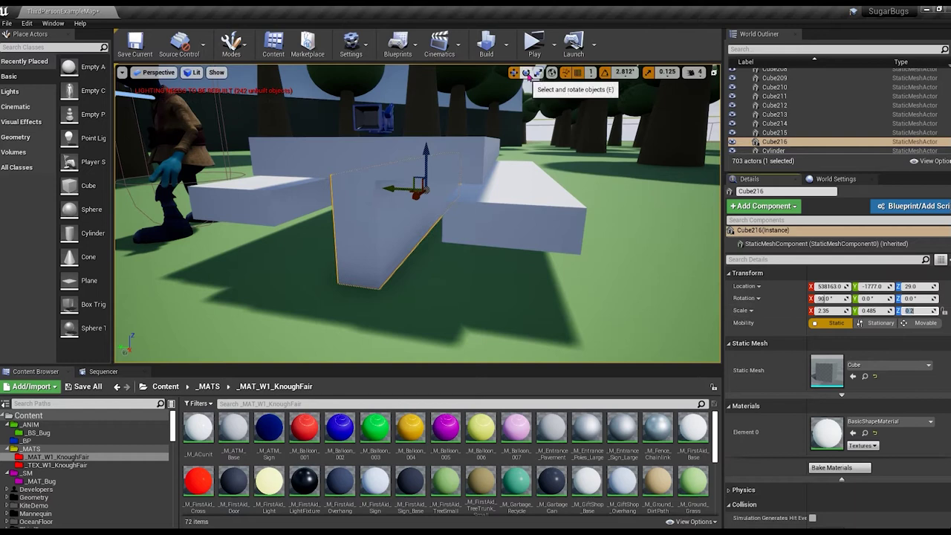
key(f)
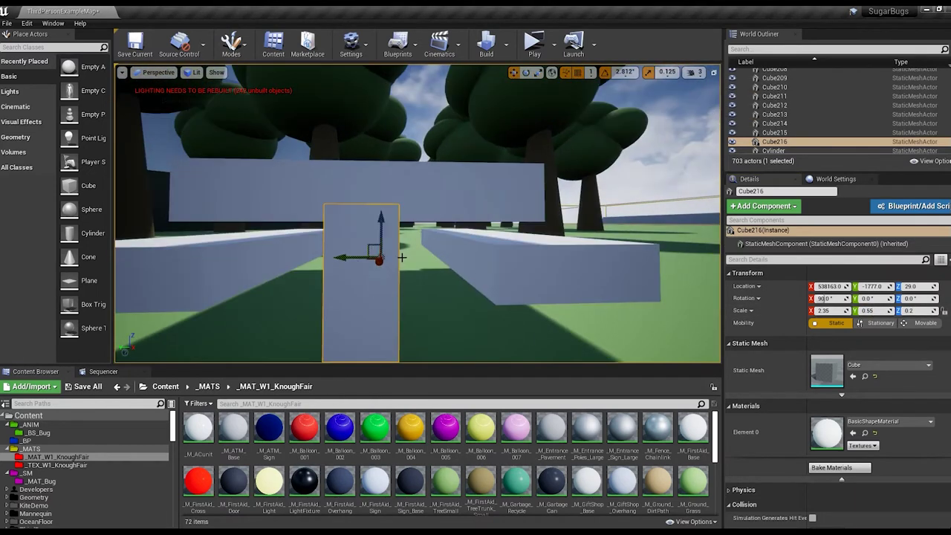
drag(357, 249, 519, 276)
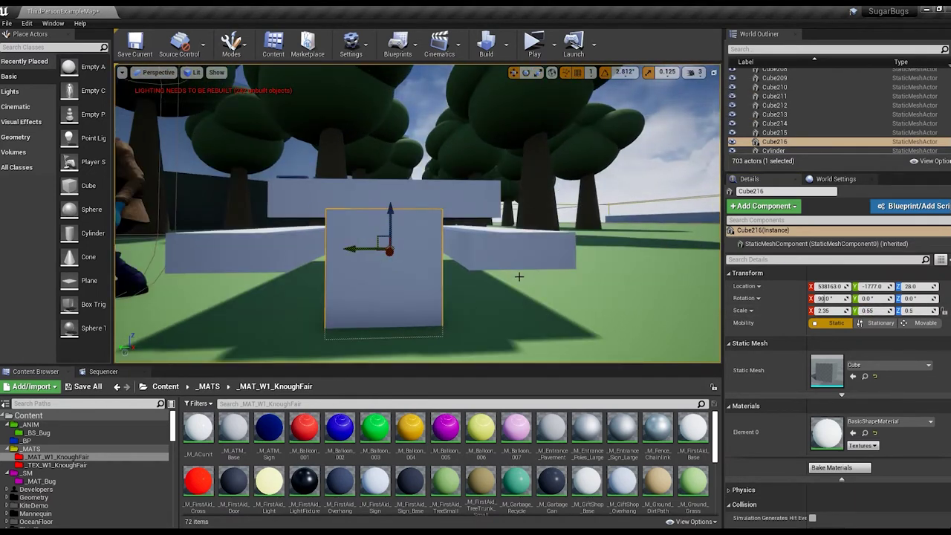
key(ctrl+z)
drag(866, 254, 847, 254)
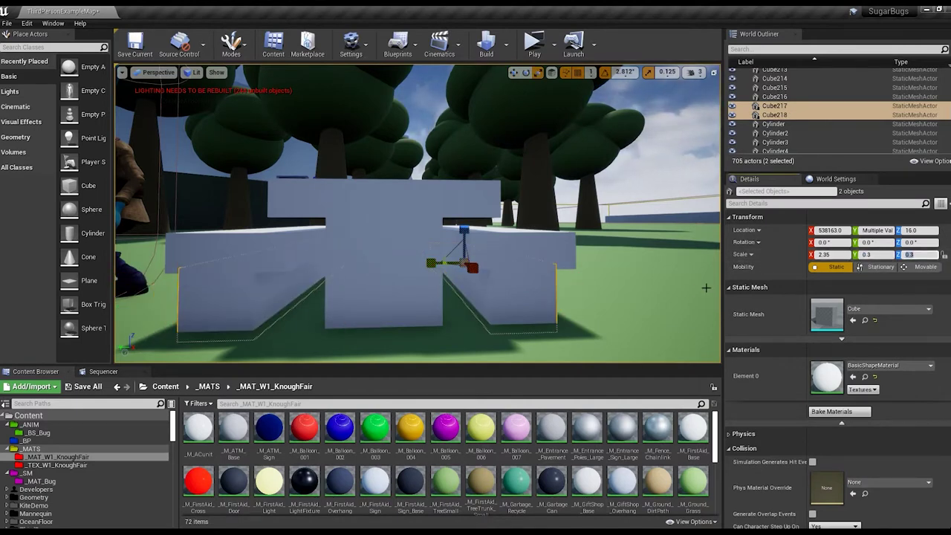
- Create a new material and name it _M_Stage_PicnicTable_Base
click(551, 430)
key(ctrl+w)
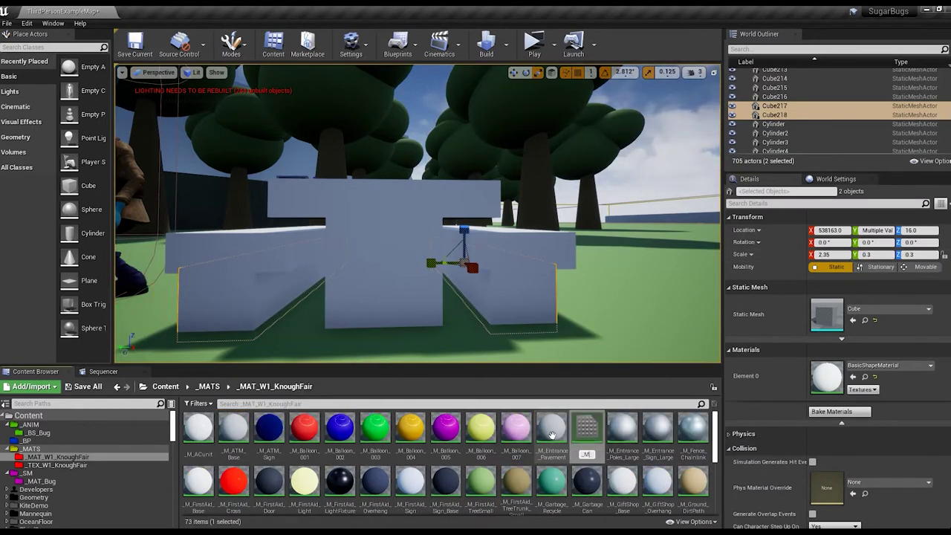
text(_Base)
key(Return)
- Apply the _M_Stage_PicnicTable_Base material to the picnic table cubes
double_click(693, 482)
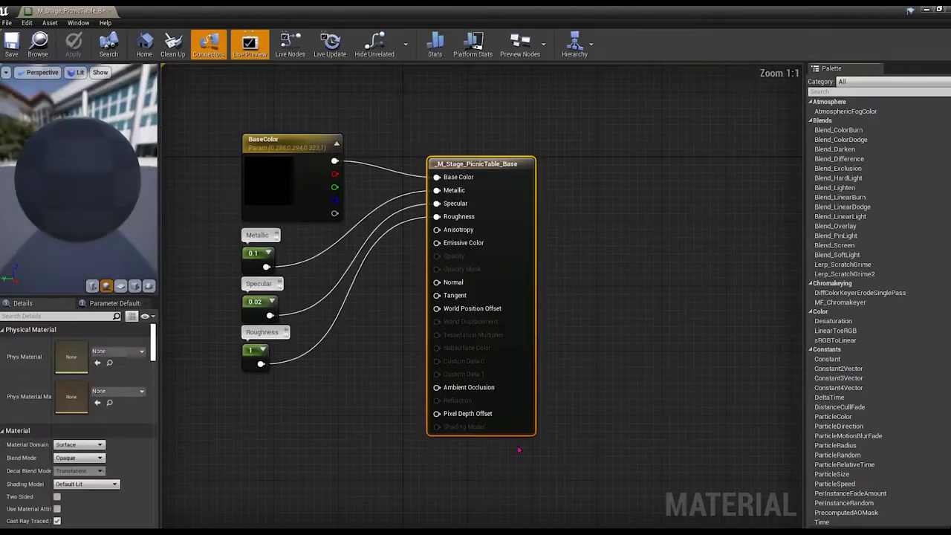
click(257, 257)
click(257, 305)
click(72, 43)
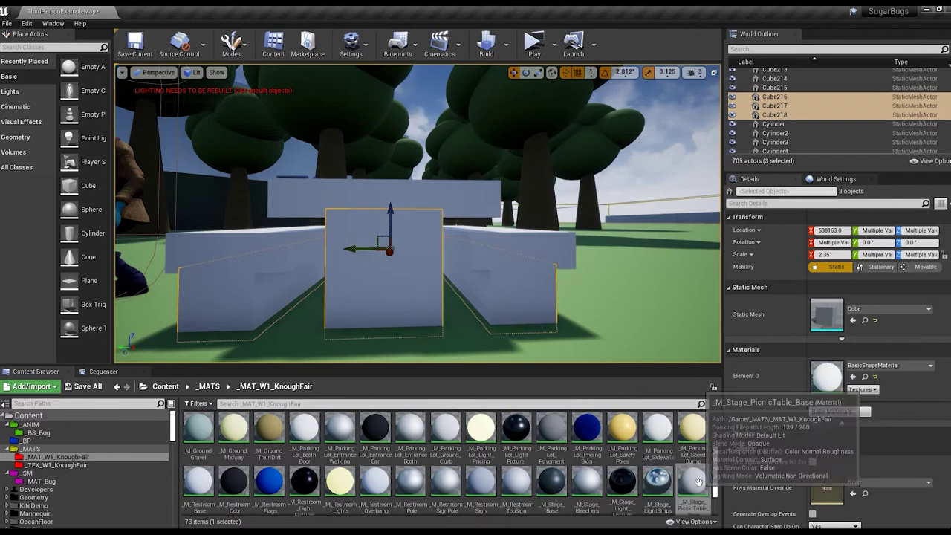
drag(695, 487, 827, 376)
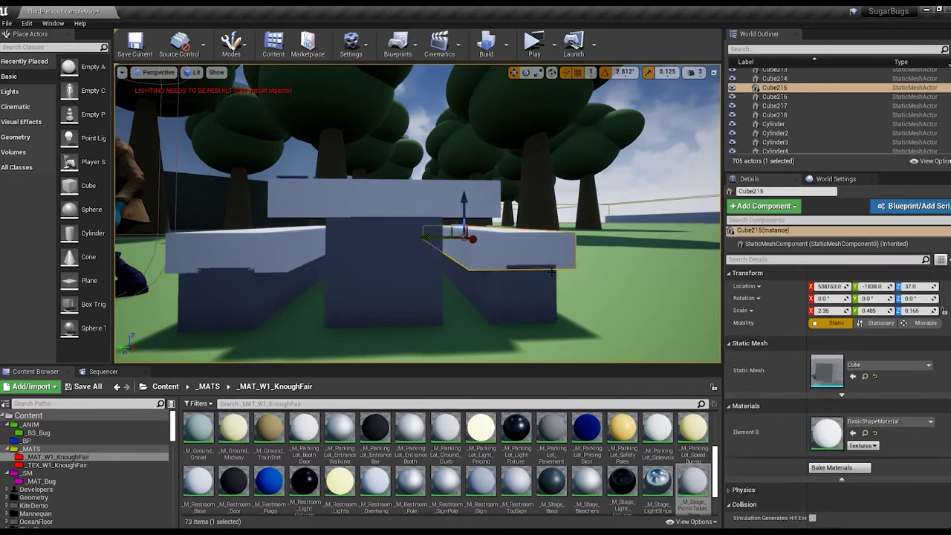
- Select both bench slabs and the tabletop
alt+drag(446, 283, 354, 280)
click(541, 266)
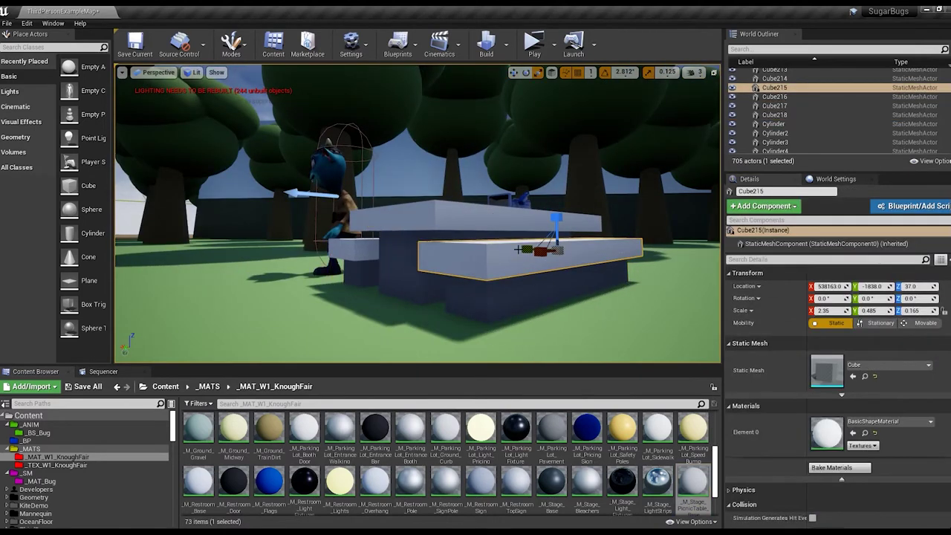
click(519, 250)
click(527, 263)
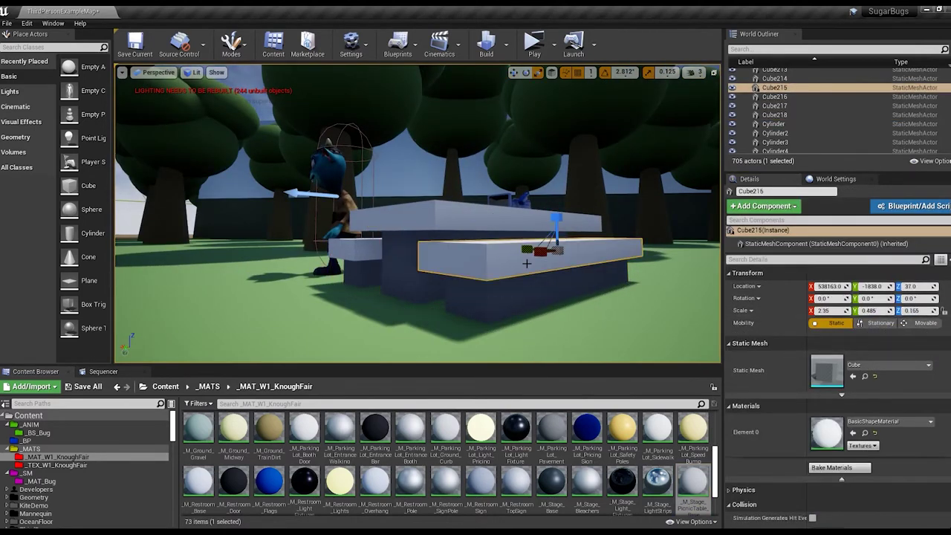
ctrl+click(356, 248)
mouse_move(416, 281)
alt+mouse_down()
mouse_move(484, 281)
mouse_move(416, 281)
alt+mouse_up()
ctrl+click(484, 280)
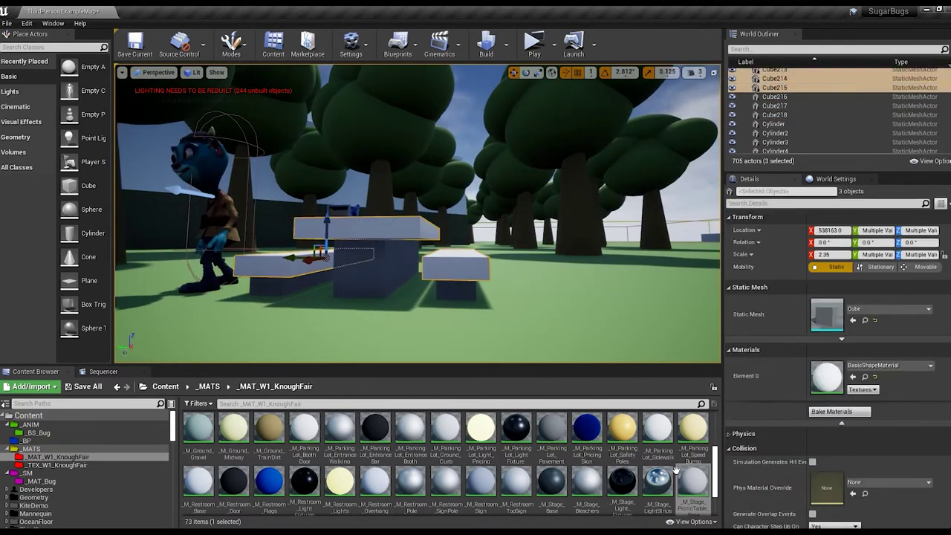
- Make M_Stage_PicnicTable_Top with Roughness 0.9 and pale mauve BaseColor; place a cube beside
key(ctrl+w)
key(Return)
double_click(198, 483)
click(260, 309)
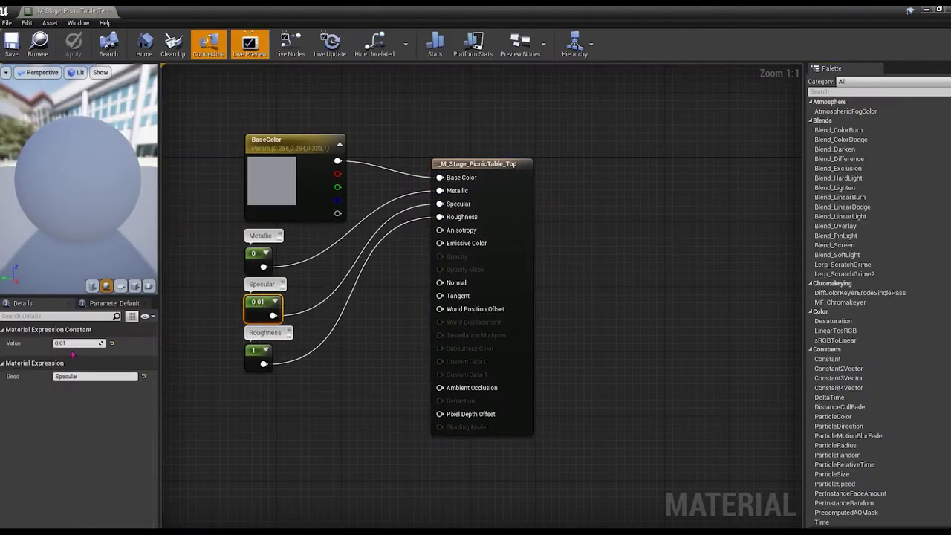
click(256, 357)
text(0.9)
key(Return)
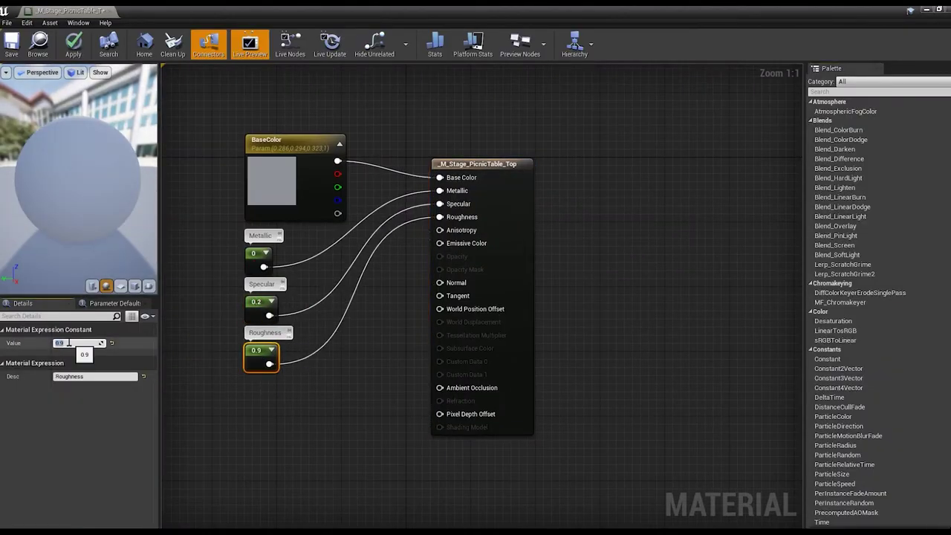
double_click(272, 181)
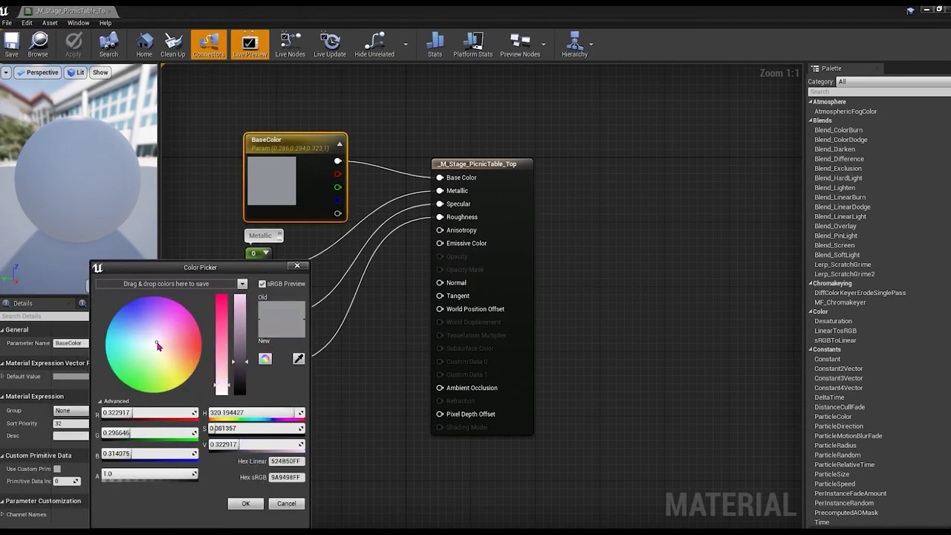
click(245, 503)
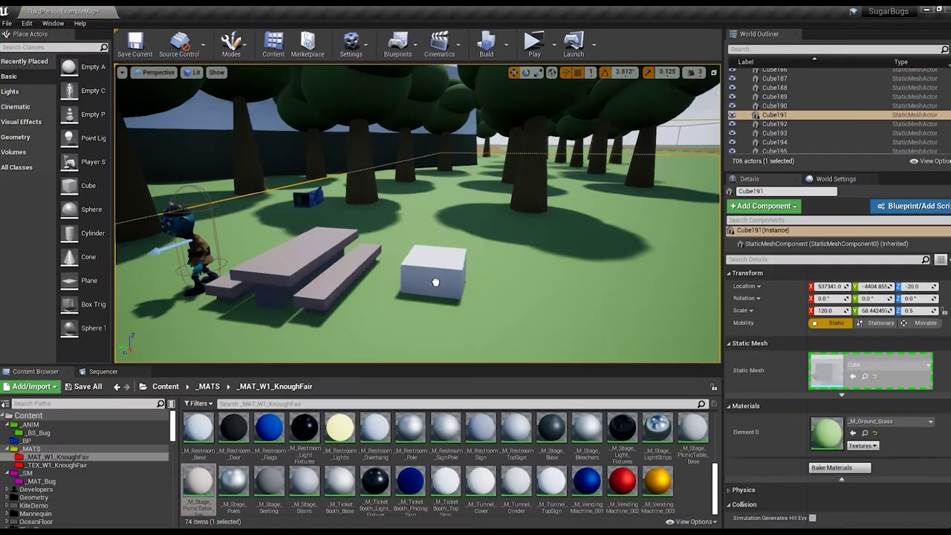
drag(435, 281, 431, 243)
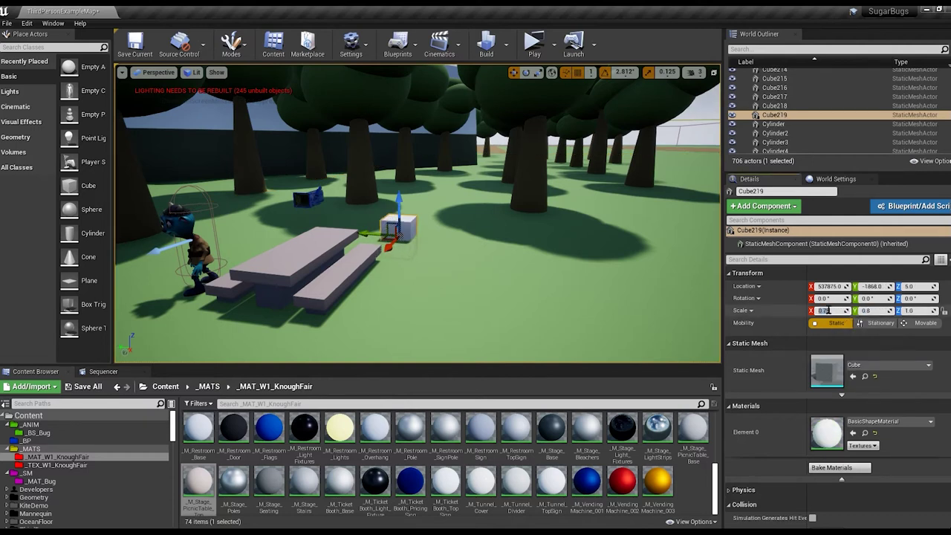
- Make Cube219 twice as tall and Alt-drag a flattened copy on top as the grill slab
drag(155, 249, 402, 221)
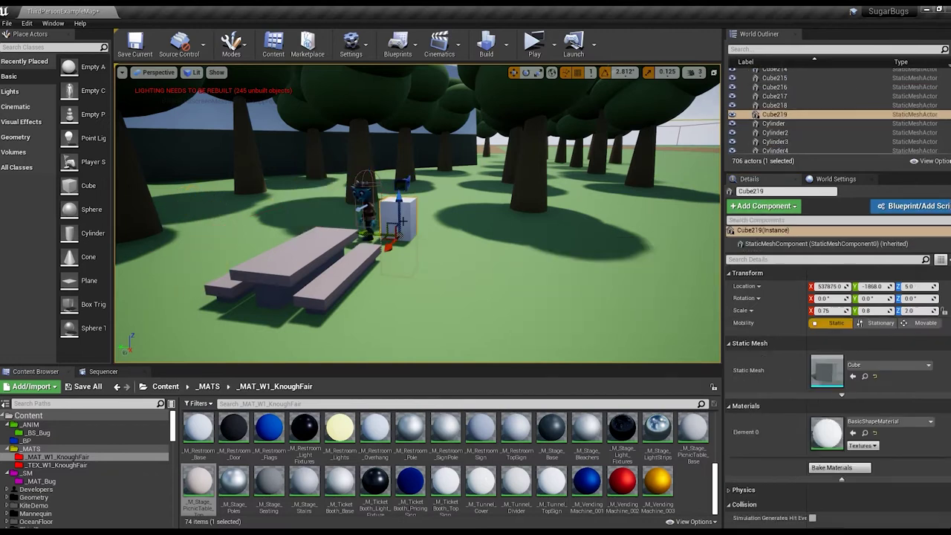
alt+drag(401, 182, 401, 149)
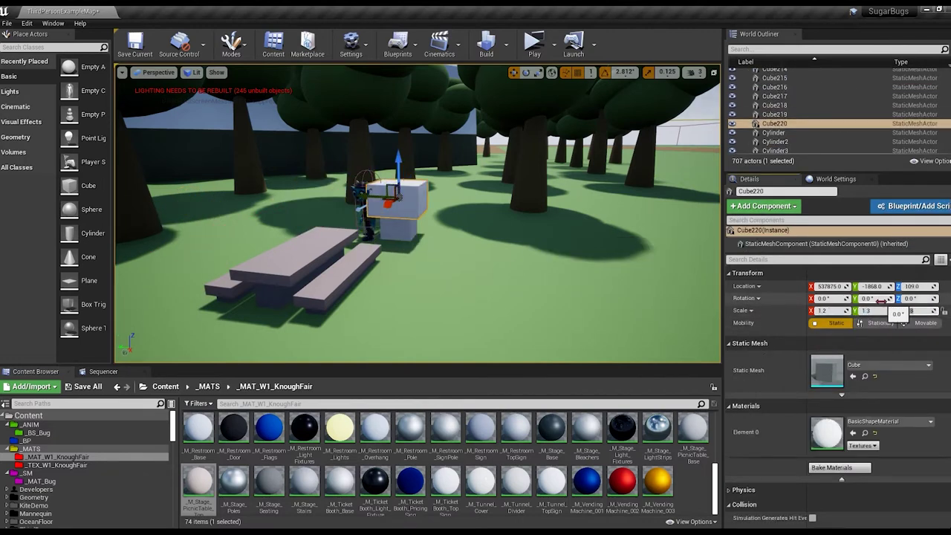
key(Return)
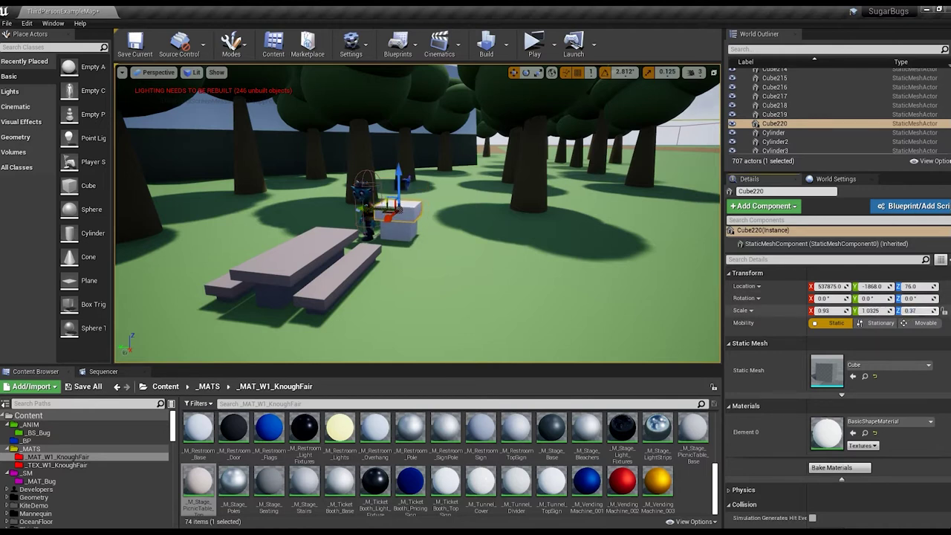
key(f)
- From Top view, Alt-drag another copy sideways as the grill's upright back panel
key(alt+j)
alt+drag(446, 214, 425, 214)
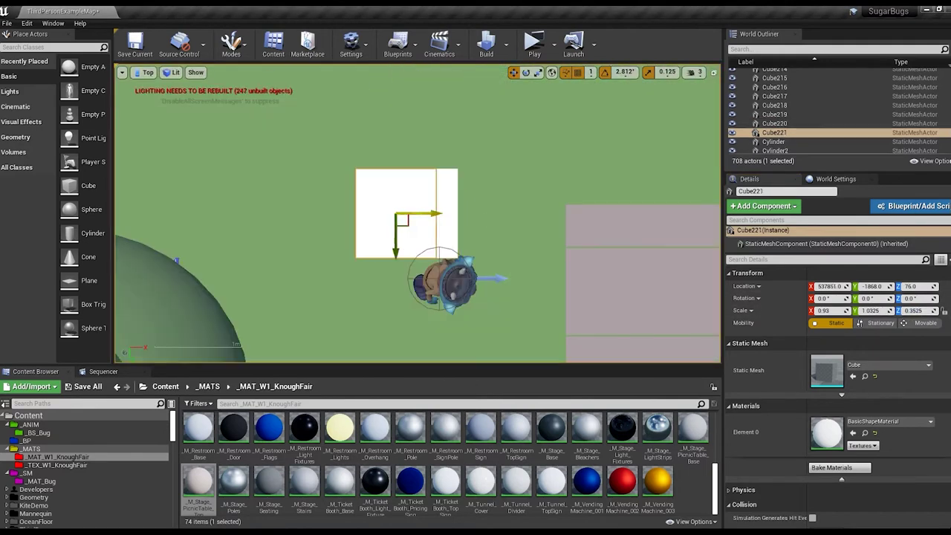
click(150, 86)
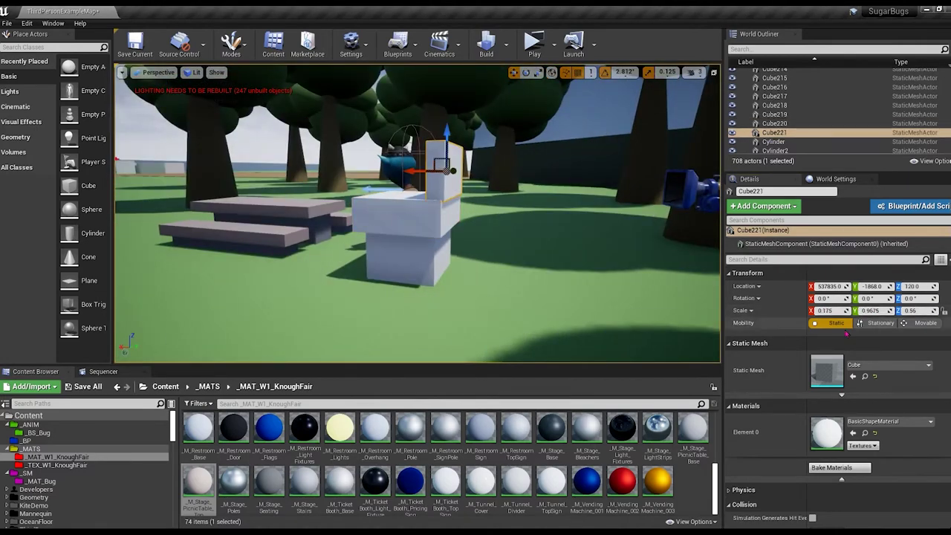
right_drag(656, 265, 486, 256)
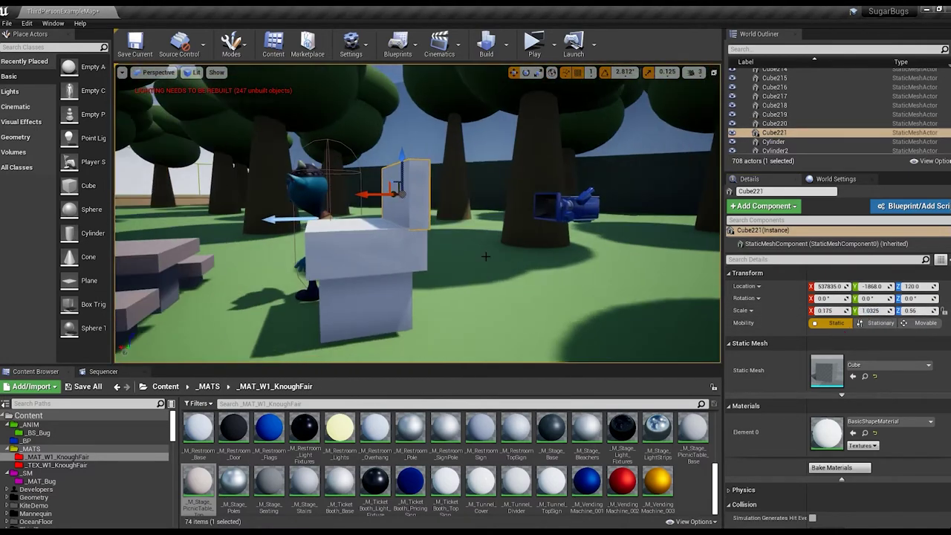
click(356, 305)
- Open M_BBQ_Base in the Material Editor and inspect its Metallic, Specular and Roughness values
scroll(554, 431, up, 1)
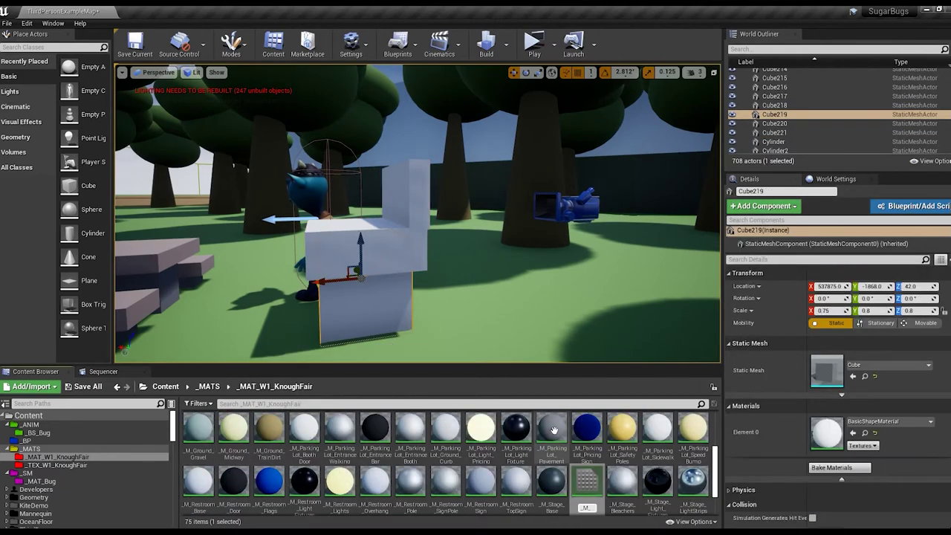
double_click(554, 435)
click(273, 257)
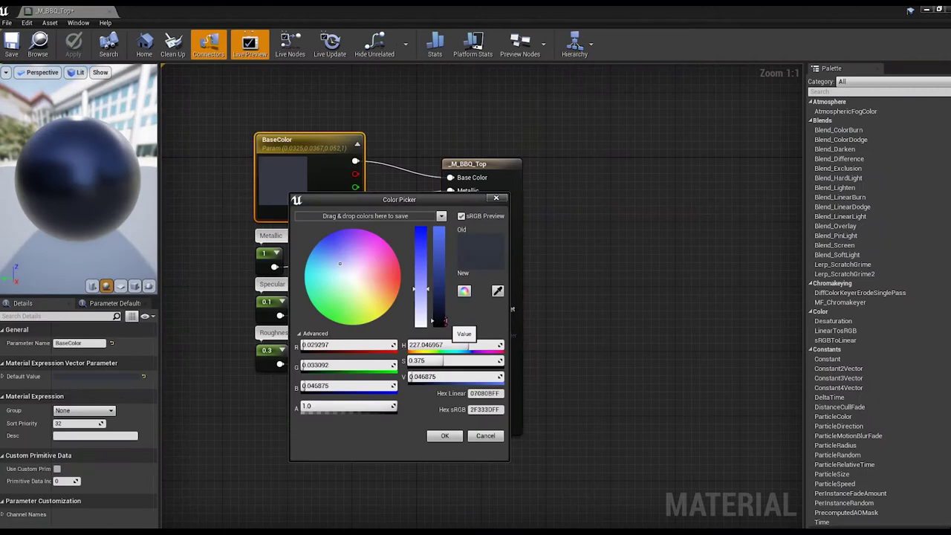
click(266, 302)
click(266, 350)
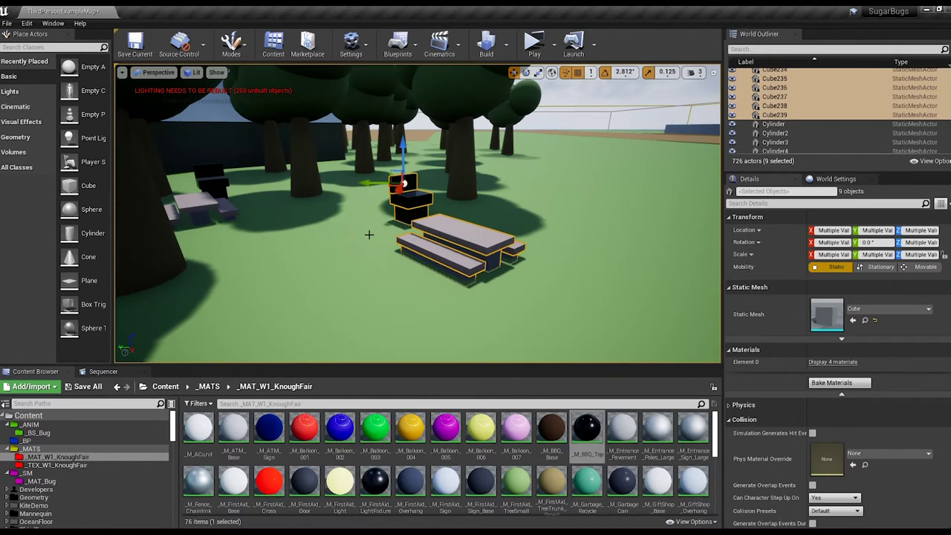
- Alt-drag copies of the picnic table and grill set to several spots among the trees
key(w)
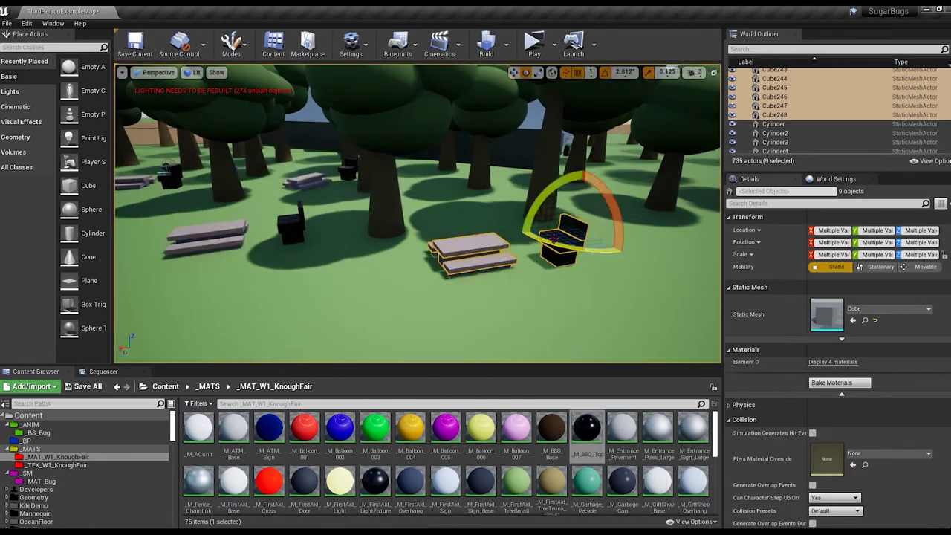
key(w)
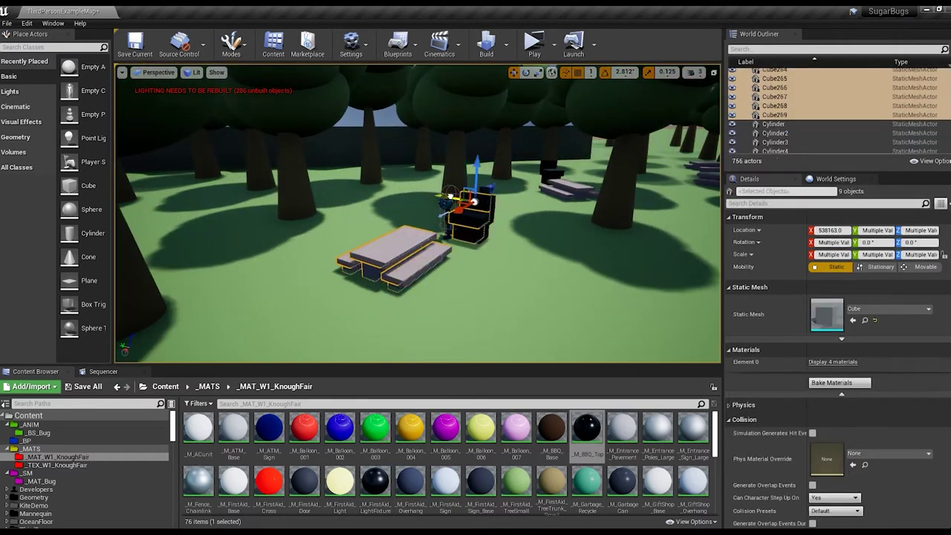
key(w)
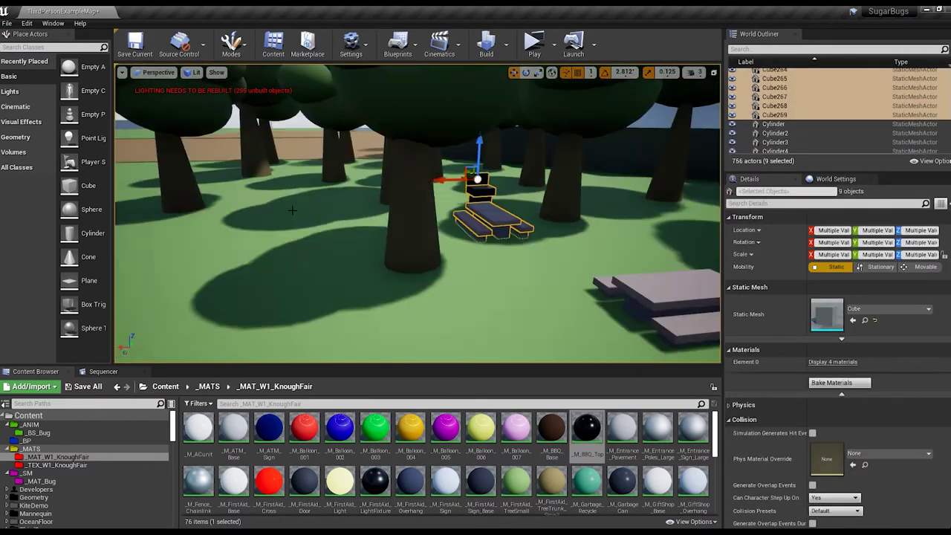
key(f)
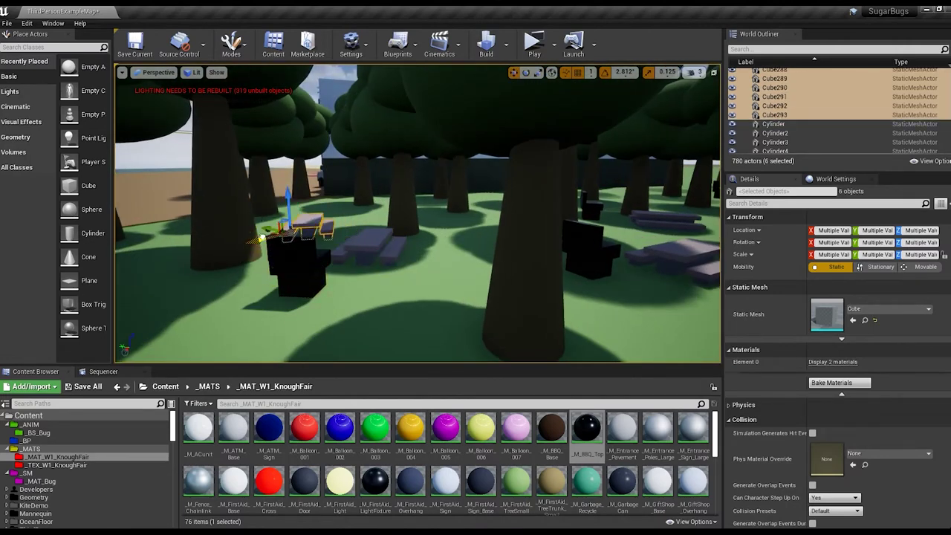
alt+drag(411, 215, 301, 225)
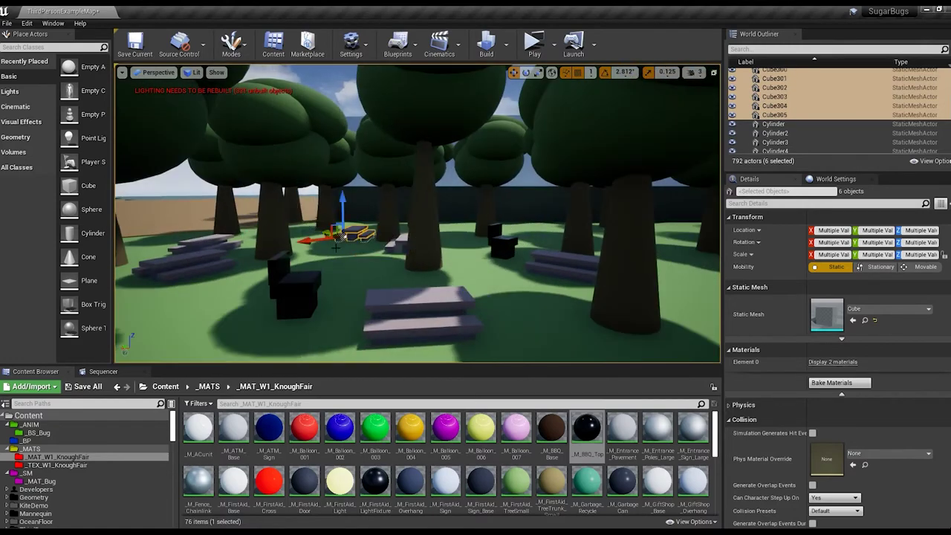
right_drag(335, 247, 410, 226)
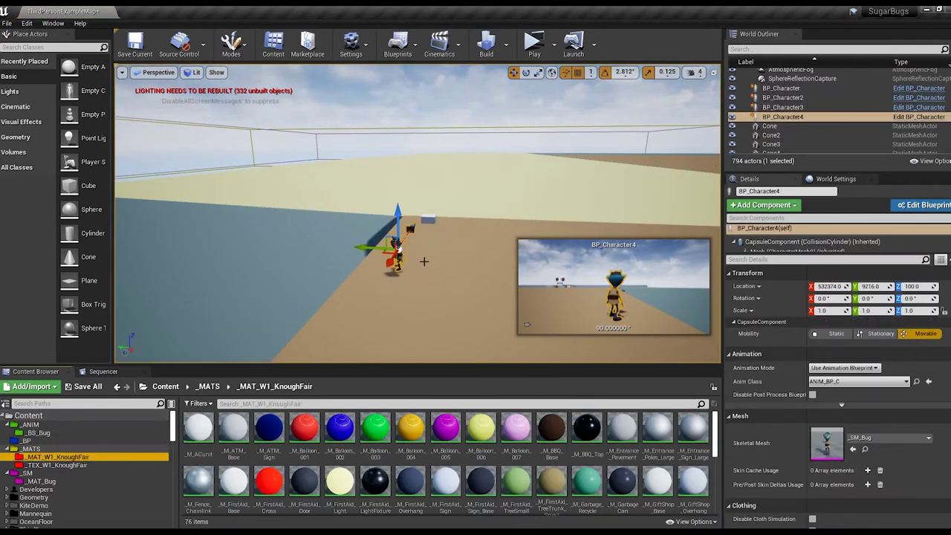
- Scale Cube306 into the large box building on the sandy ground
key(Return)
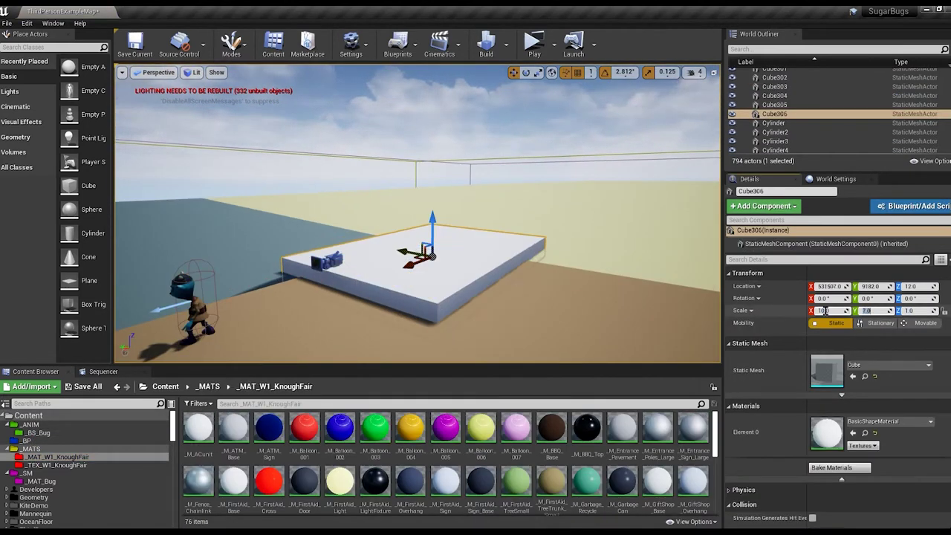
text(12)
key(Return)
text(9)
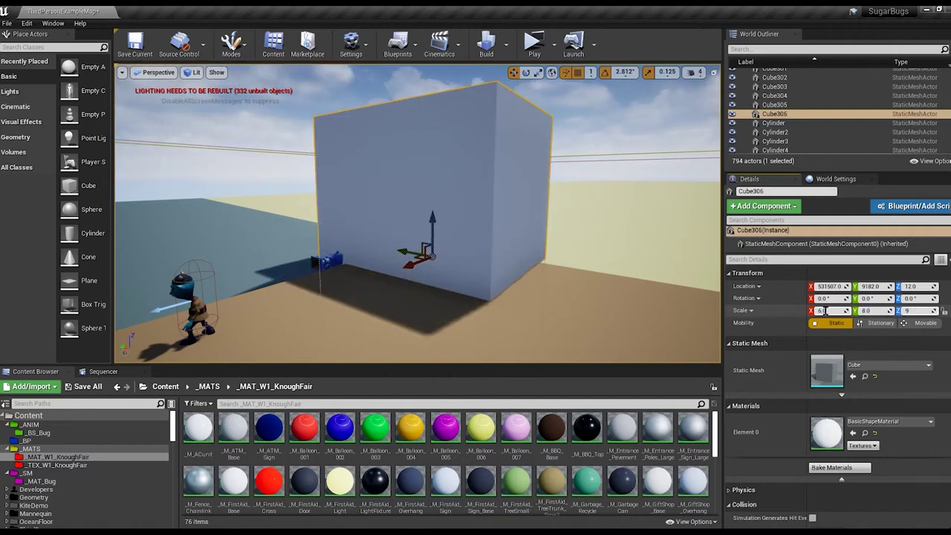
mouse_move(913, 286)
mouse_down()
mouse_move(929, 286)
mouse_move(922, 311)
mouse_move(903, 311)
mouse_up()
drag(433, 165, 436, 195)
mouse_move(435, 195)
right_down()
mouse_move(297, 200)
mouse_move(547, 273)
right_up()
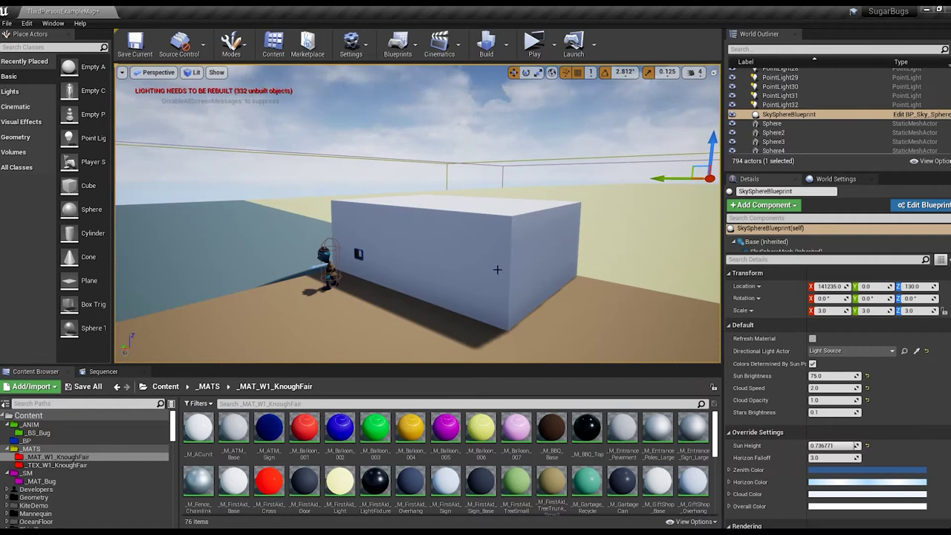
click(498, 270)
right_drag(497, 270, 565, 275)
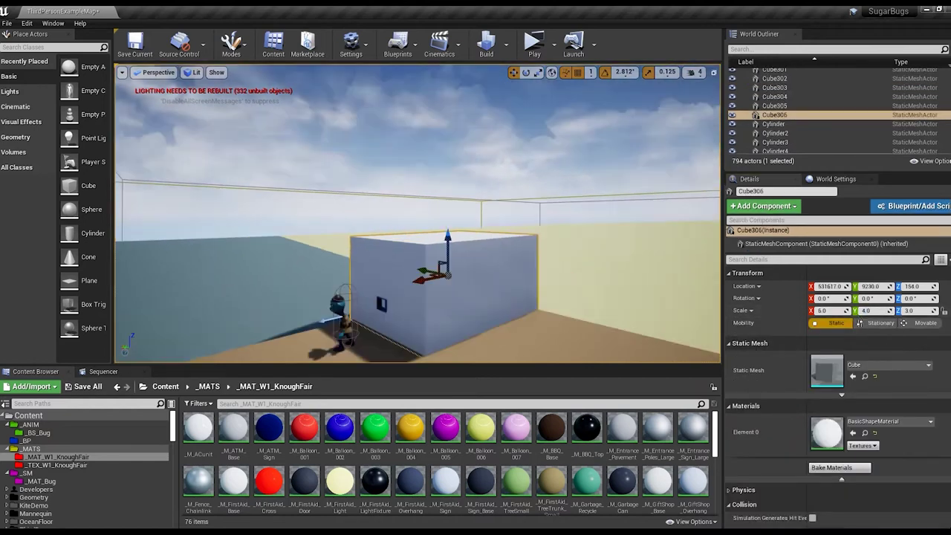
- Alt-drag a copy of the building and shrink it to a thin panel with X scale 0.2
alt+shift+drag(330, 238, 335, 257)
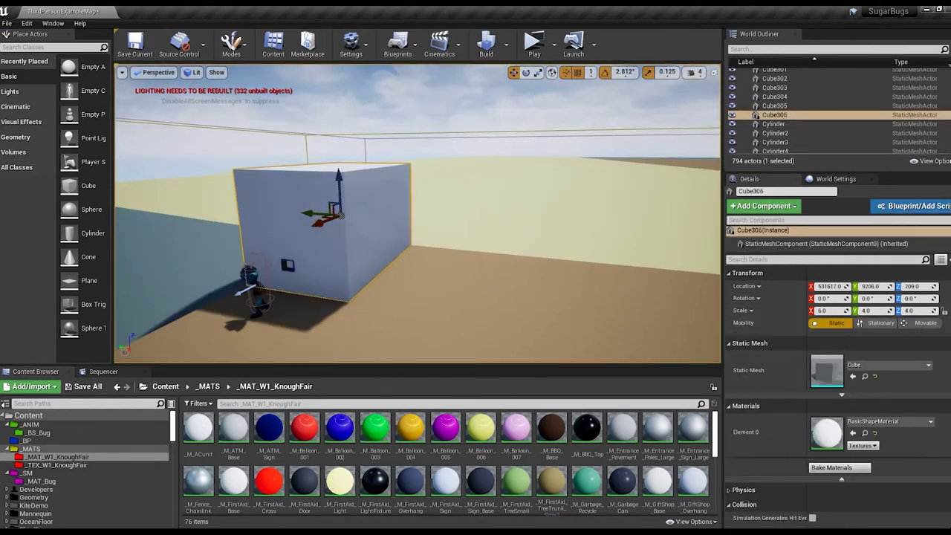
text(0.2)
key(Return)
right_drag(319, 246, 305, 232)
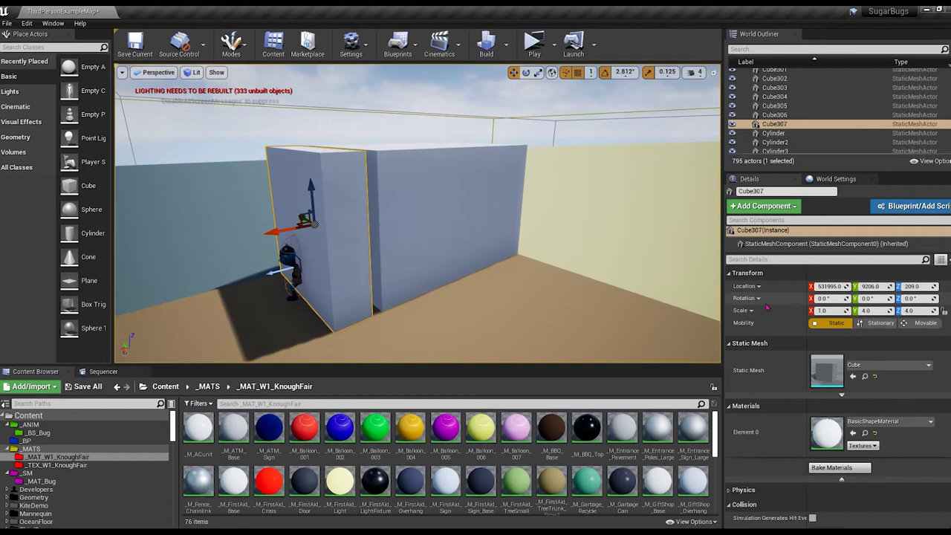
key(Tab)
right_drag(639, 245, 679, 261)
text(3)
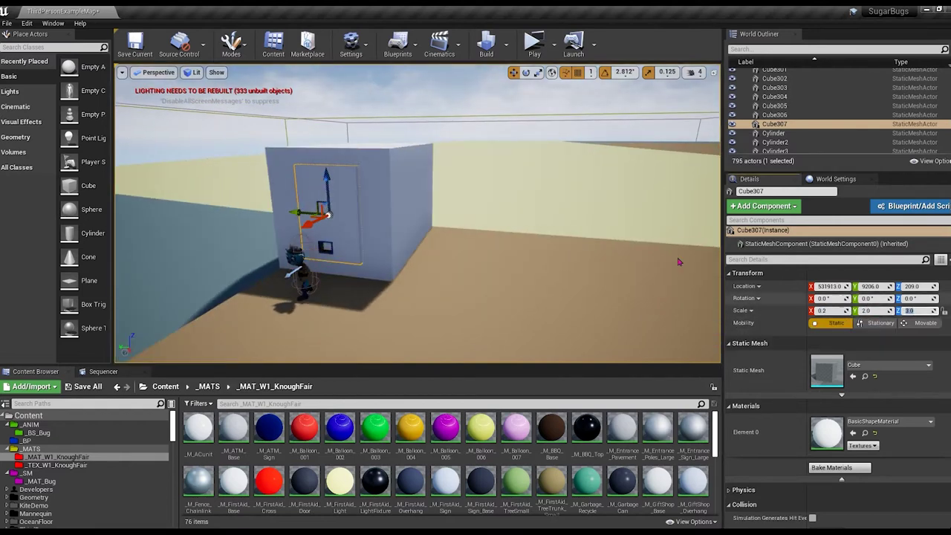
- Size the door panel to Y 1.5 and Z 2.4 and slide it along the building front
click(298, 264)
key(ctrl+z)
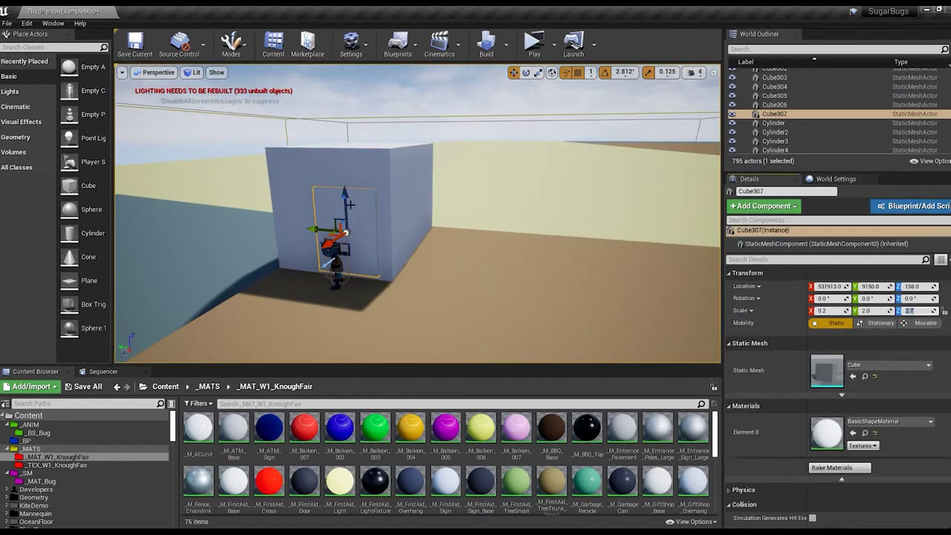
right_drag(446, 237, 401, 240)
click(914, 312)
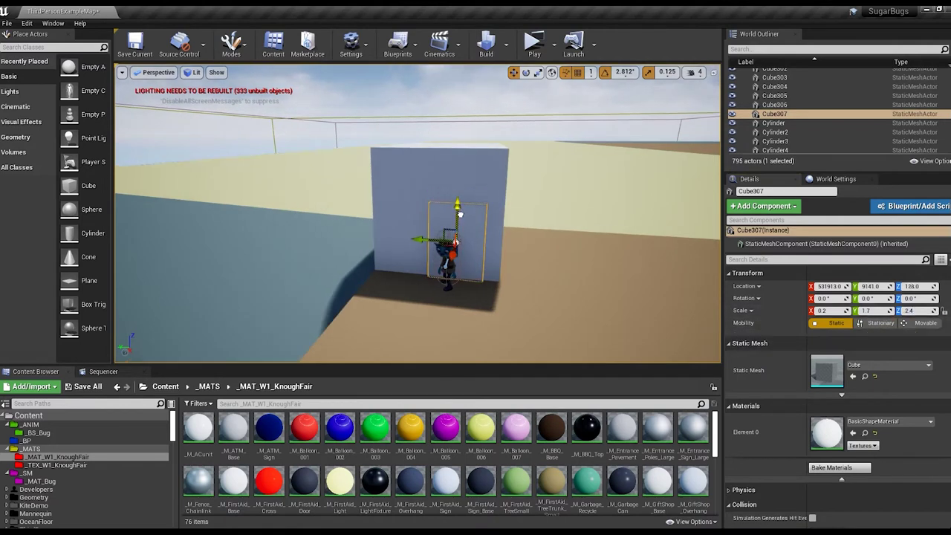
key(Tab)
right_drag(513, 312, 540, 313)
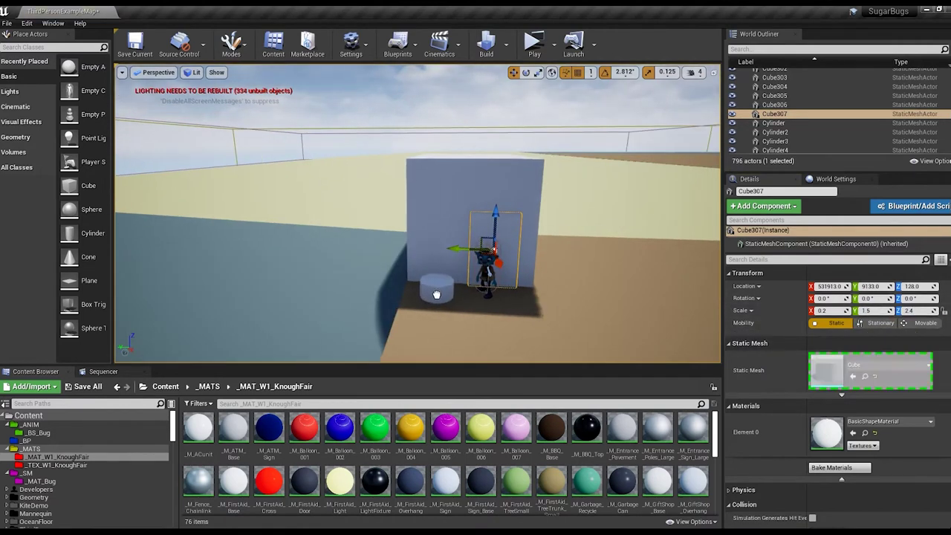
click(436, 294)
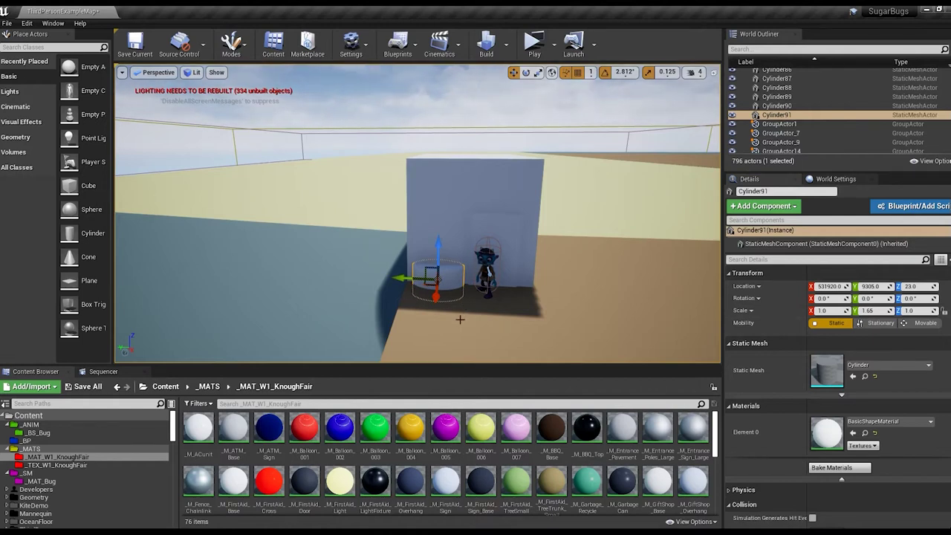
- Copy the sphere flower heads onto the cylinder stems in the planter
click(431, 270)
key(f)
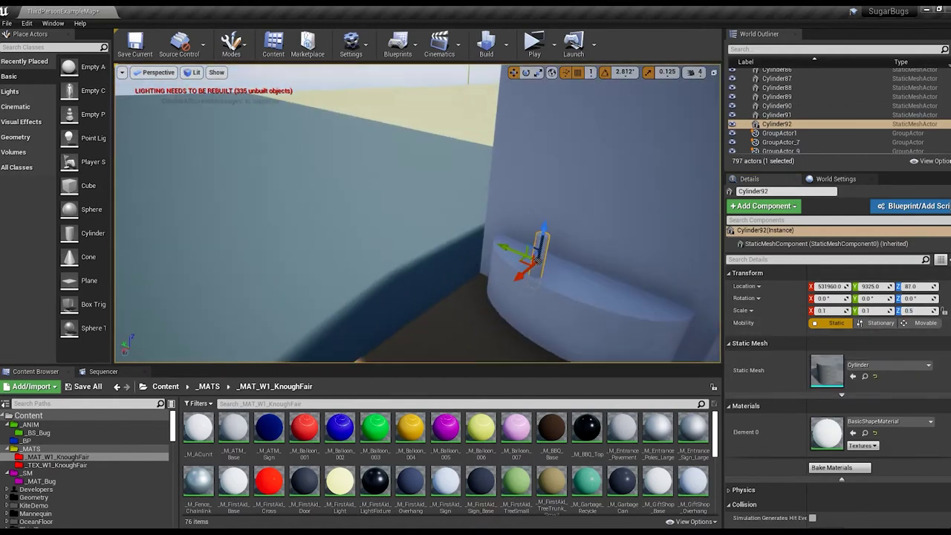
alt+drag(545, 257, 632, 281)
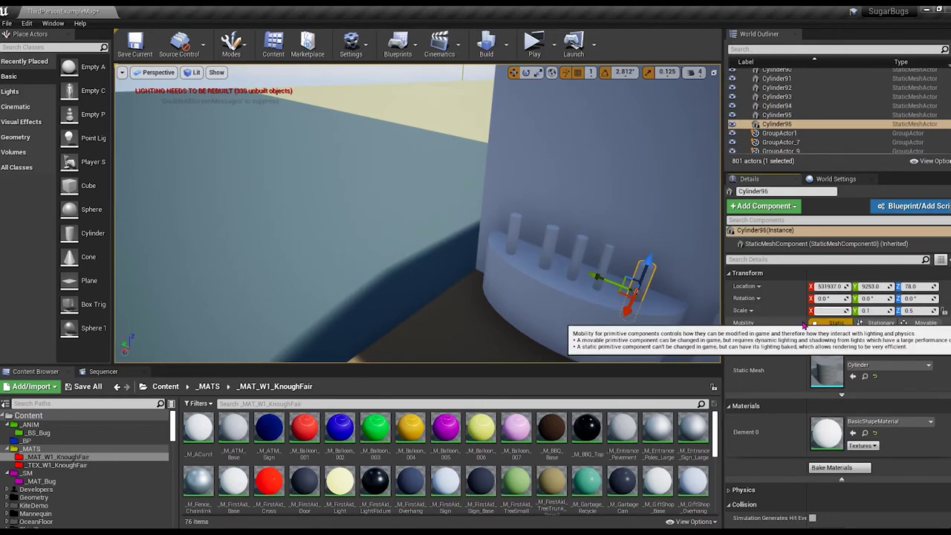
key(ctrl+z)
key(e)
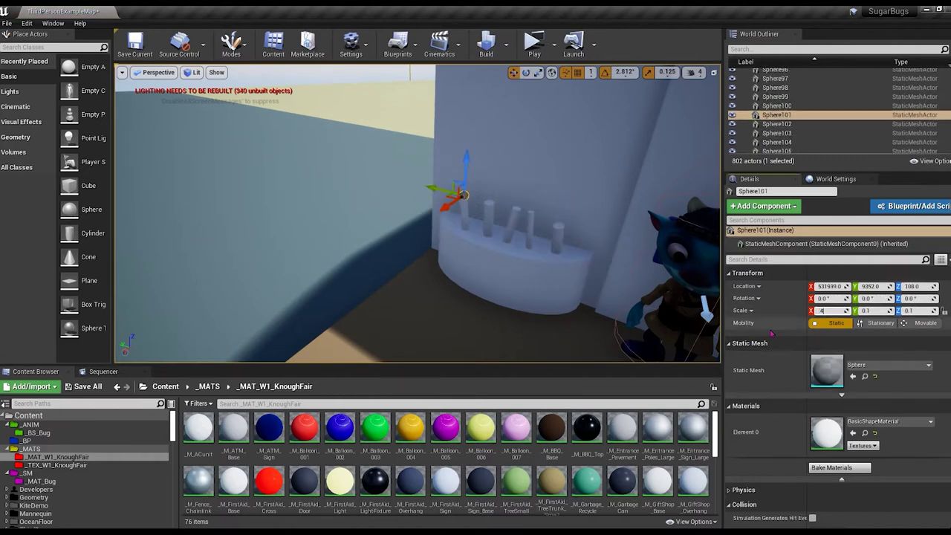
alt+drag(449, 205, 470, 216)
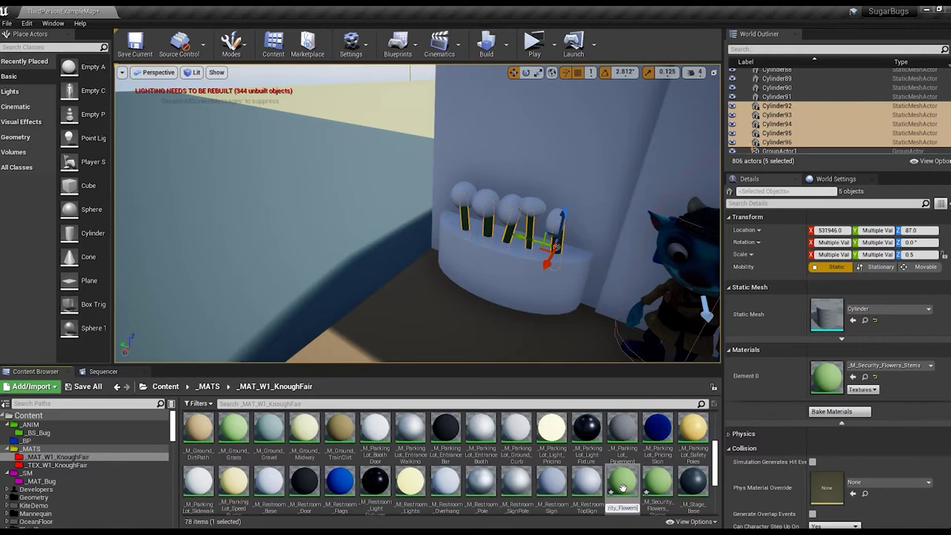
- Give a flower head the purple flowers material and duplicate it for another colour
double_click(623, 484)
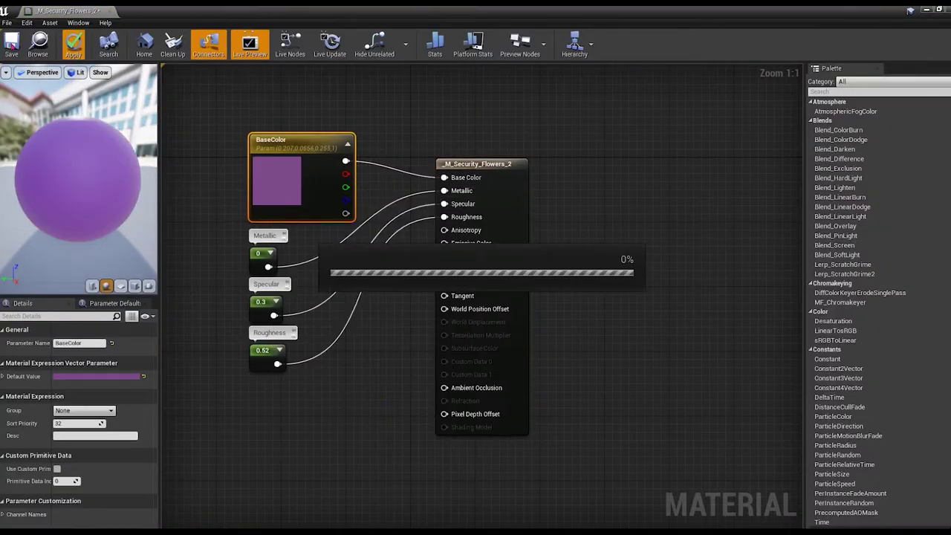
drag(658, 483, 816, 429)
key(ctrl+w)
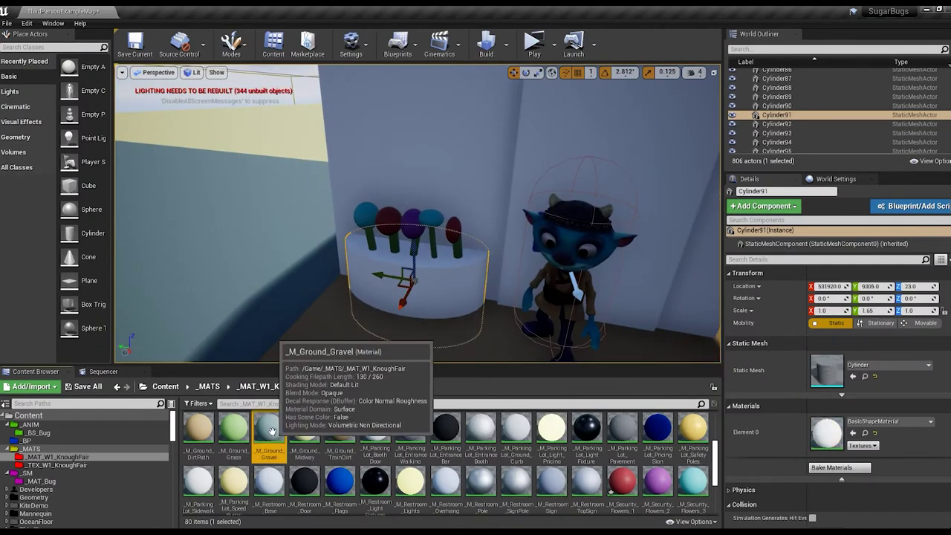
- Create the grey-green M_Security_Flower_Bed material and save it
key(ctrl+w)
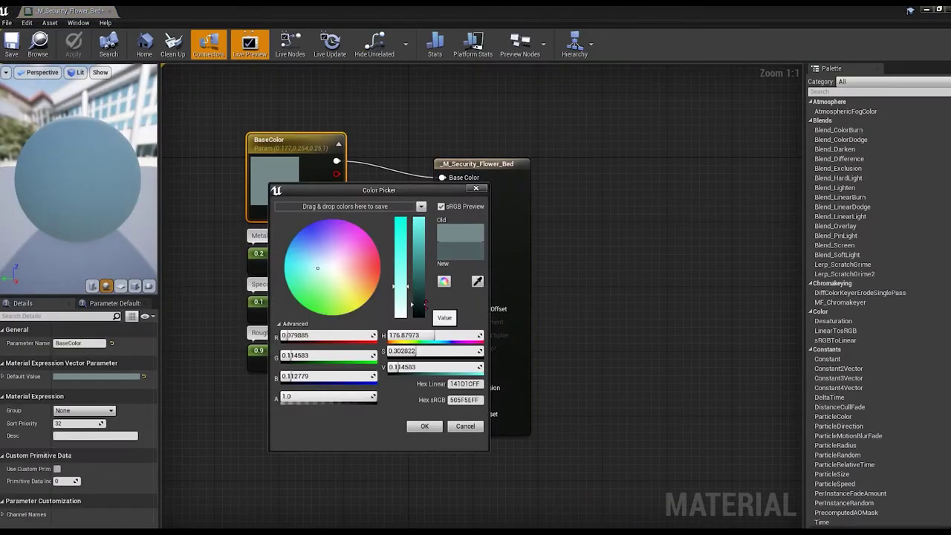
click(425, 427)
click(13, 46)
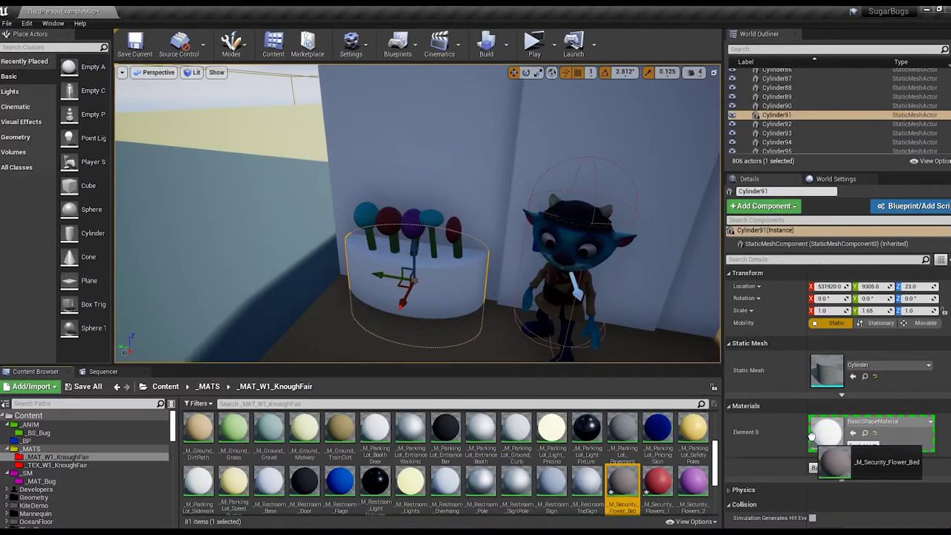
- Apply the black door material to the door and check the _M_Security_Base material
drag(305, 479, 475, 216)
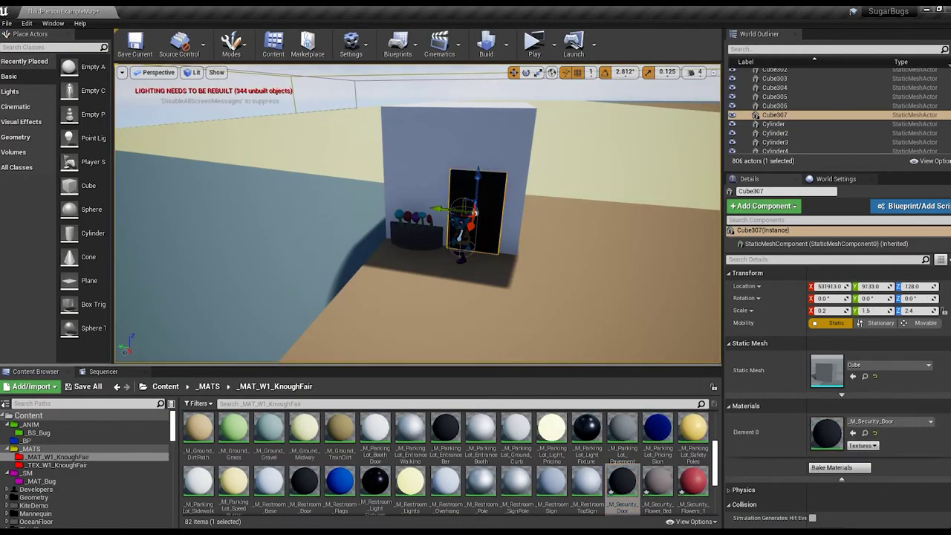
click(424, 149)
click(623, 431)
double_click(587, 482)
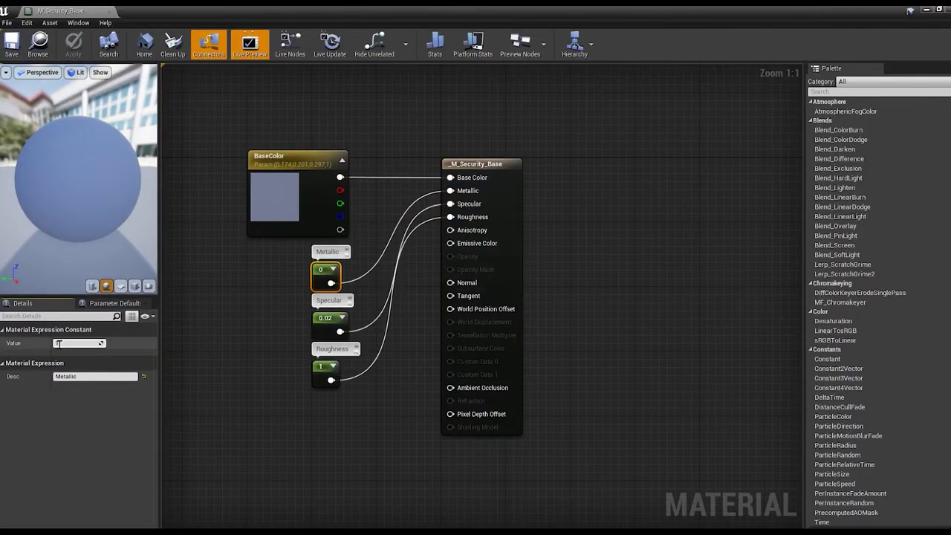
click(109, 13)
- Copy the black door panel onto the building wall and set its Scale Y to 1.8
drag(571, 288, 501, 265)
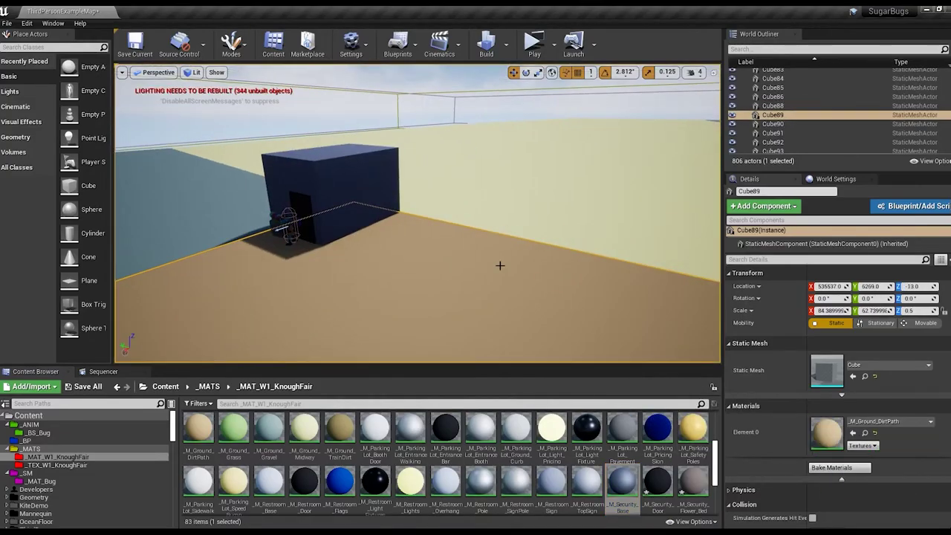
click(419, 164)
click(332, 245)
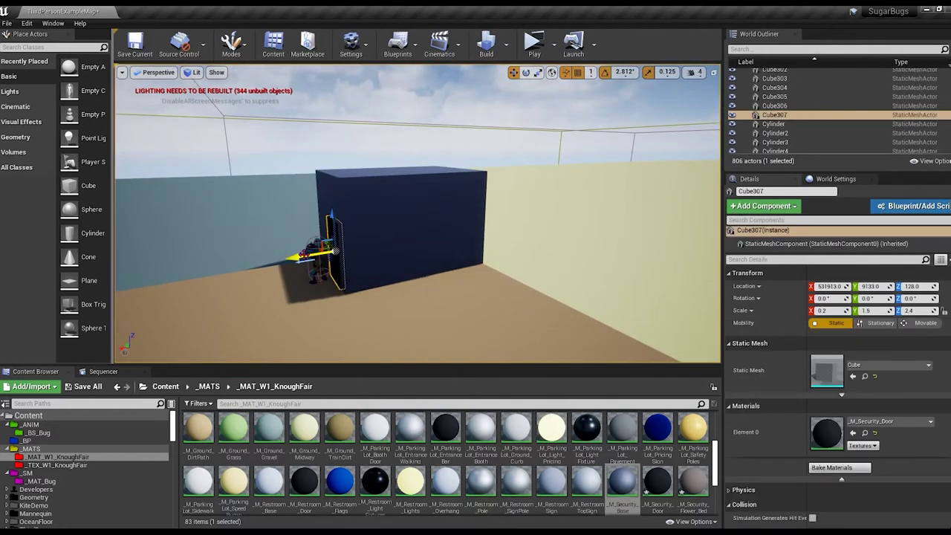
mouse_move(301, 122)
mouse_down()
mouse_move(418, 226)
mouse_move(490, 183)
mouse_up()
key(e)
drag(349, 204, 379, 193)
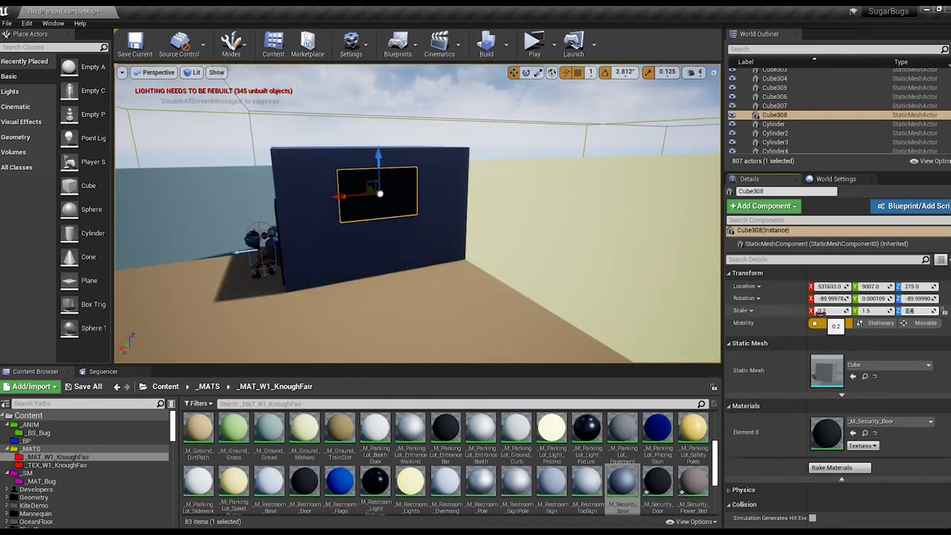
click(870, 311)
text(1.8)
key(Return)
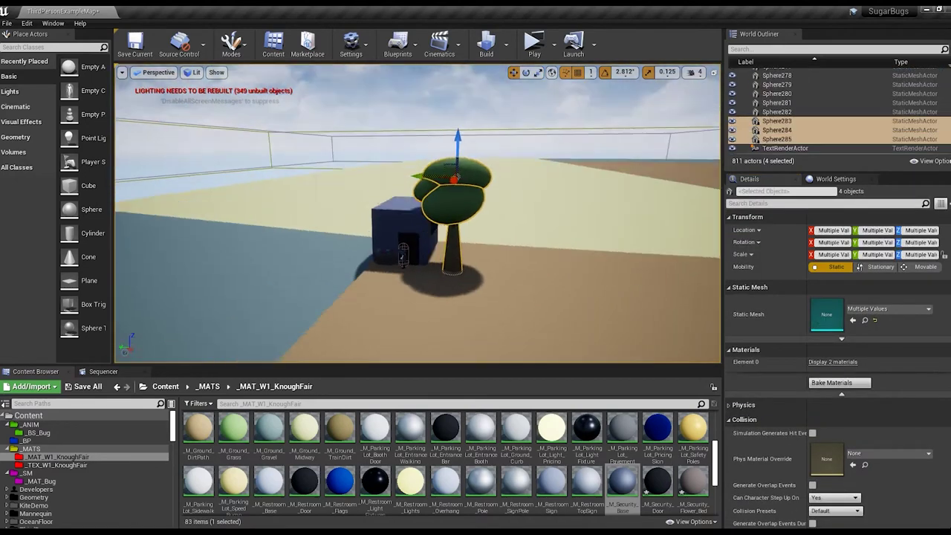
- Rotate the copied tree's canopy spheres beside the building
key(e)
drag(456, 177, 561, 183)
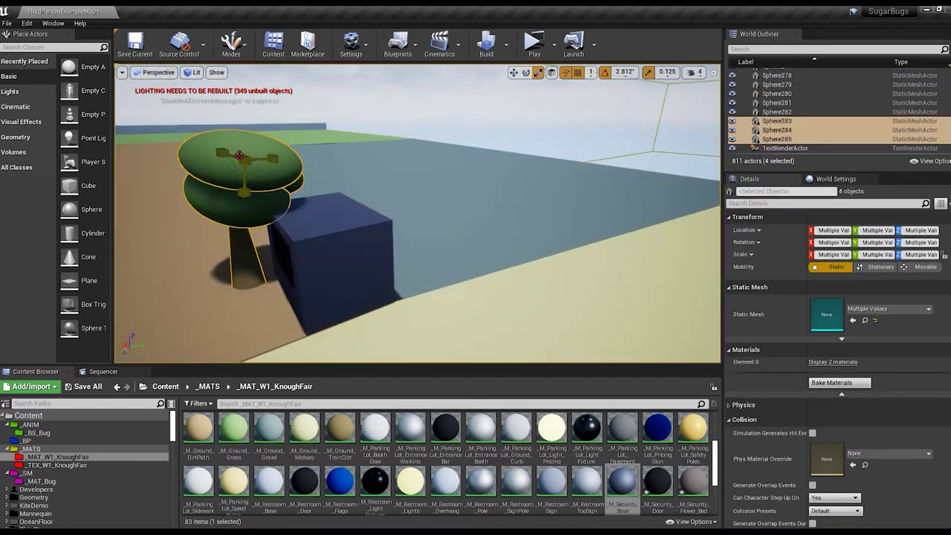
click(240, 225)
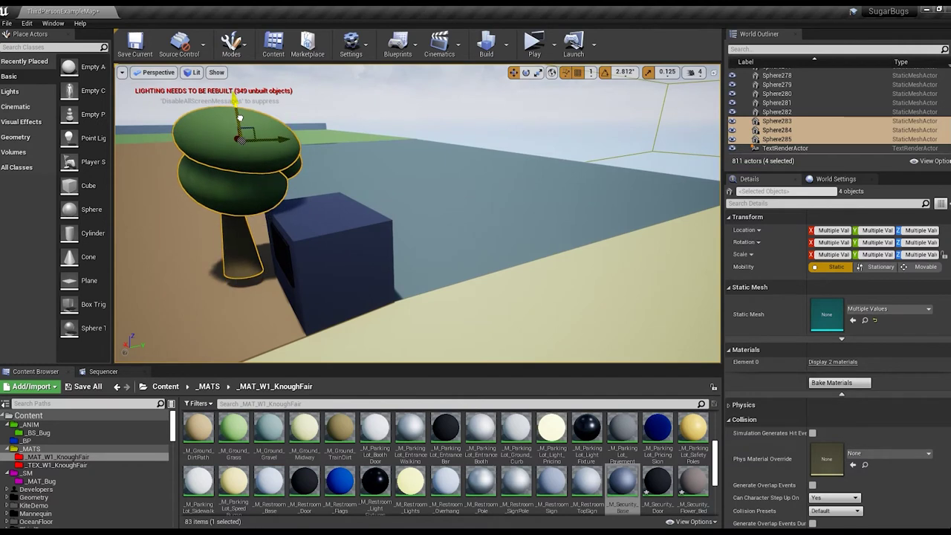
click(245, 159)
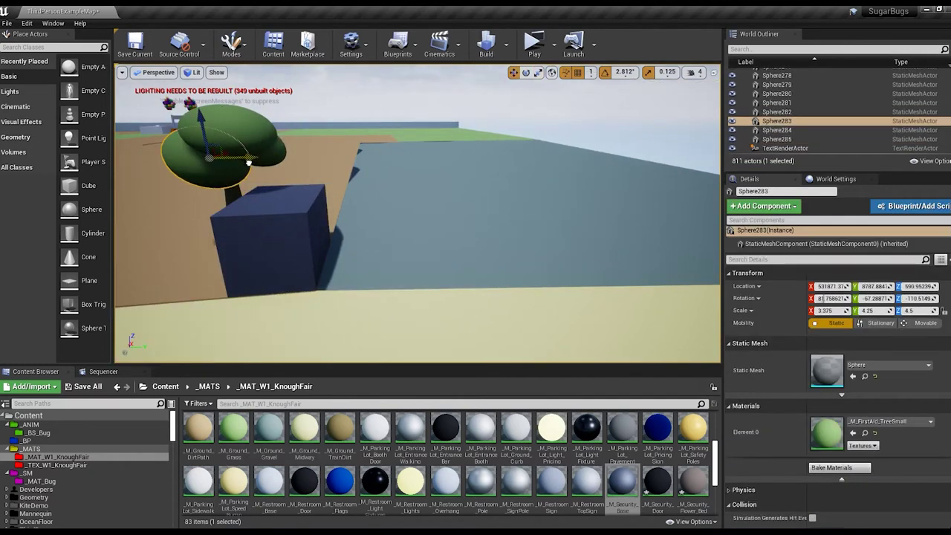
click(563, 223)
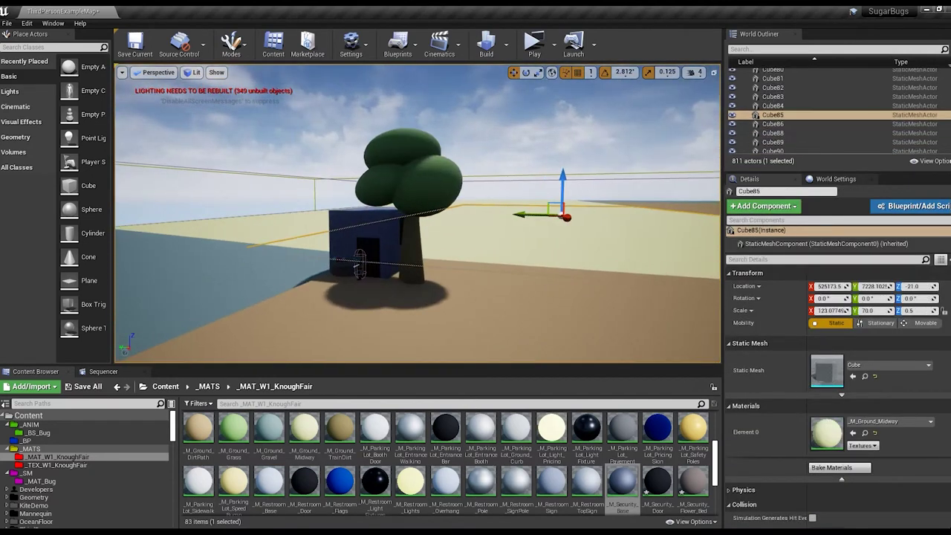
- Add a pale cylinder disc at the tree's base and an M_Security_Sign board on the building front
drag(74, 239, 397, 260)
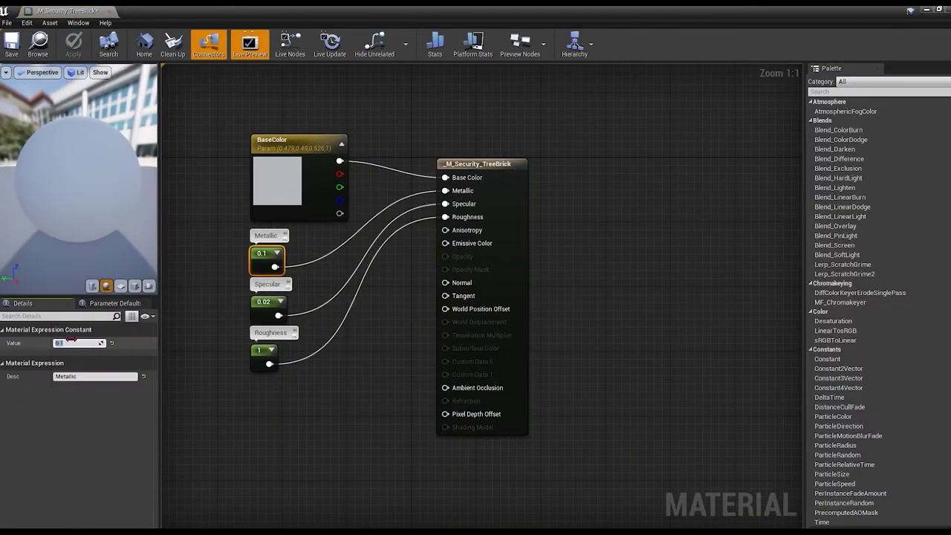
click(75, 52)
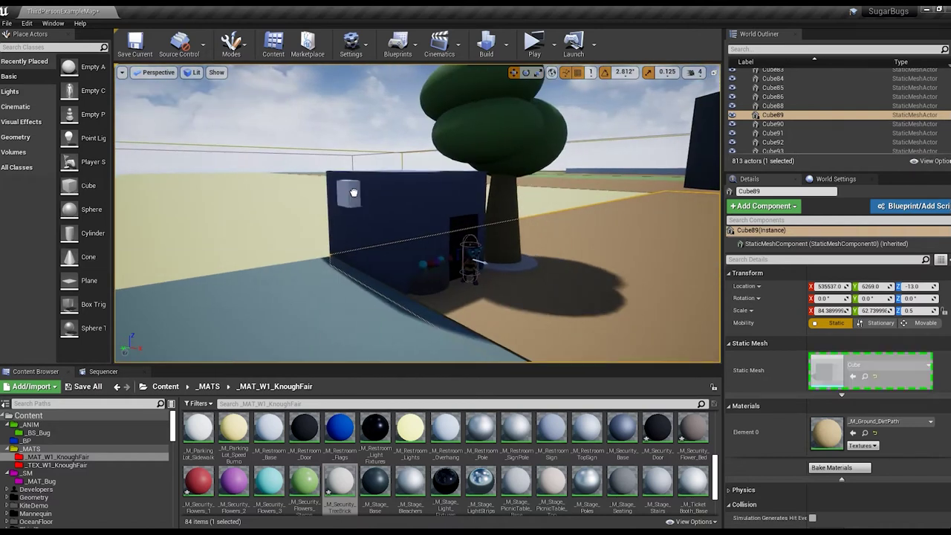
drag(354, 193, 349, 190)
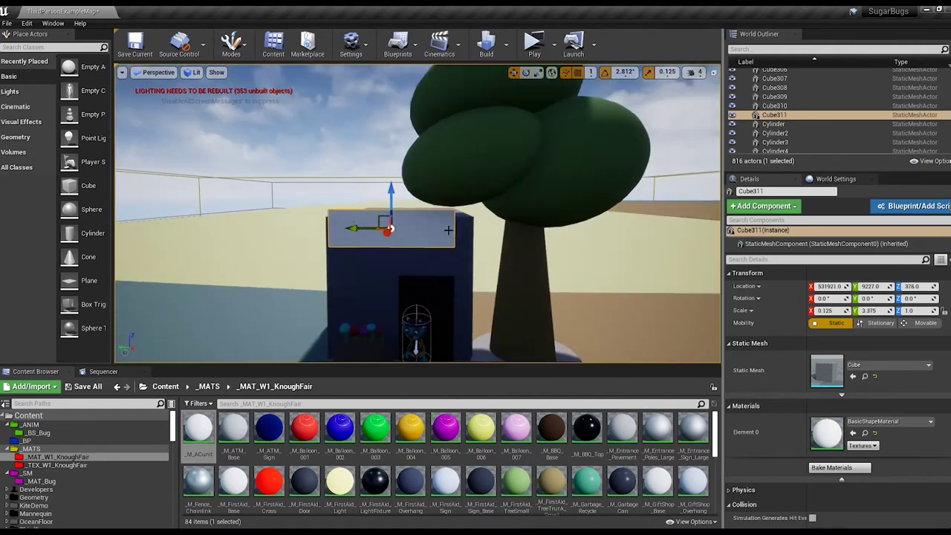
key(Return)
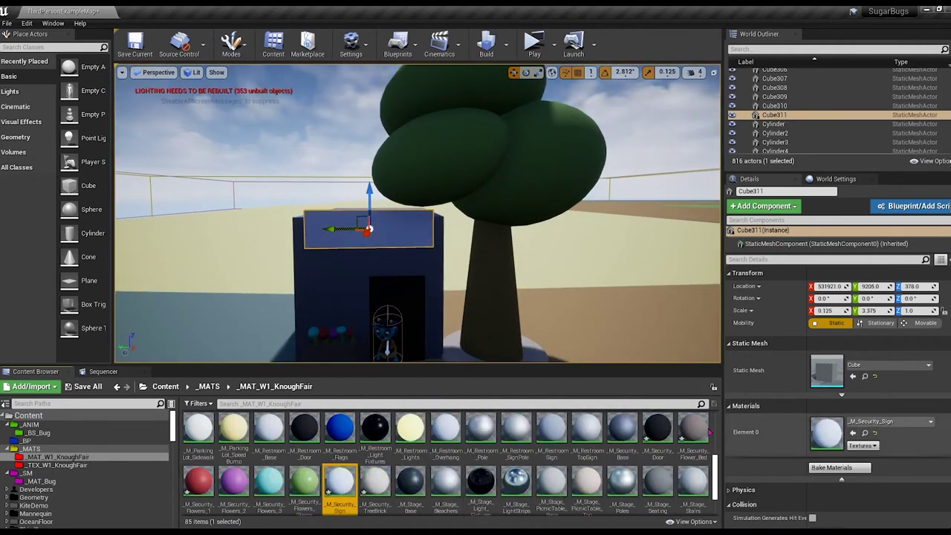
click(590, 321)
right_drag(587, 322, 586, 322)
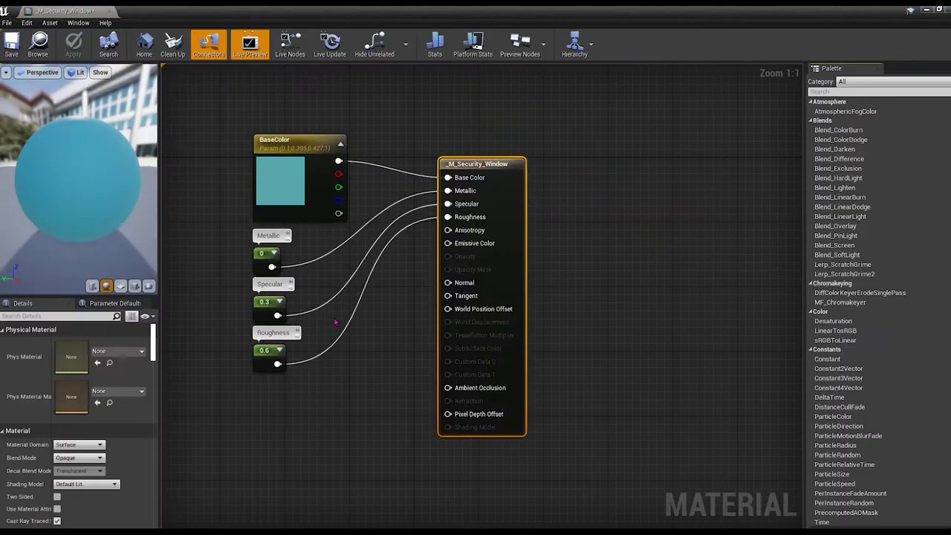
- Build an emissive pale-yellow M_Security_Window material with a 1.35 Multiply and apply it
click(275, 415)
drag(340, 163, 356, 182)
click(394, 258)
double_click(281, 181)
click(373, 305)
click(443, 437)
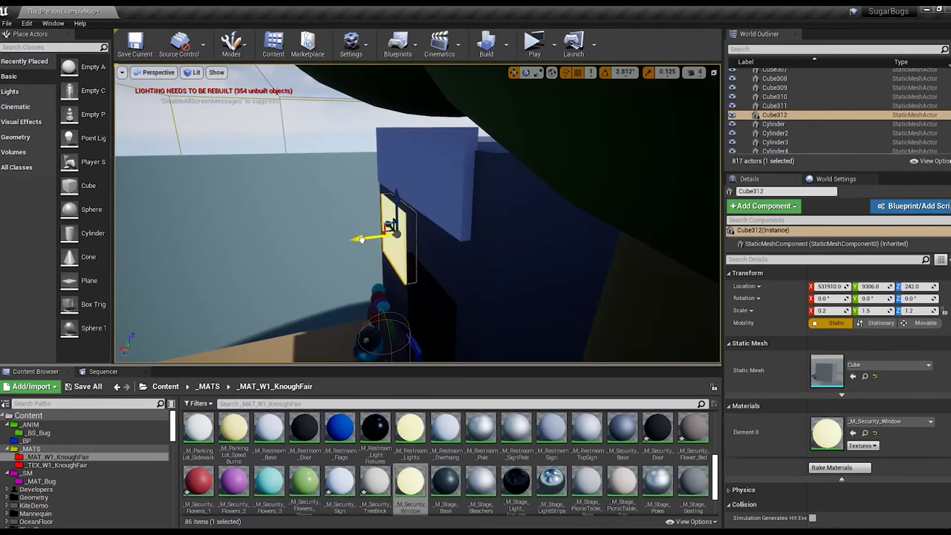
click(298, 149)
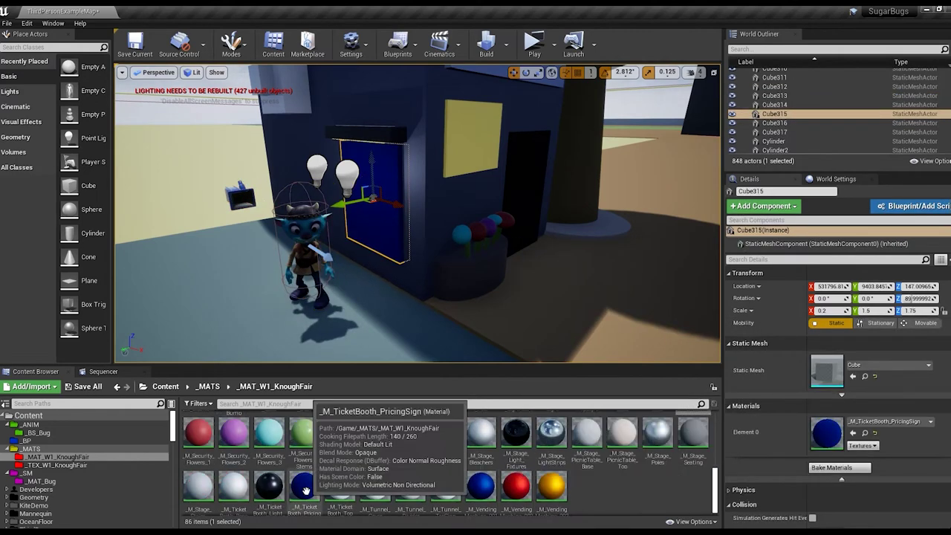
- Duplicate the pricing sign material as _M_Security_Bulletin and give it an olive colour
key(ctrl+w)
text(Bulletin)
key(Return)
double_click(659, 484)
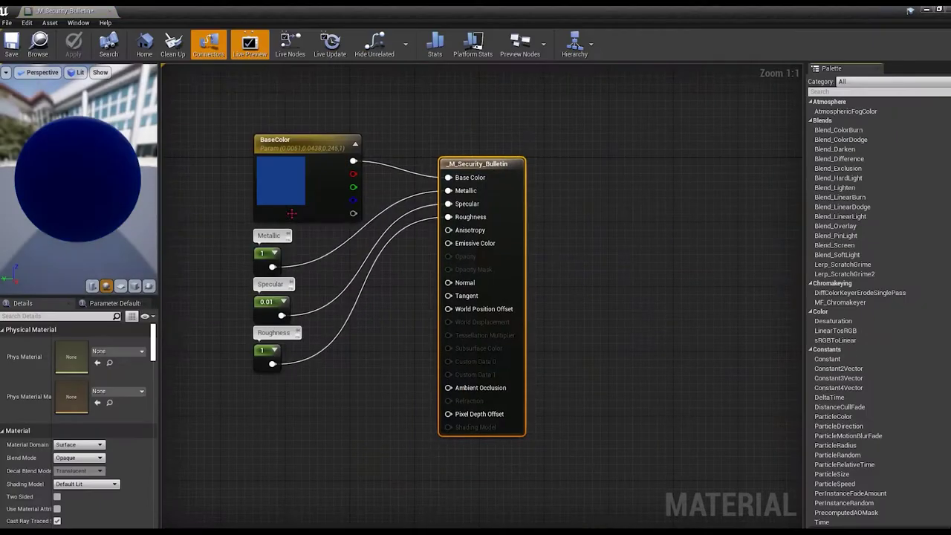
drag(379, 272, 371, 278)
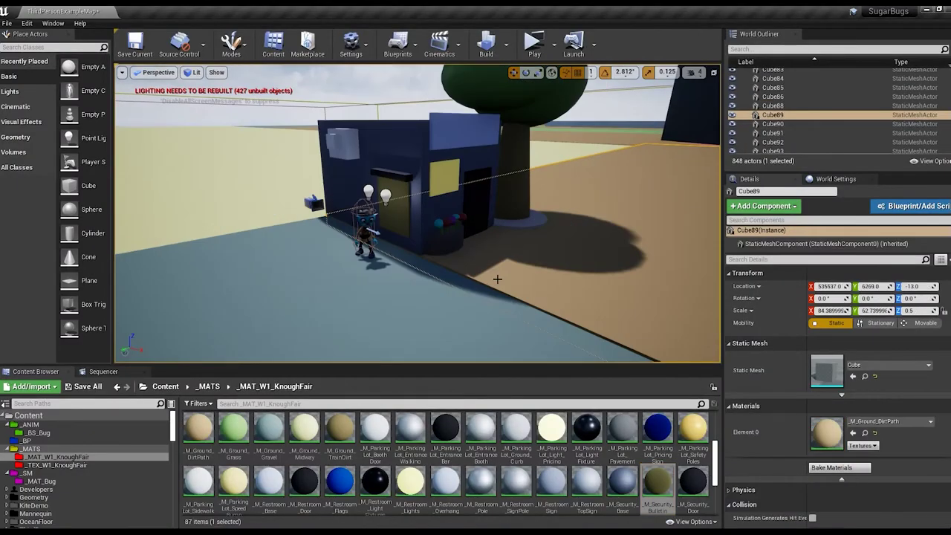
- Save the level and undo the last few selection changes
key(ctrl+s)
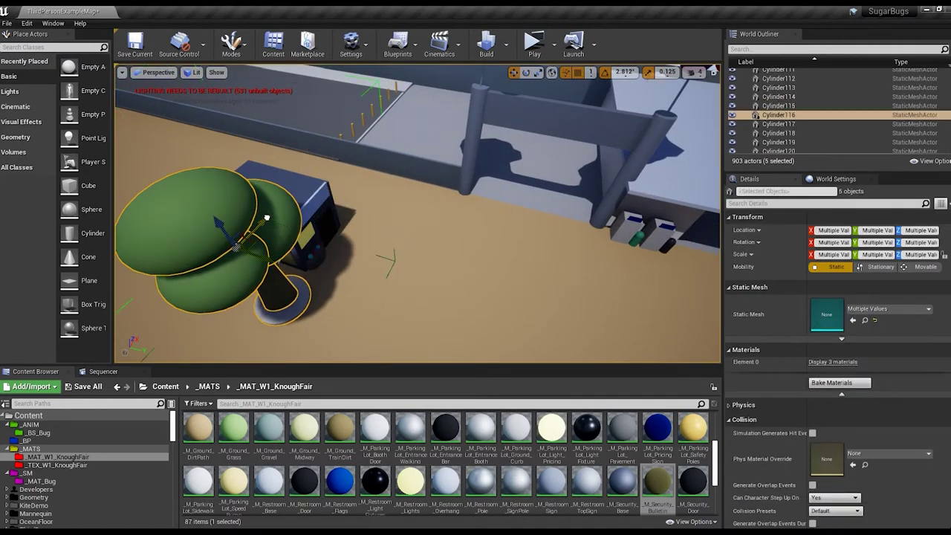
key(ctrl+z)
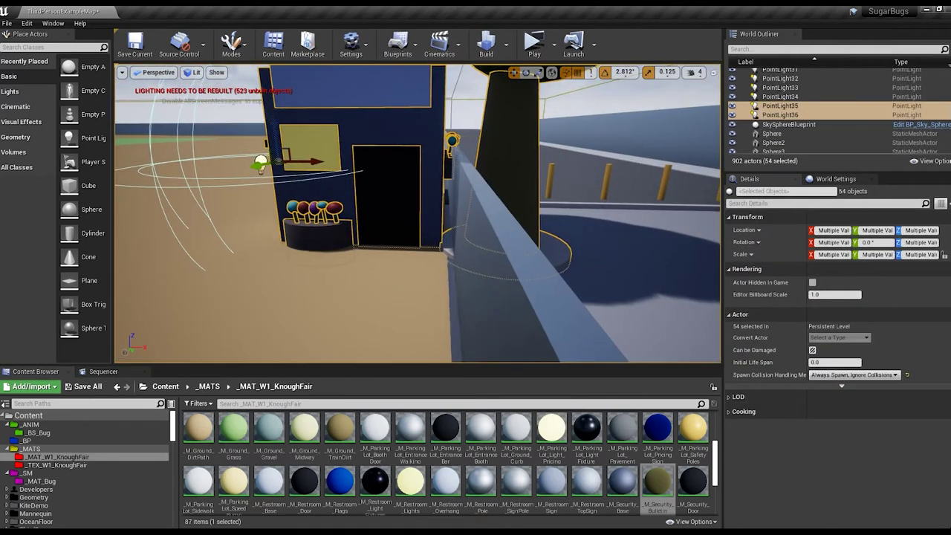
key(ctrl+z)
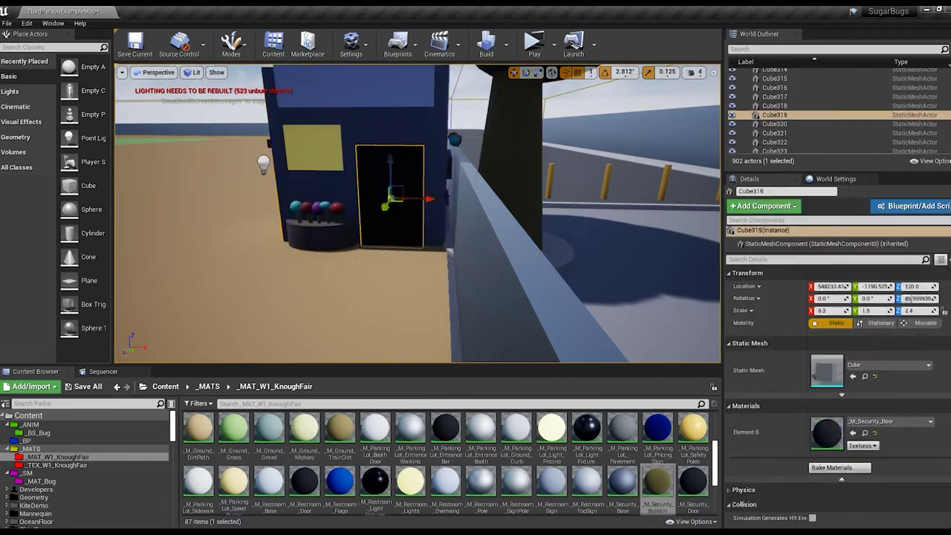
key(ctrl+z)
key(ctrl+z)
key(ctrl+z)
key(ctrl+z)
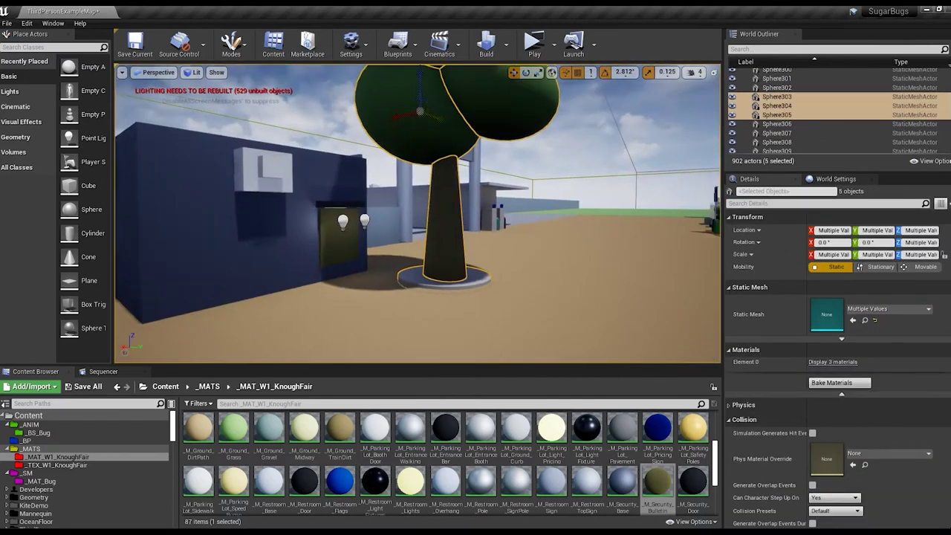
key(ctrl+z)
- Undo the earlier edits one by one, restoring the removed trees and canopy spheres
key(ctrl+z)
key(ctrl+z)
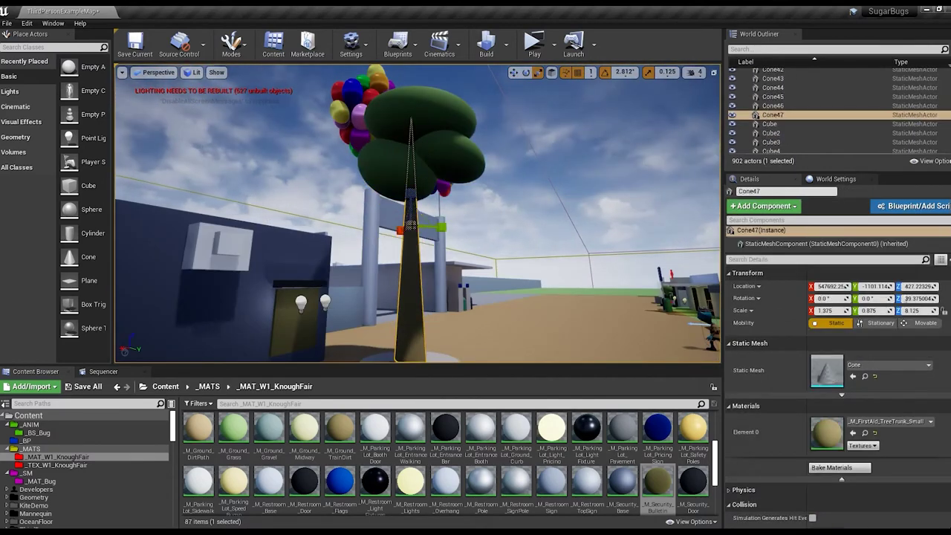
key(ctrl+z)
key(ctrl+z)
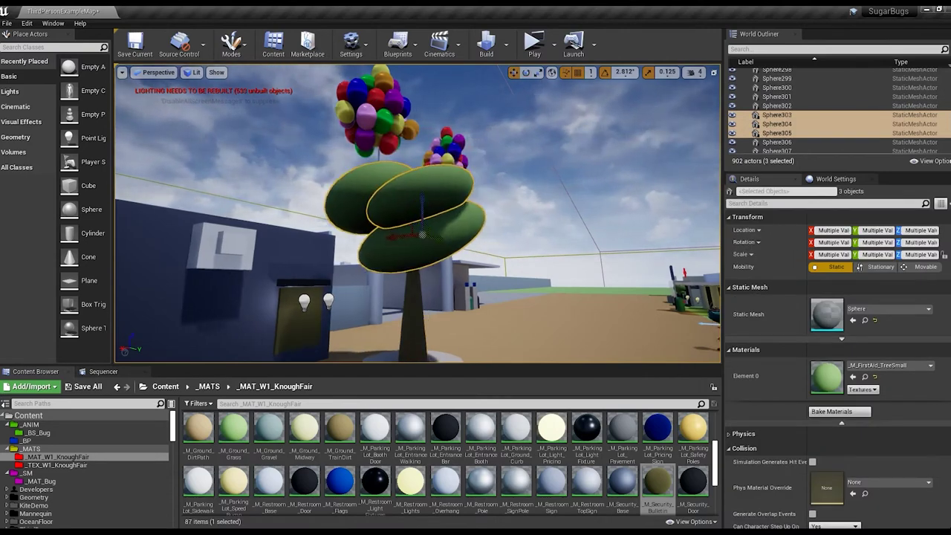
key(ctrl+z)
key(ctrl+z)
key(ctrl+z)
key(ctrl+z)
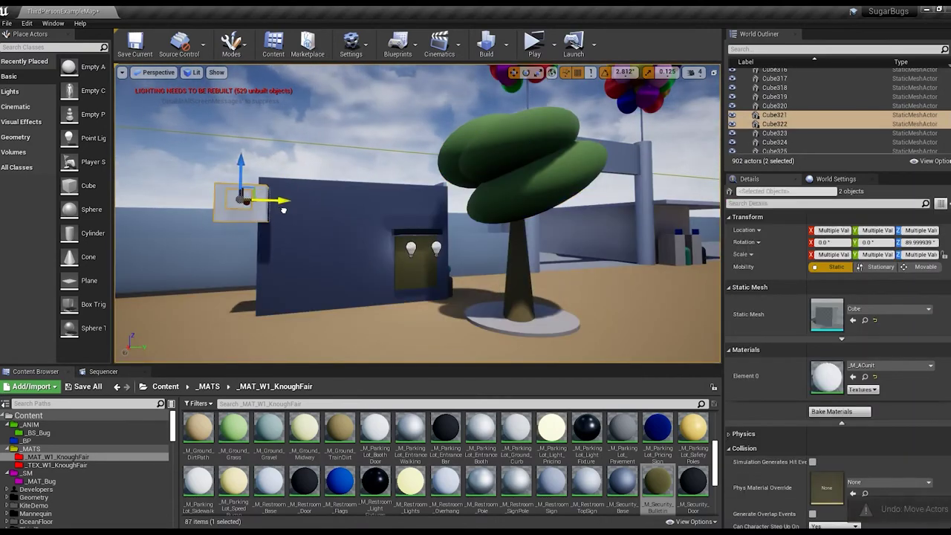
key(ctrl+z)
key(ctrl+z)
key(ctrl+z)
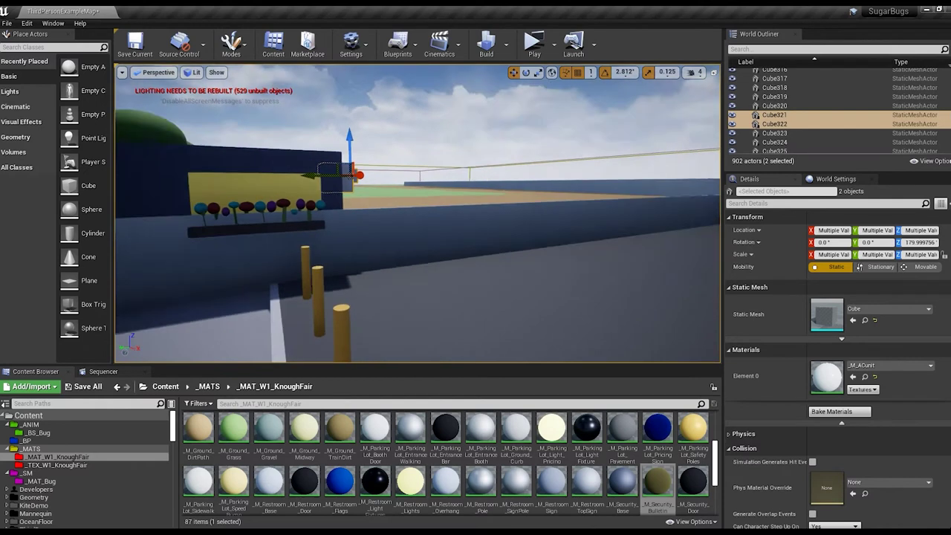
key(ctrl+z)
key(ctrl+z)
key(ctrl+z)
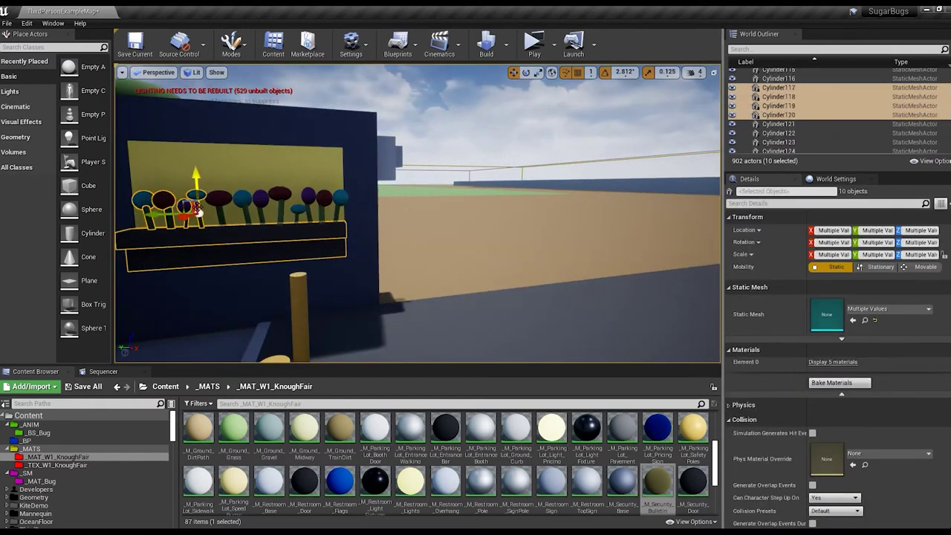
key(ctrl+z)
key(ctrl+z)
key(ctrl+z)
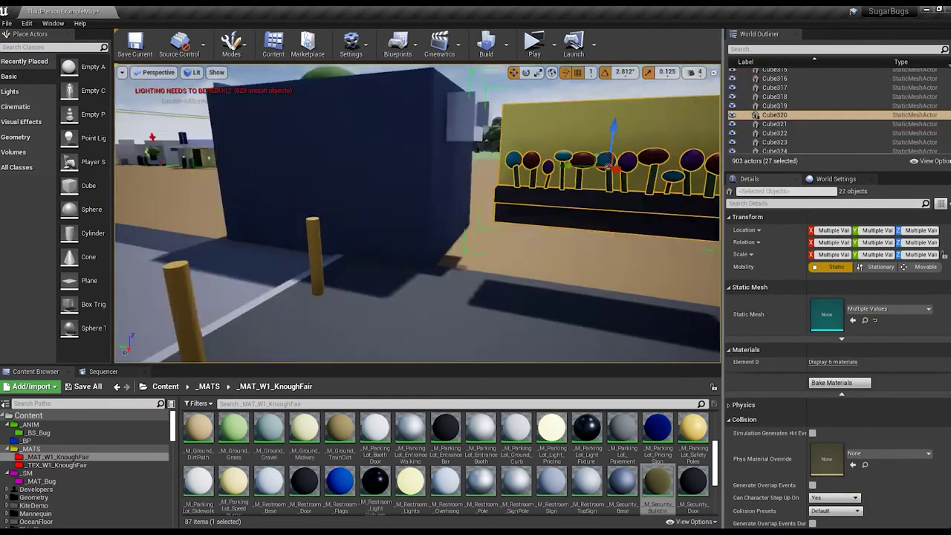
key(ctrl+z)
key(ctrl+z)
key(ctrl+z)
key(ctrl+z)
key(ctrl+z)
key(ctrl+z)
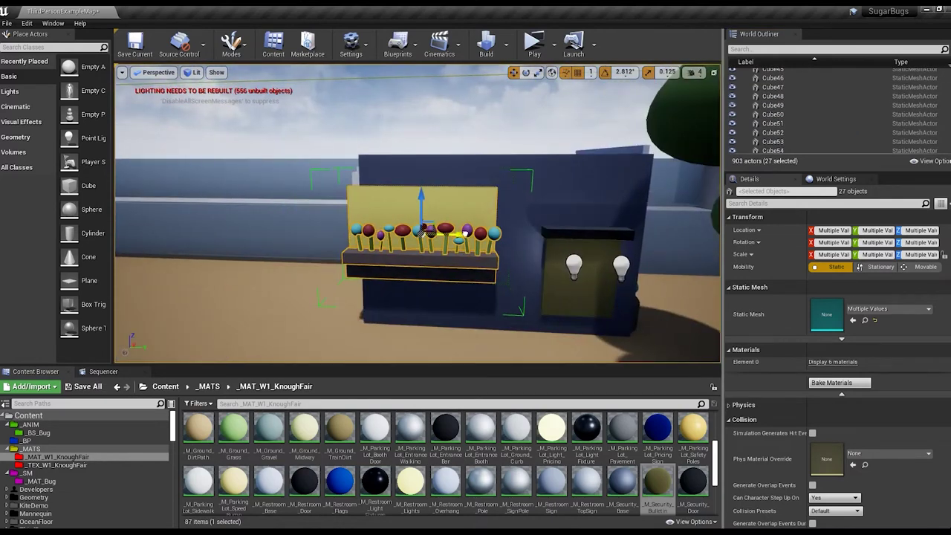
key(ctrl+z)
key(ctrl+z)
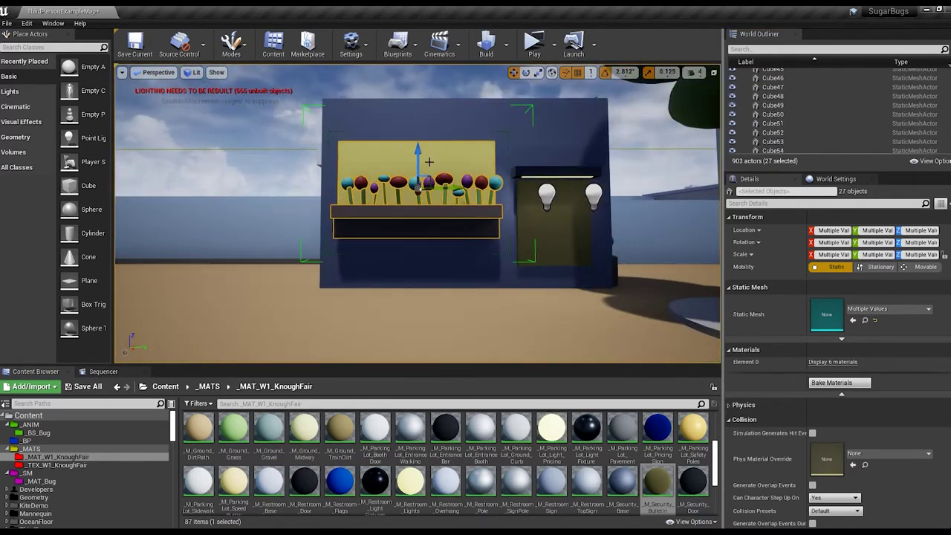
key(ctrl+z)
key(ctrl+z)
key(ctrl+z)
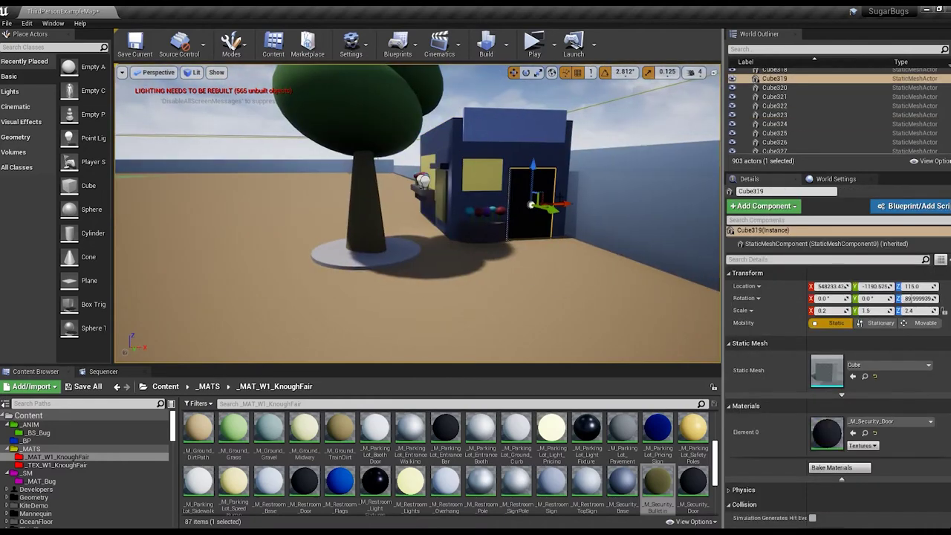
key(ctrl+z)
key(ctrl+z)
key(ctrl+z)
key(ctrl+z)
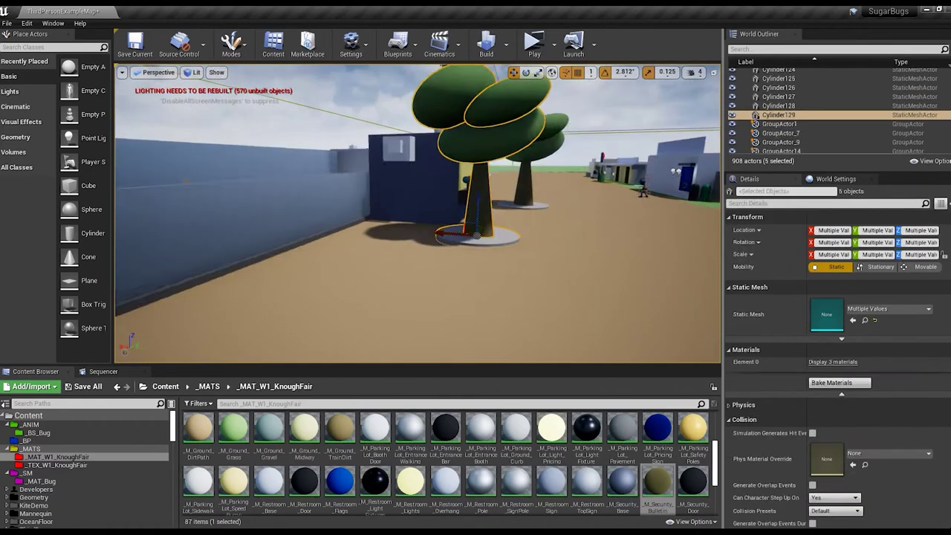
key(ctrl+z)
key(ctrl+z)
key(ctrl+z)
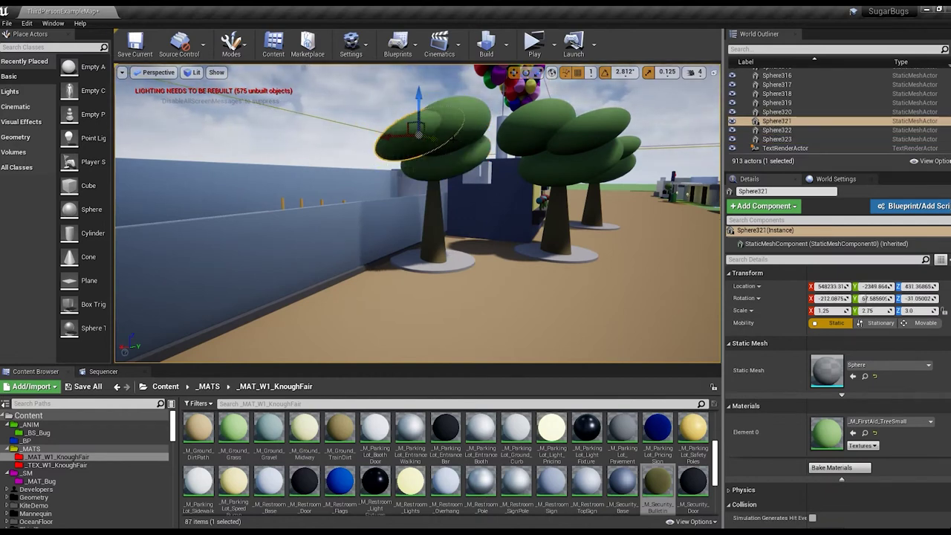
key(ctrl+z)
key(ctrl+z)
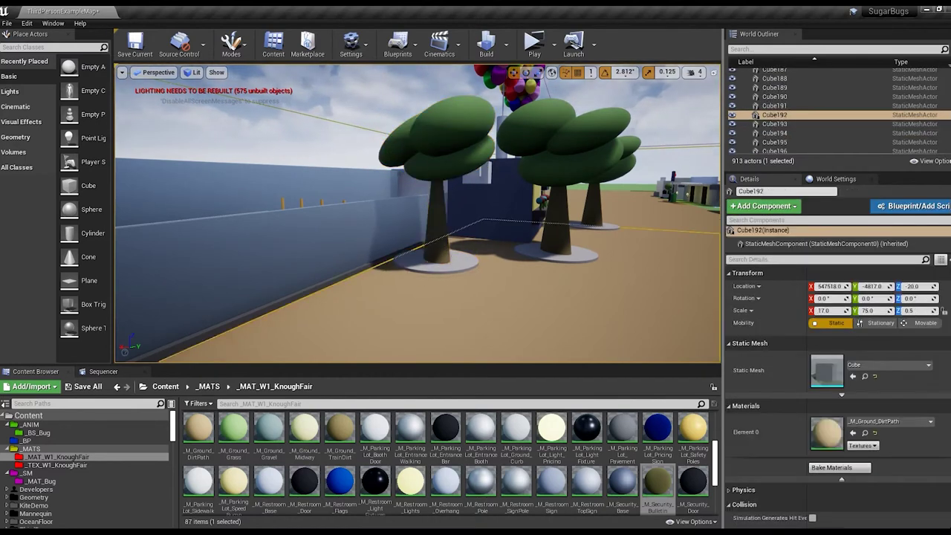
key(ctrl+z)
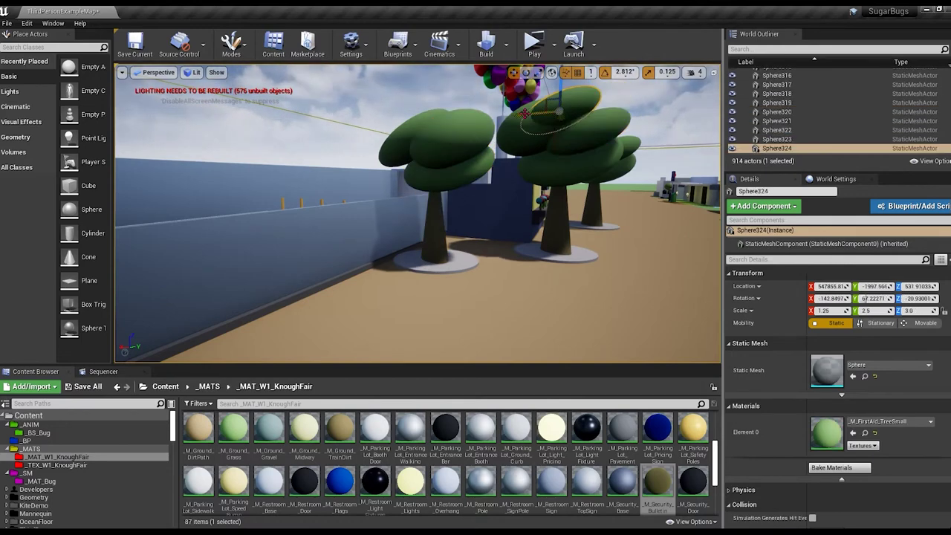
key(ctrl+z)
key(ctrl+z)
key(ctrl+z)
key(ctrl+z)
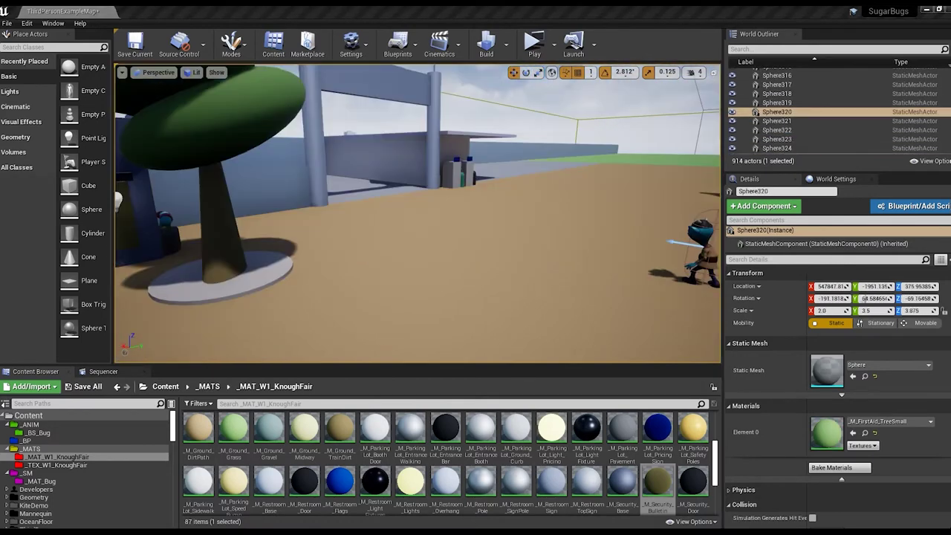
- Restore the yellow ground slab Cube330 in top view and scale it to X 500, Y 85
key(alt+j)
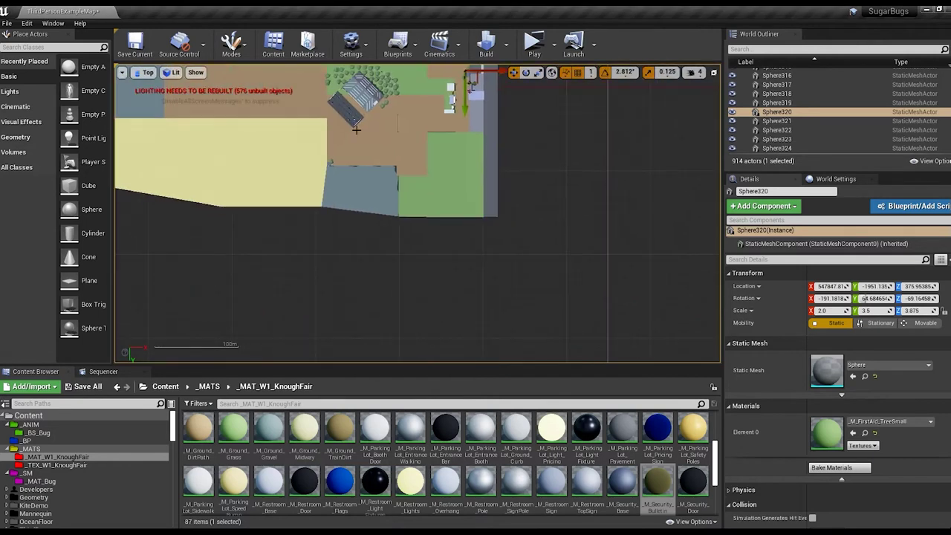
key(ctrl+z)
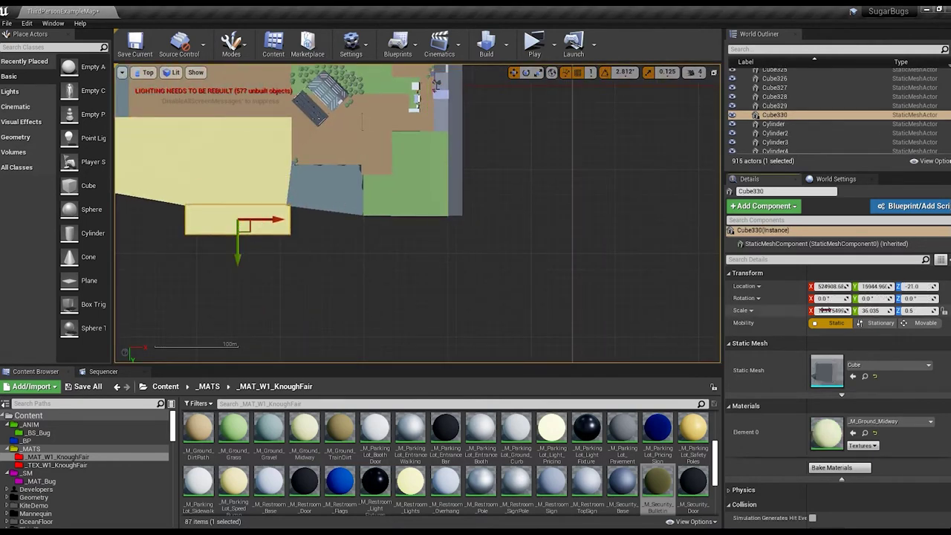
text(500)
key(Return)
scroll(473, 281, down, 1)
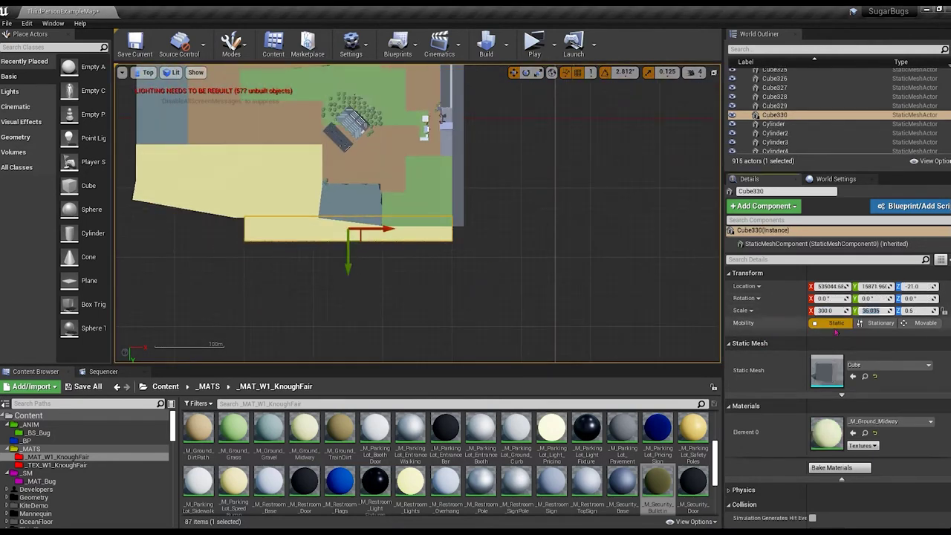
text(150)
drag(348, 262, 349, 305)
text(5)
key(Return)
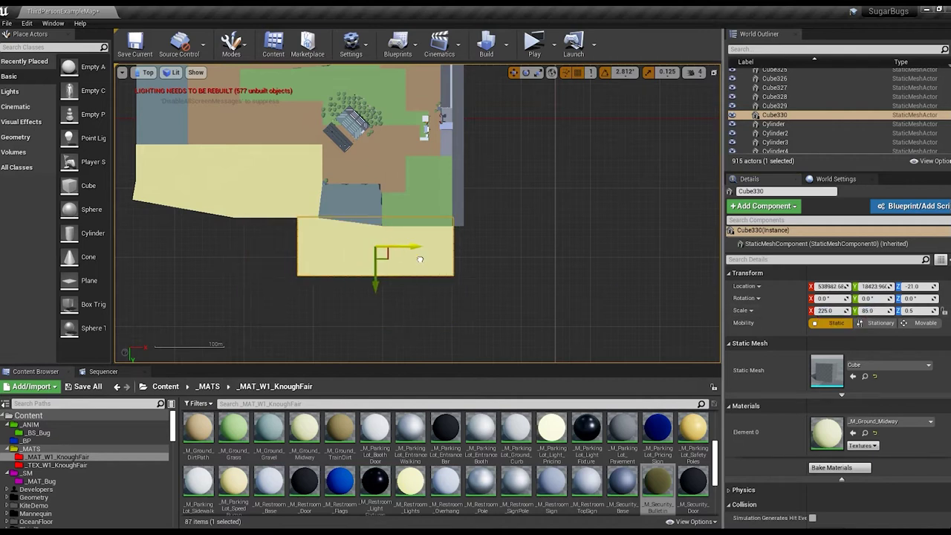
- Scale Cylinder131 to a large flat oval disc (125) and drag a new cube in above it
click(346, 253)
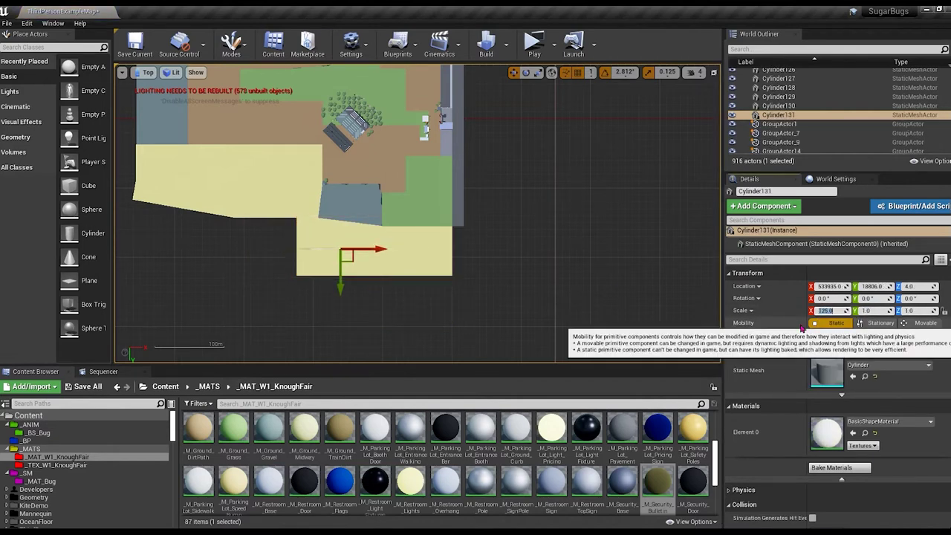
click(873, 310)
text(125)
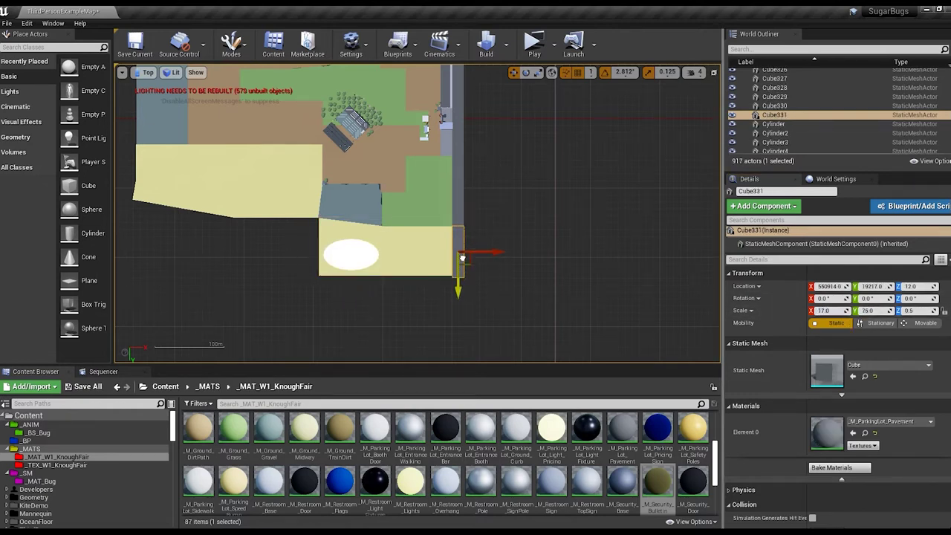
scroll(462, 252, up, 5)
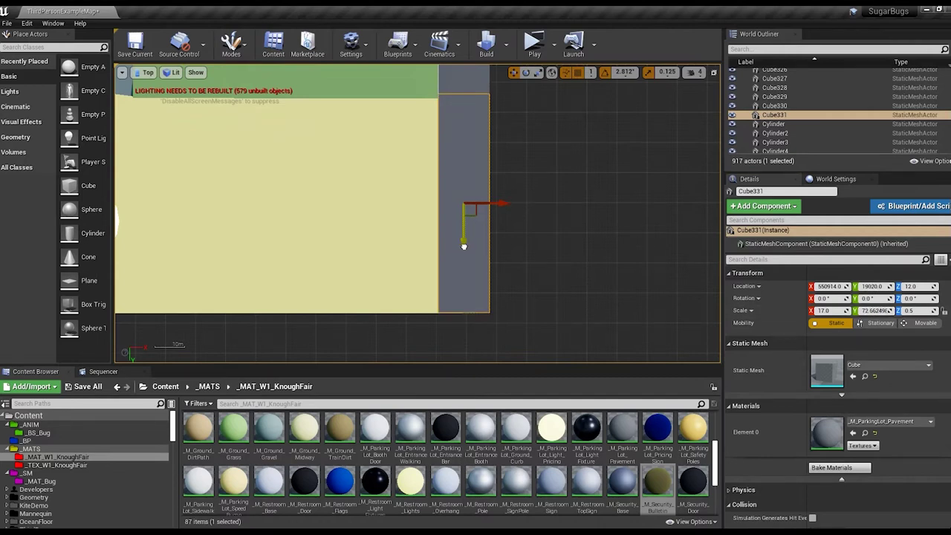
scroll(464, 246, down, 3)
click(187, 276)
right_drag(187, 306, 272, 278)
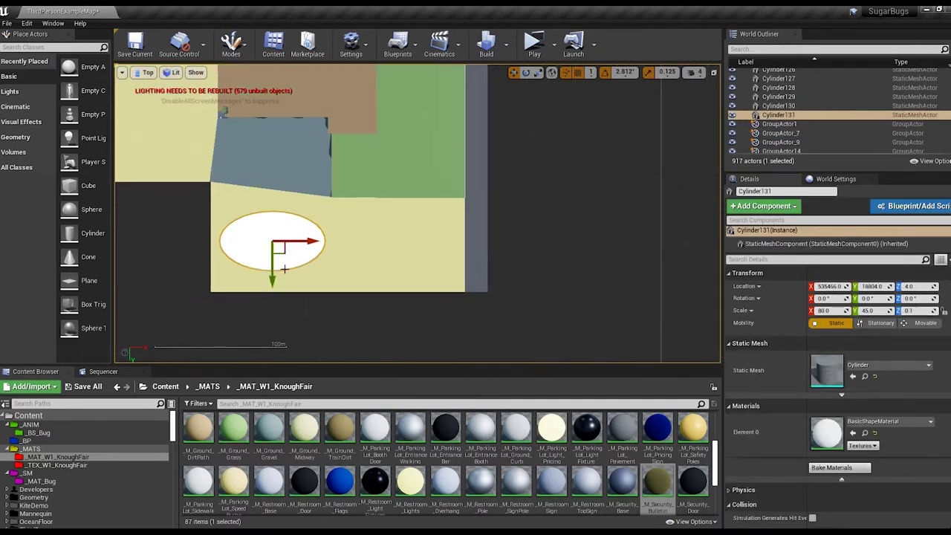
drag(88, 185, 222, 215)
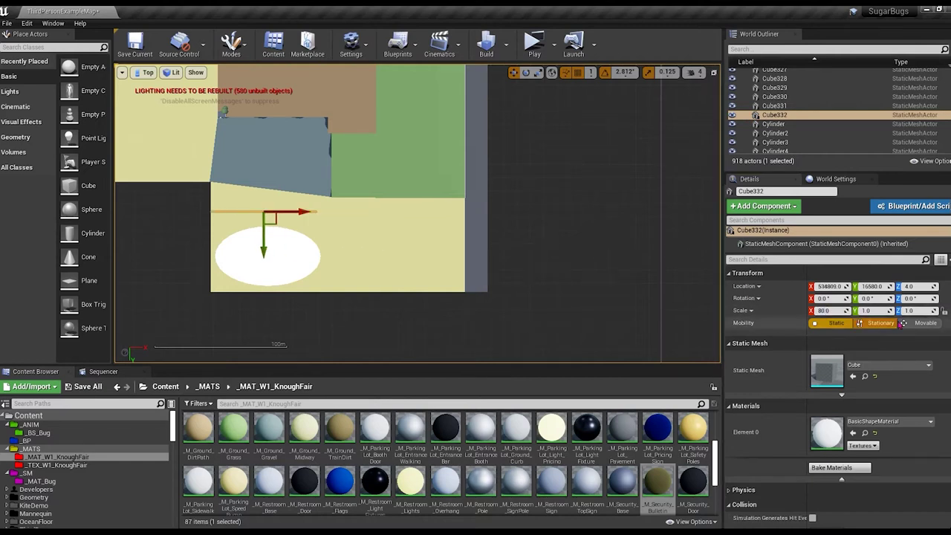
- Make the new block a tall wall of depth 12, drop it to the ground, and duplicate it twice
key(Return)
key(alt+g)
drag(913, 311, 938, 311)
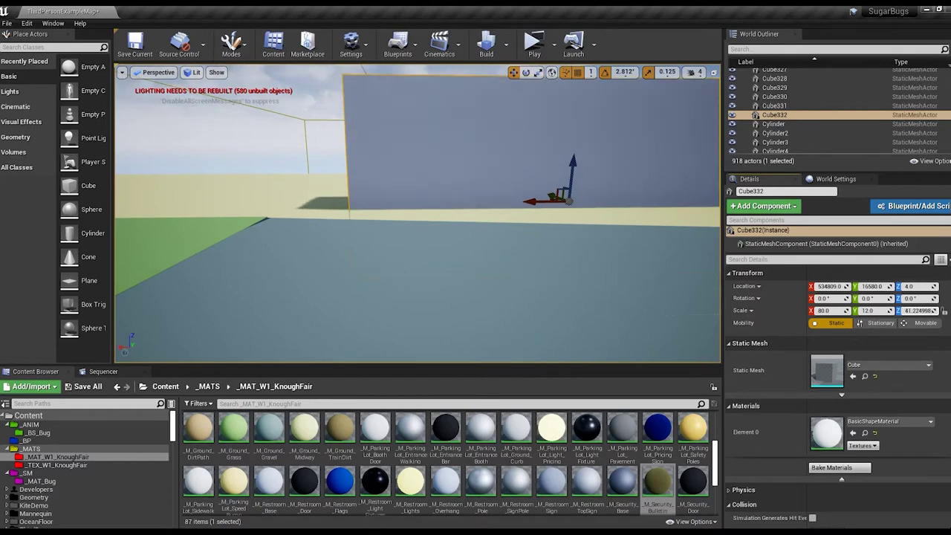
right_drag(486, 147, 486, 147)
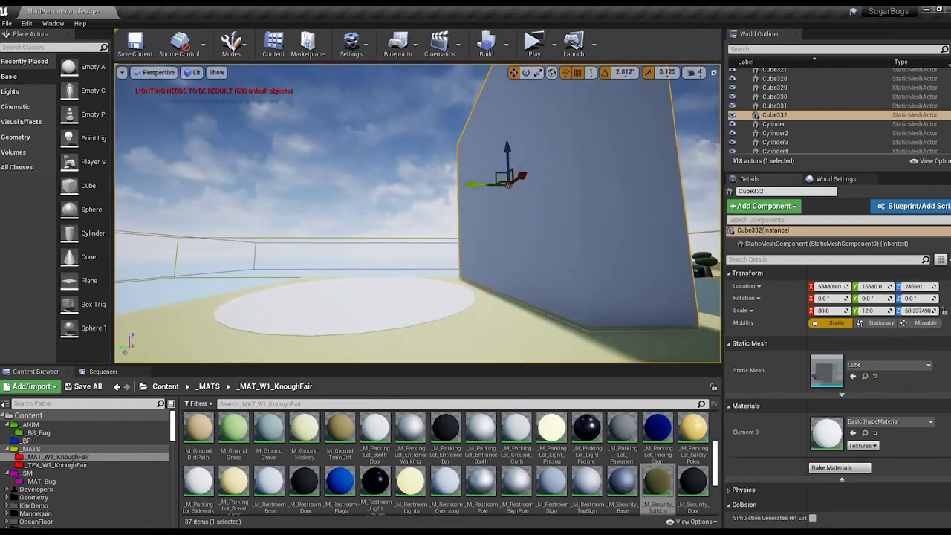
key(End)
drag(438, 225, 550, 225)
right_drag(550, 225, 550, 226)
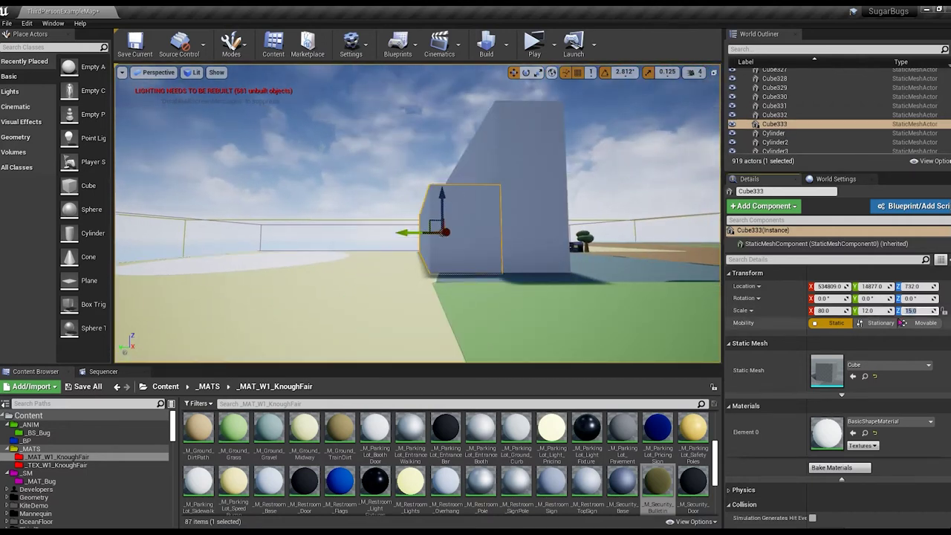
alt+drag(415, 226, 375, 230)
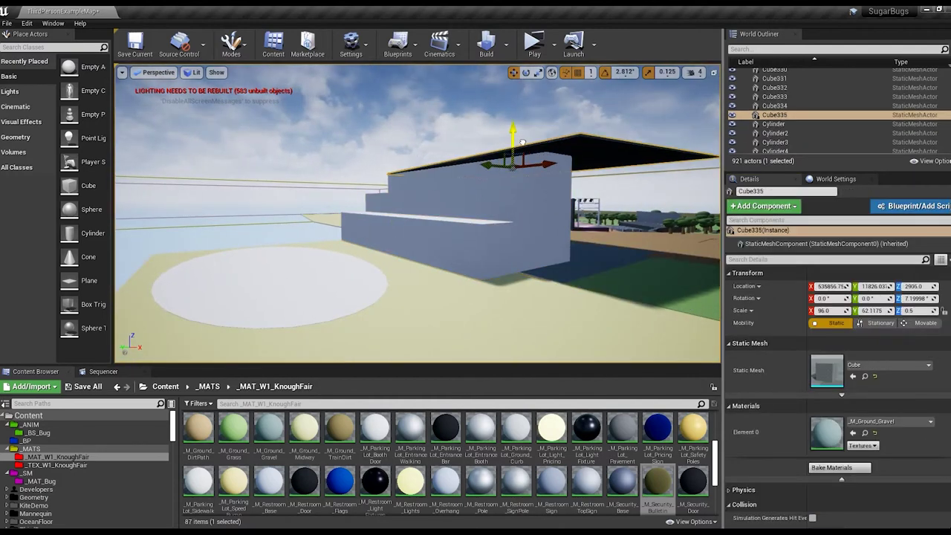
- Check the blocks from both side orthographic views, then begin widening the roof slab Cube335
click(156, 72)
click(157, 126)
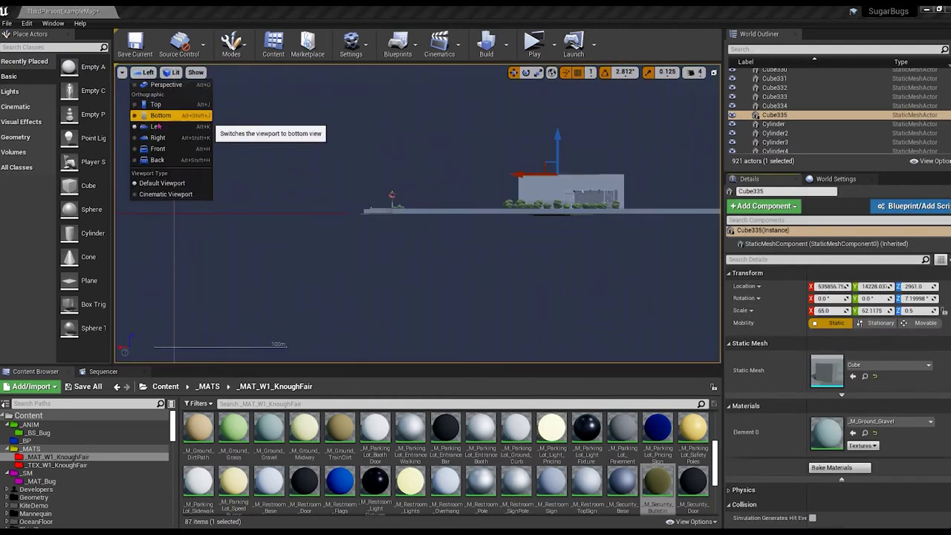
click(158, 137)
scroll(375, 244, up, 5)
click(149, 72)
click(158, 84)
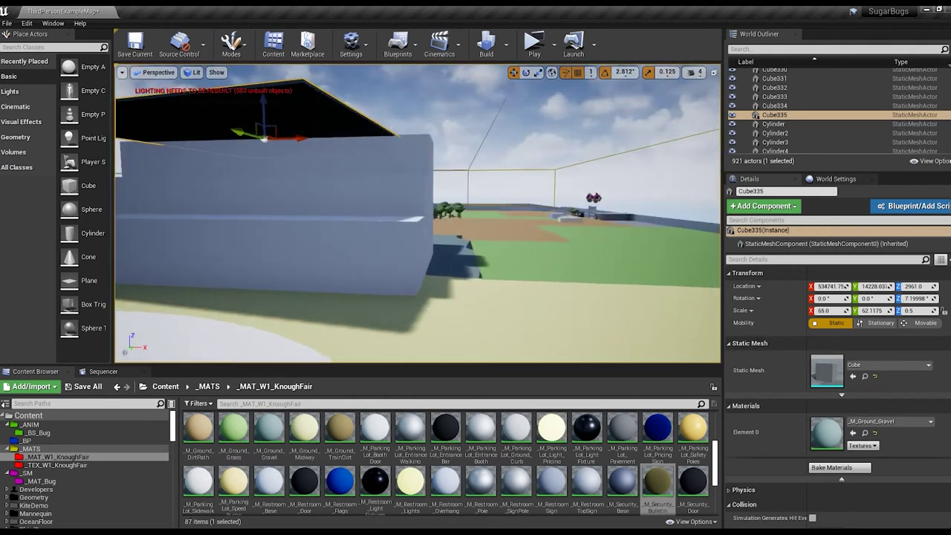
click(829, 311)
right_drag(391, 154, 391, 154)
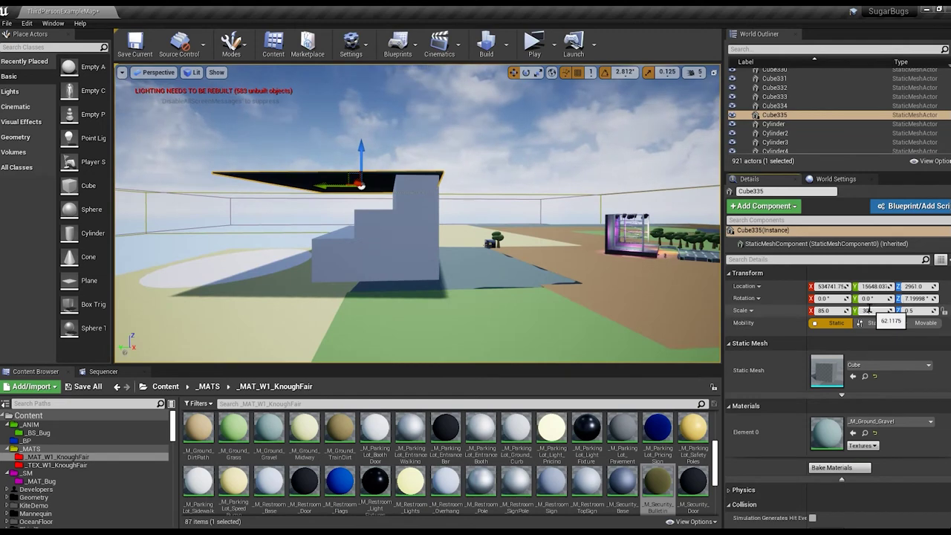
- Name the grandstand roof's new material M_Horses_SeatingRoof
right_drag(440, 270, 441, 270)
scroll(357, 486, up, 3)
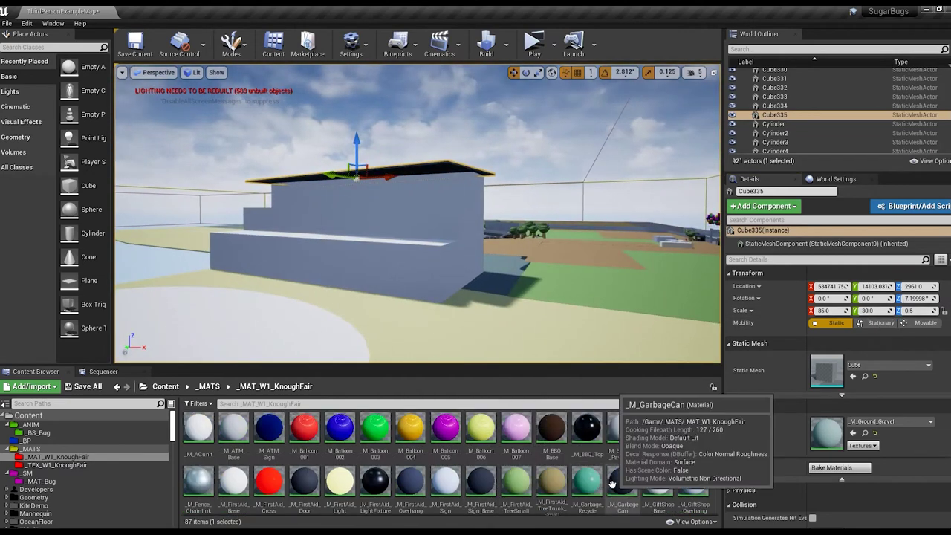
text(_M_Horse)
key(Return)
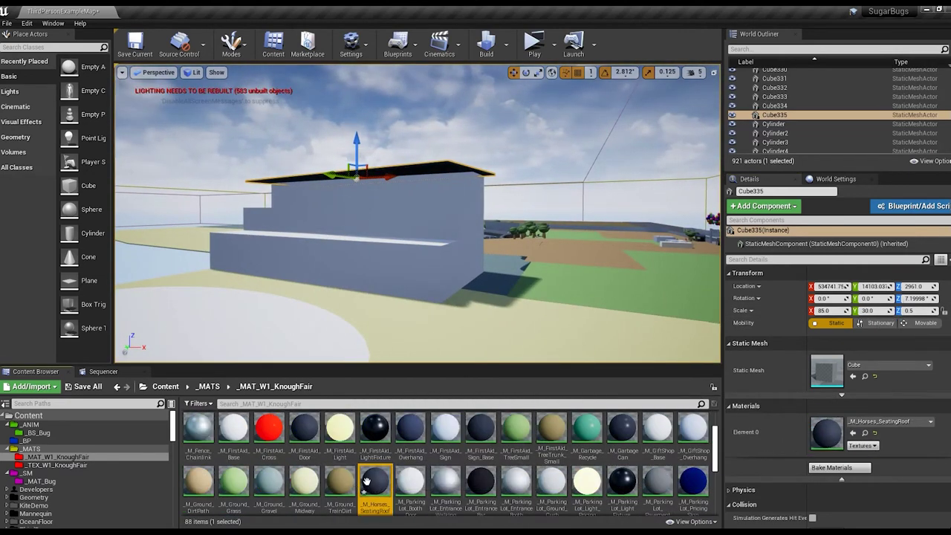
- Create M_Horses_Seating_Structure, apply it to the stair blocks, and select the brown ellipse
key(ctrl+w)
text(_M_Horses_Seating_Structure)
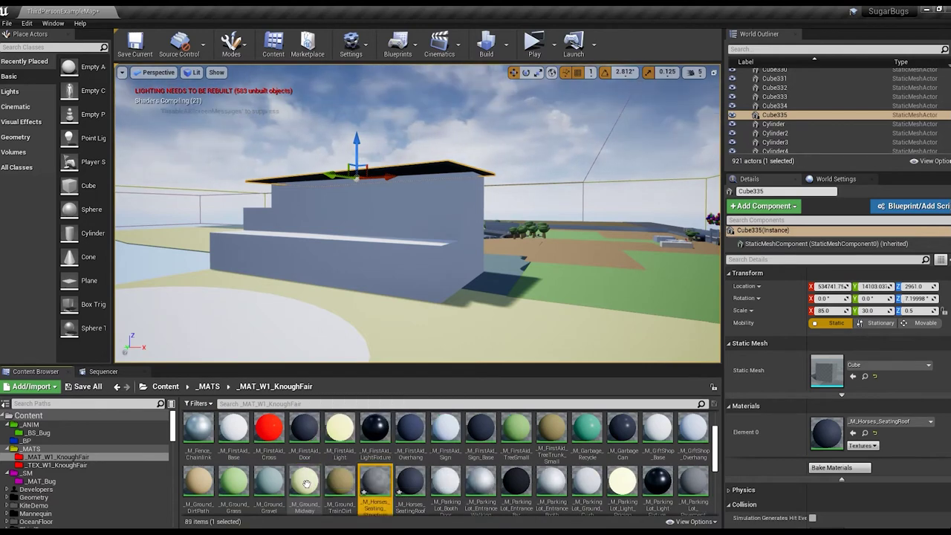
drag(411, 483, 654, 439)
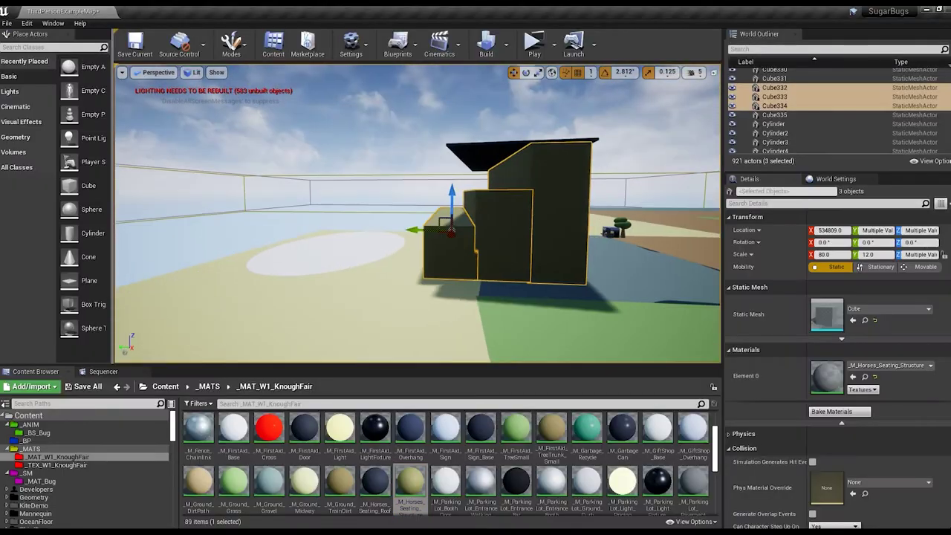
click(381, 208)
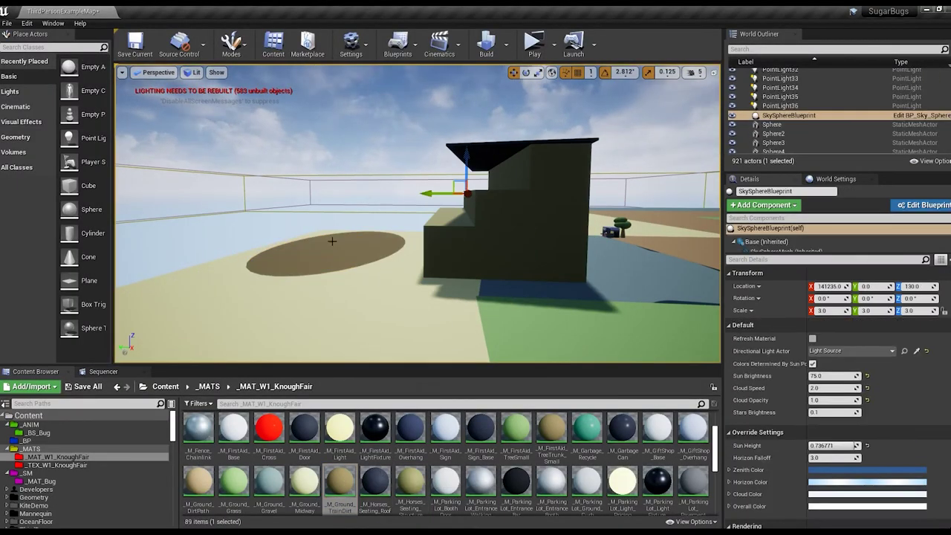
click(327, 252)
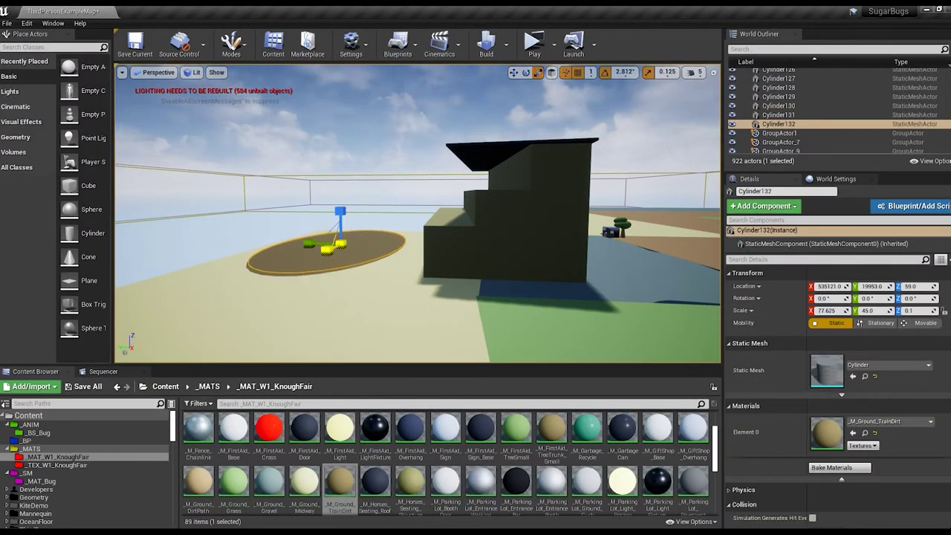
- Stretch the brown ellipse wider along Y in top view and check it from the side
key(f)
key(alt+j)
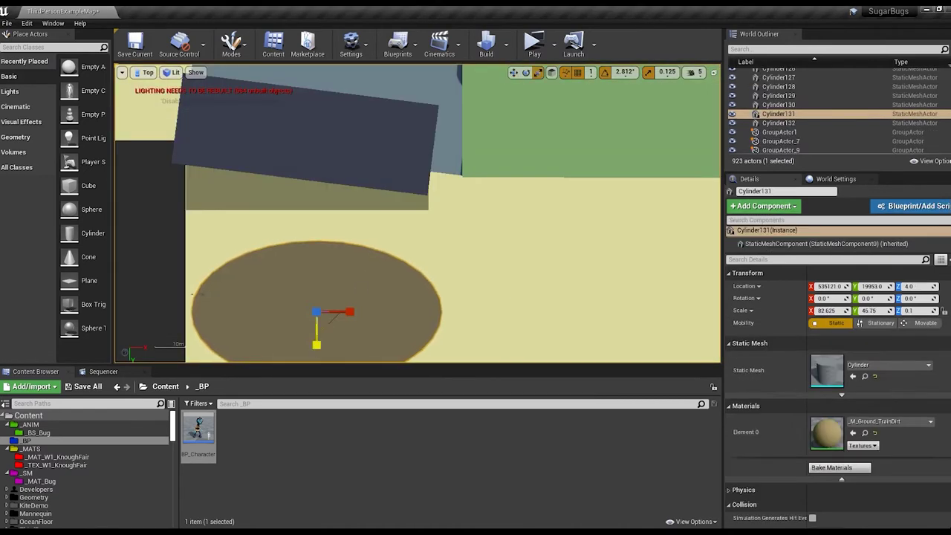
drag(316, 344, 377, 151)
click(146, 72)
click(238, 124)
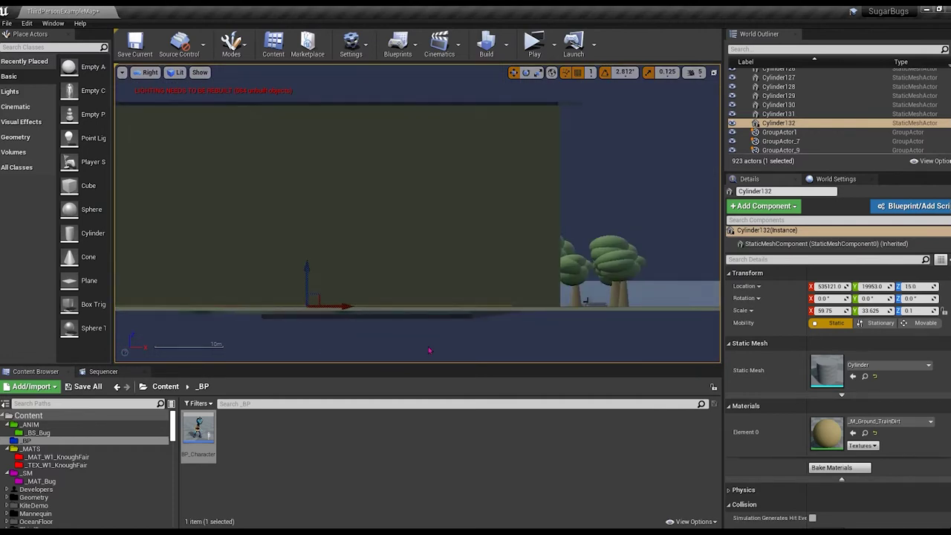
click(146, 72)
click(149, 83)
- Make the Horses_Track_Sand material's base colour a paler sand tone
click(58, 458)
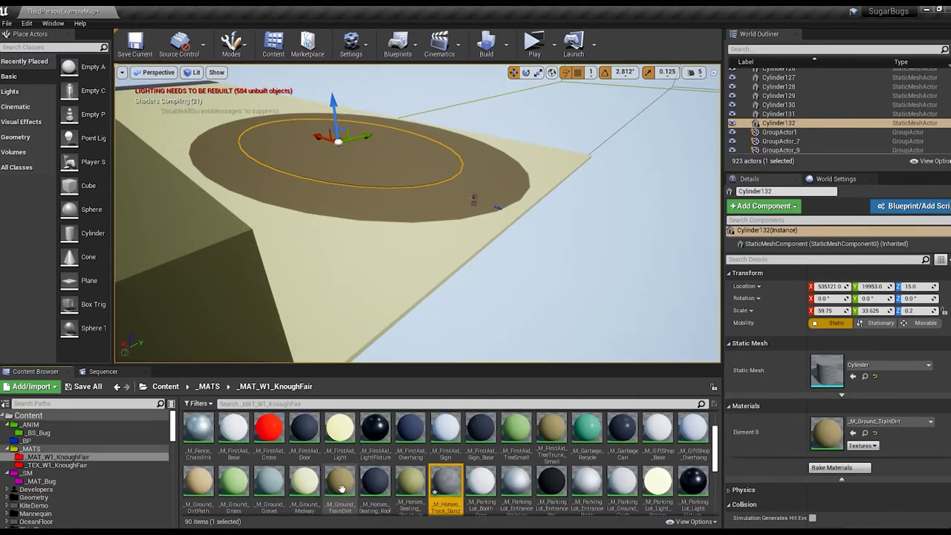
double_click(446, 484)
double_click(276, 181)
drag(413, 297, 420, 282)
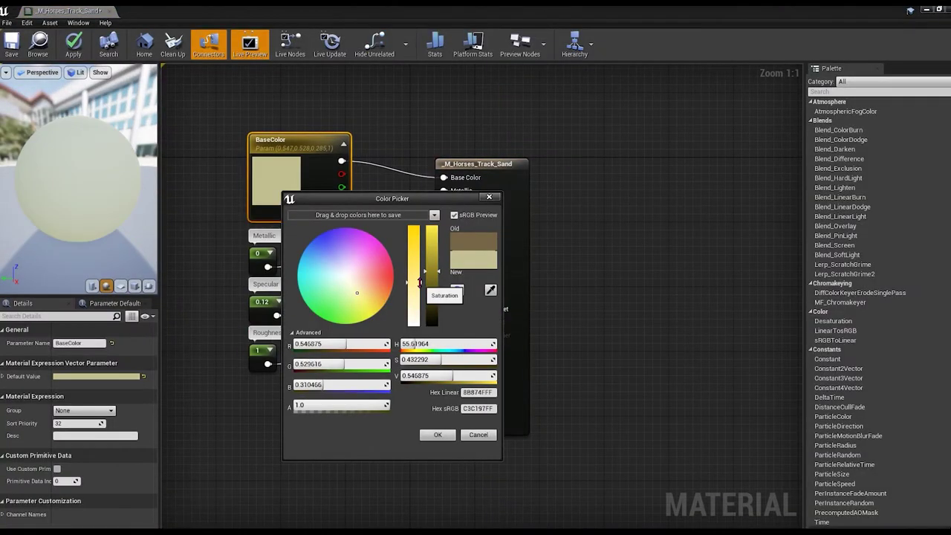
click(438, 435)
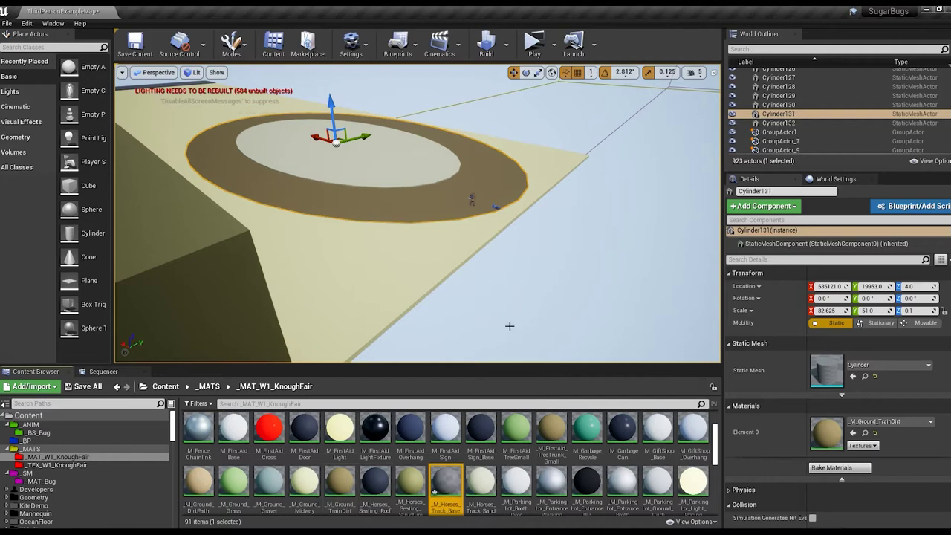
right_drag(527, 304, 527, 283)
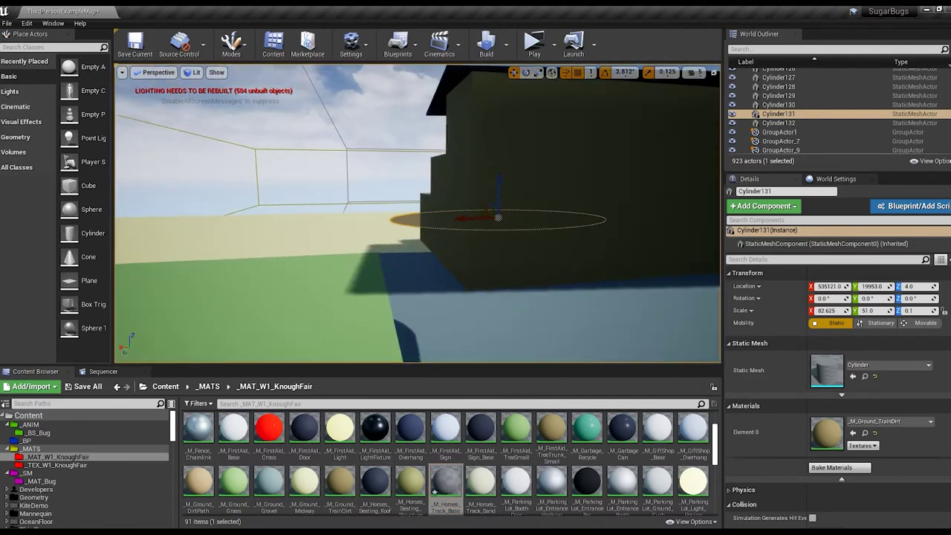
- Place a new cube on the ground beside the grandstand as the barn block
right_drag(527, 282, 117, 205)
drag(69, 186, 434, 244)
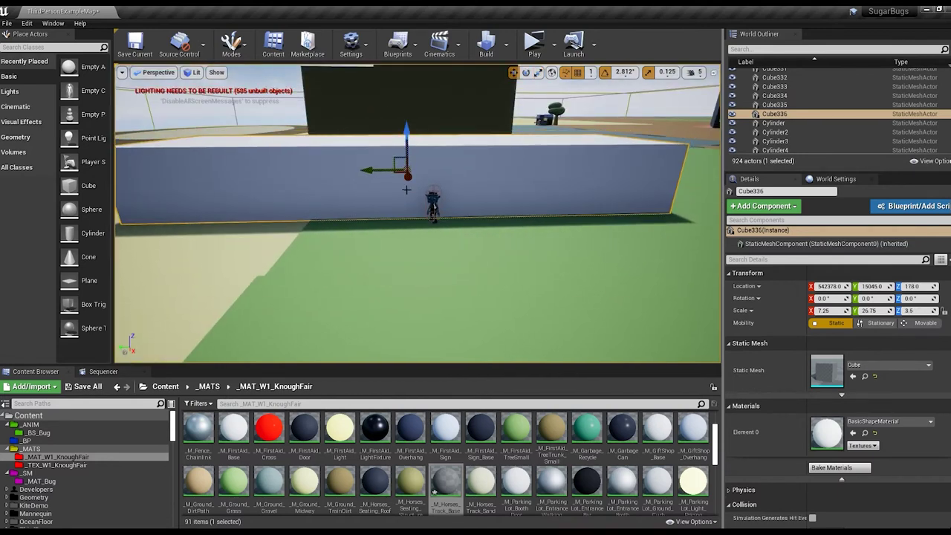
mouse_move(407, 189)
mouse_down()
mouse_move(459, 176)
mouse_move(454, 200)
mouse_move(383, 203)
mouse_move(465, 219)
mouse_up()
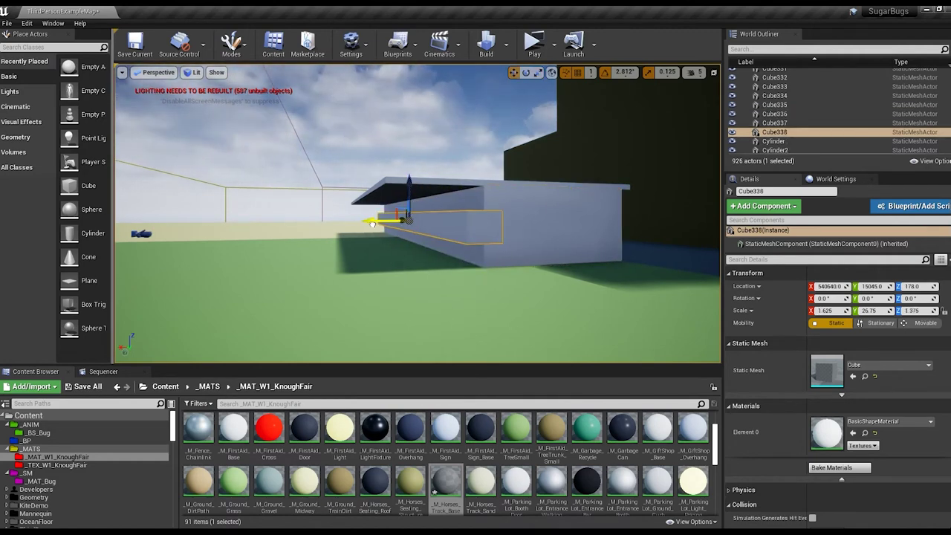
- Give the barn block and roof beam their materials with Metallic 0, then duplicate the barn pieces
click(411, 483)
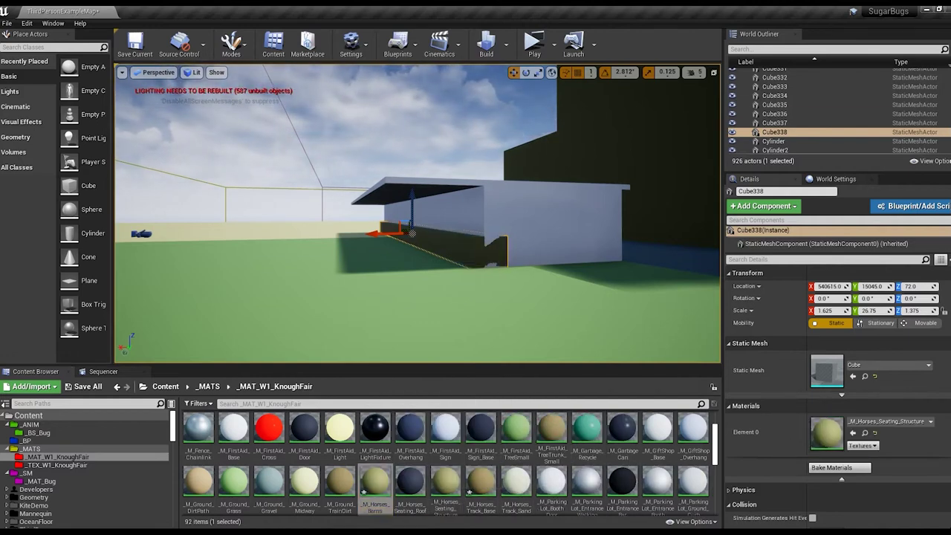
click(407, 484)
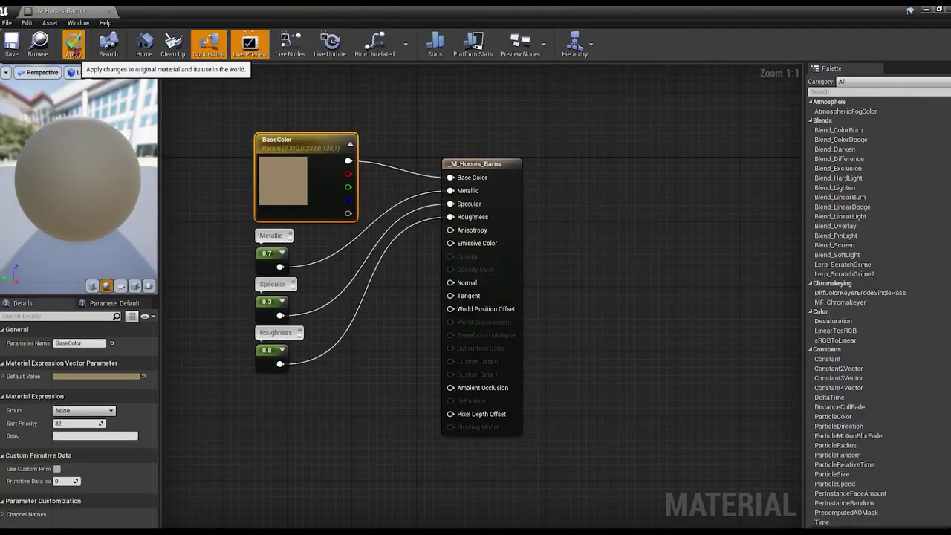
text(0.95)
key(Return)
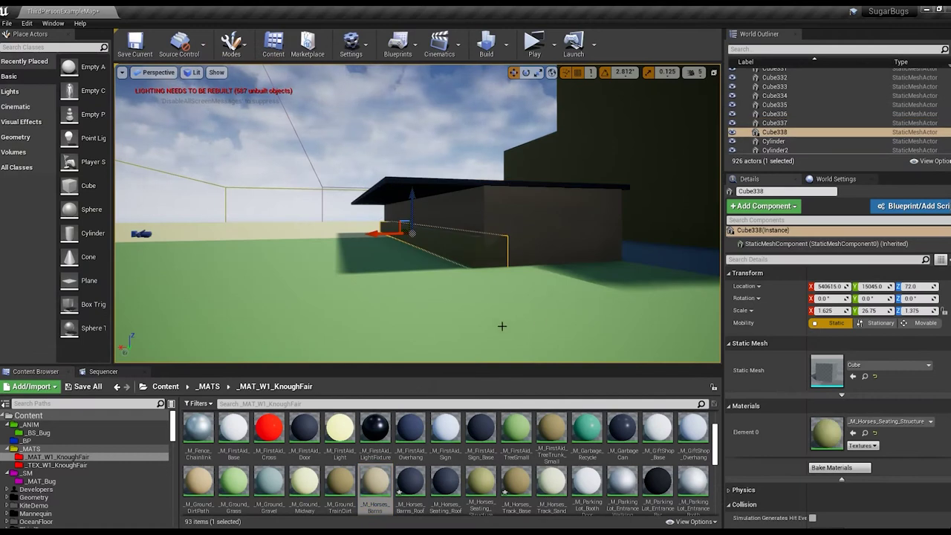
mouse_move(502, 327)
right_down()
mouse_move(476, 297)
mouse_move(281, 264)
right_up()
click(456, 267)
key(ctrl+v)
- Rotate the copied barn 180° and copy the barns leftward into a row of four
key(e)
click(159, 72)
click(221, 121)
right_drag(221, 122, 564, 323)
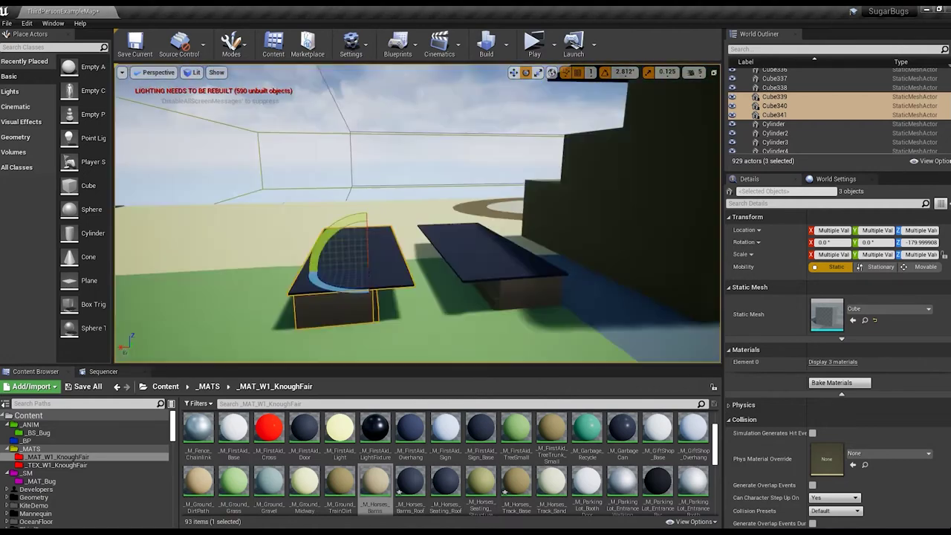
alt+drag(543, 276, 194, 247)
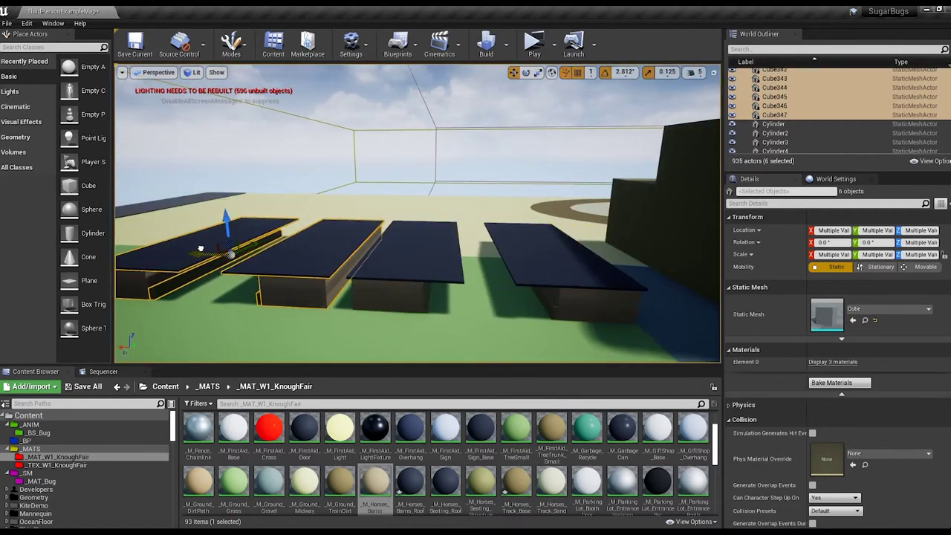
click(367, 302)
right_drag(367, 302, 412, 305)
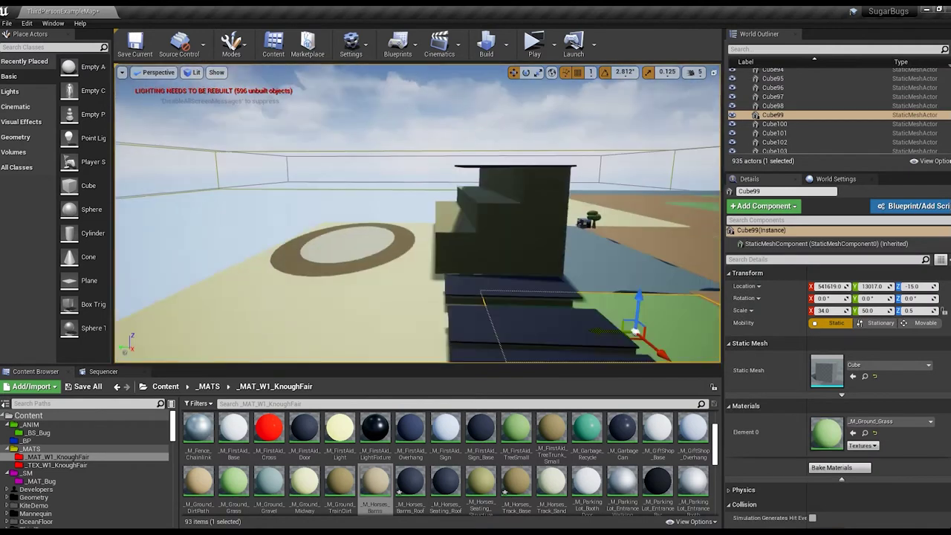
- Create the M_Horses_Track_Arena material and start darkening its base colour
key(ctrl+w)
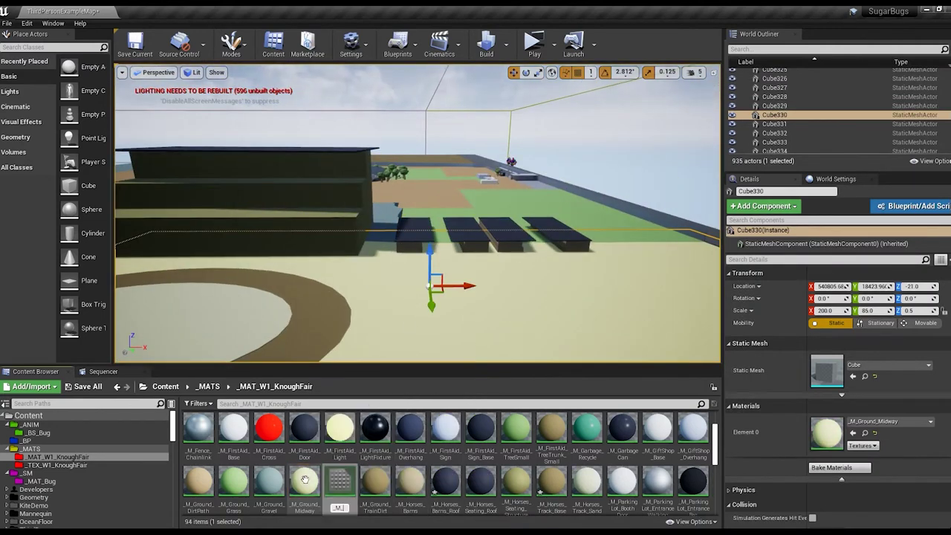
click(519, 508)
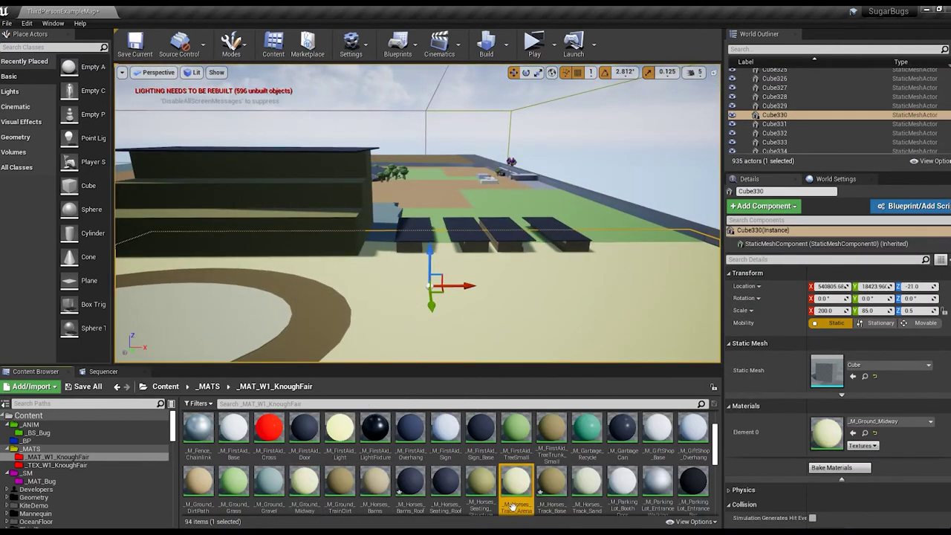
double_click(513, 506)
double_click(273, 181)
drag(428, 266, 428, 290)
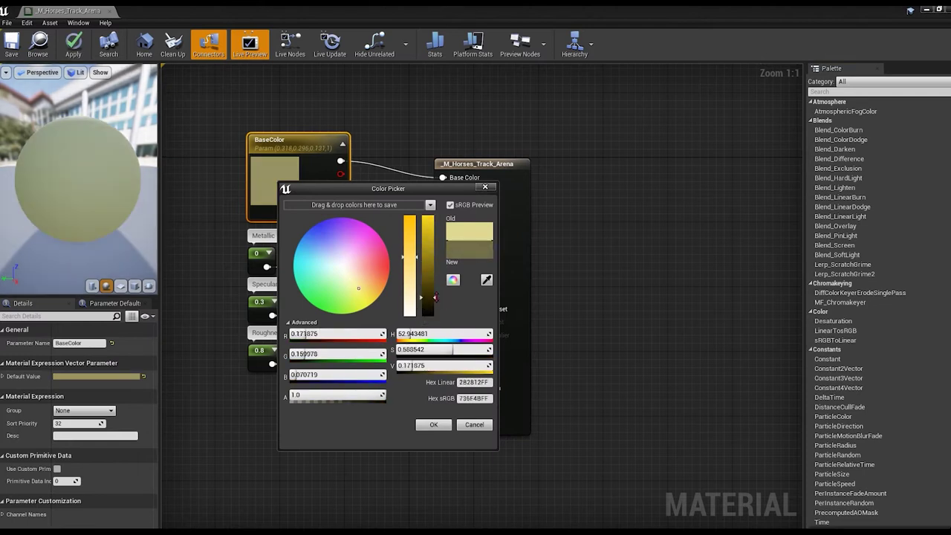
- Set the Horses_Track_Arena base colour to grass green and save the material
drag(359, 288, 339, 305)
click(433, 424)
click(264, 357)
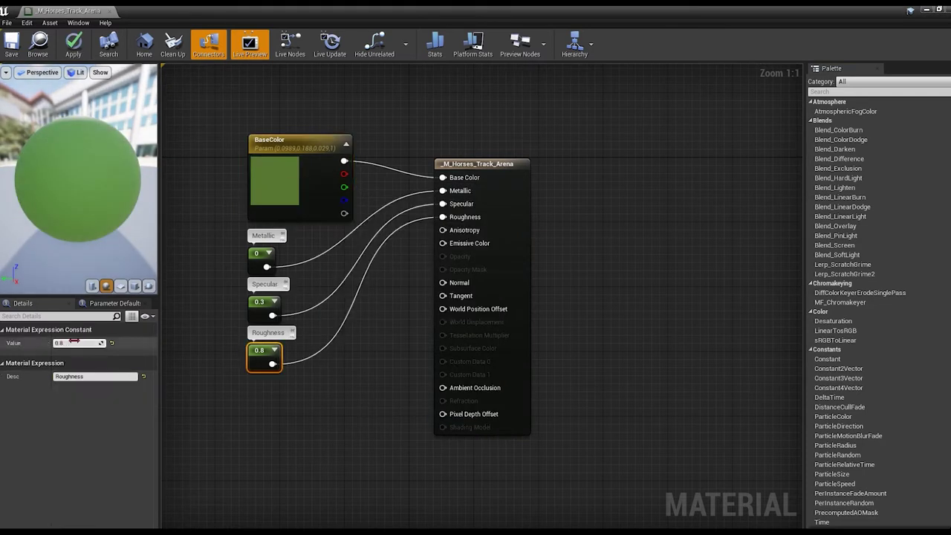
click(10, 45)
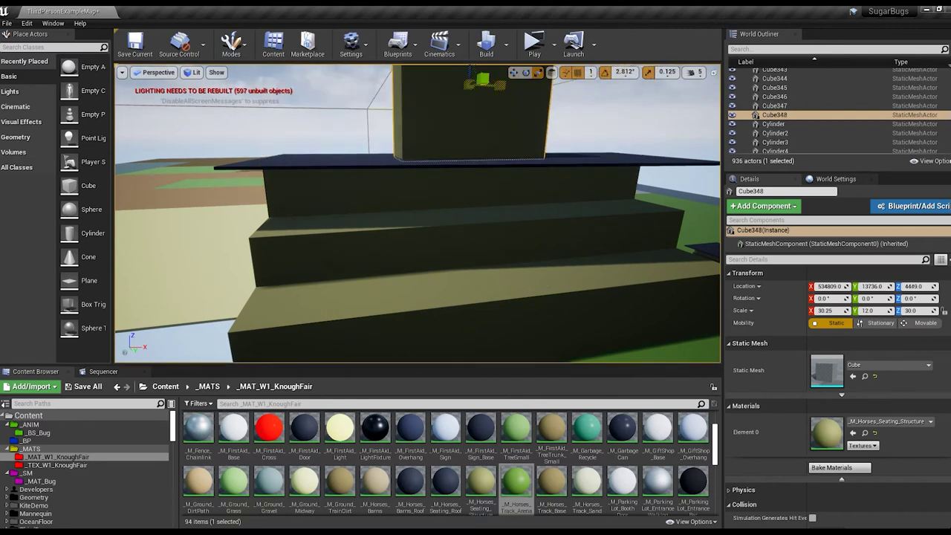
- Copy the two upper grandstand cubes twice and slide the dark roof slabs over both towers
key(f)
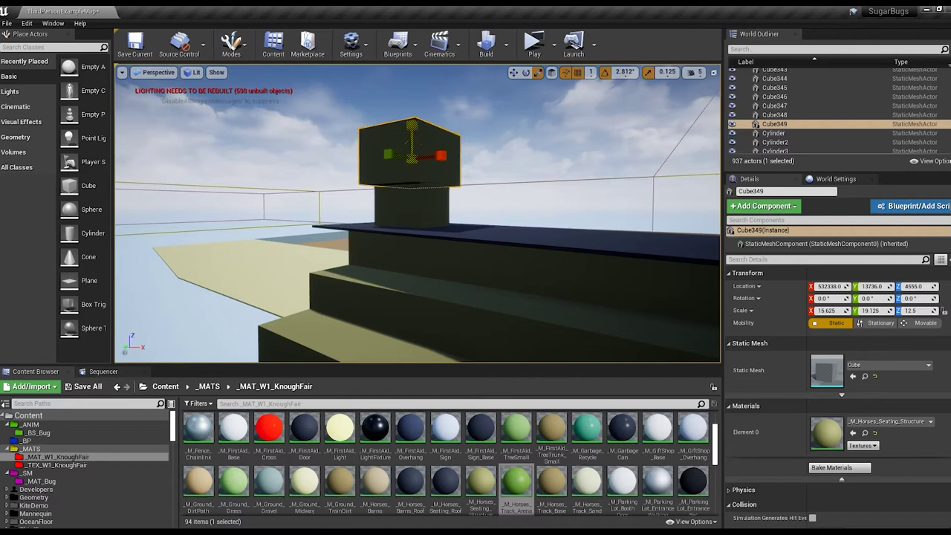
right_drag(413, 114, 357, 193)
click(371, 185)
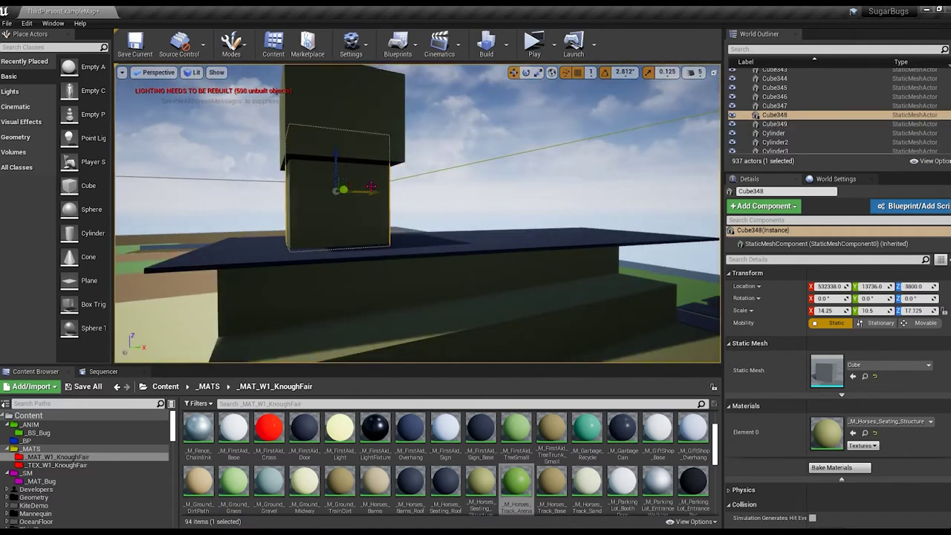
ctrl+click(338, 219)
alt+drag(357, 161, 442, 221)
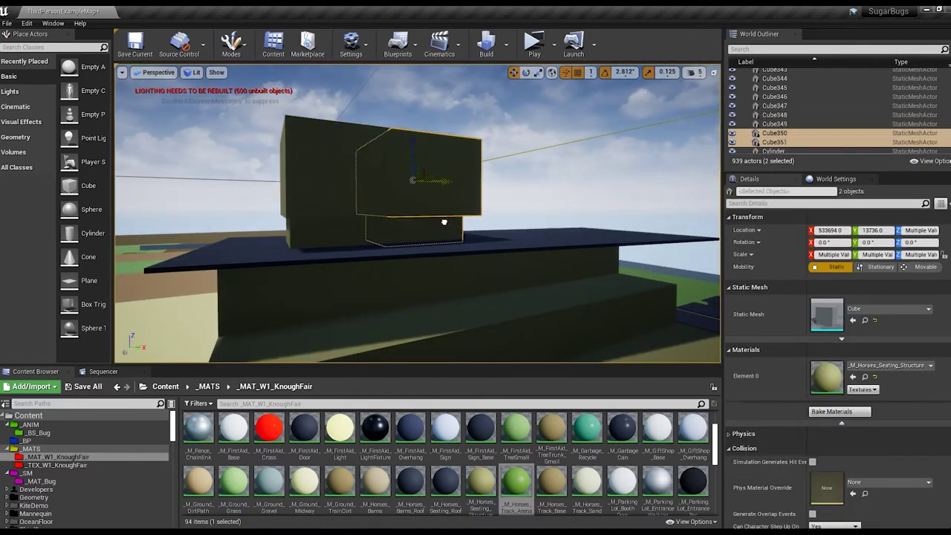
right_drag(441, 221, 356, 186)
alt+drag(271, 207, 312, 186)
right_drag(312, 186, 195, 135)
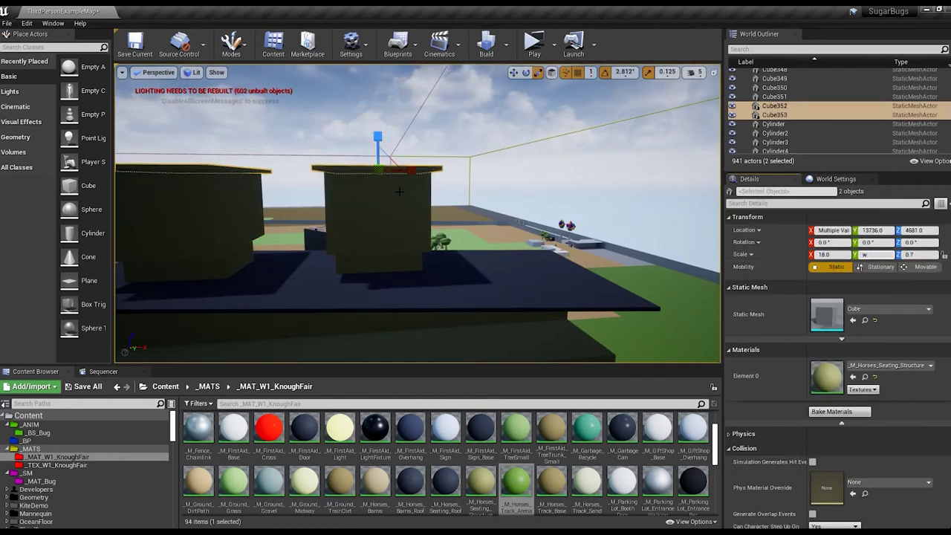
right_drag(400, 192, 341, 172)
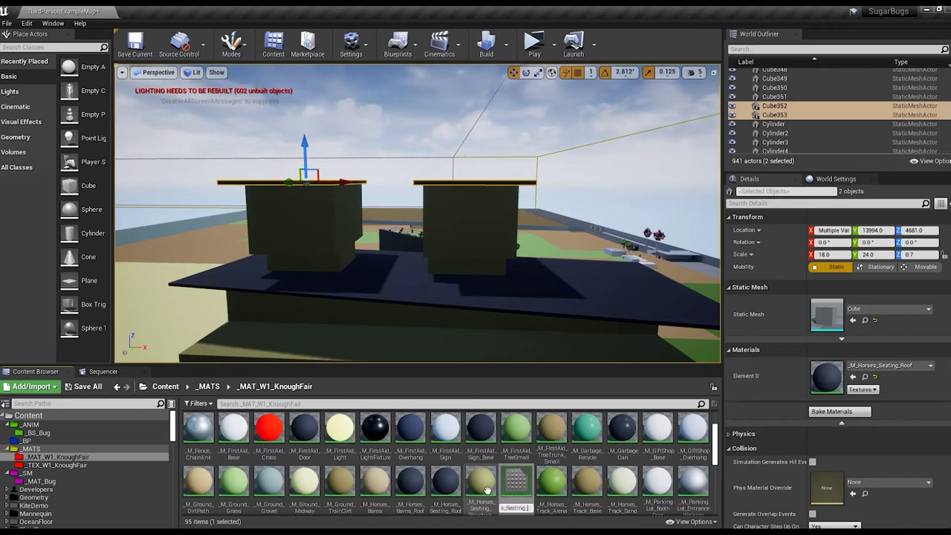
- Lighten the base colour of the _M_Horses_Seating_Skybox material
double_click(481, 483)
double_click(283, 190)
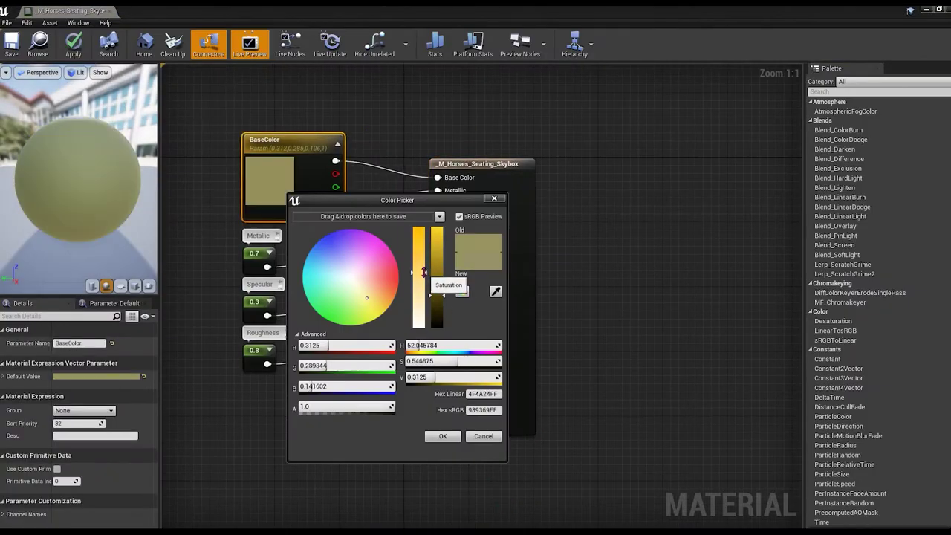
drag(424, 272, 424, 245)
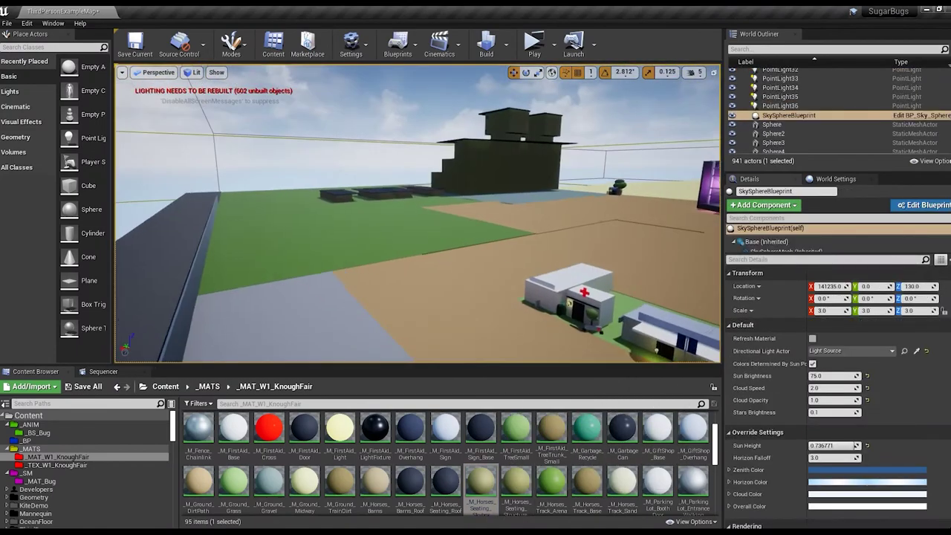
- Frame the fairground and start playing the level in a preview window
key(f)
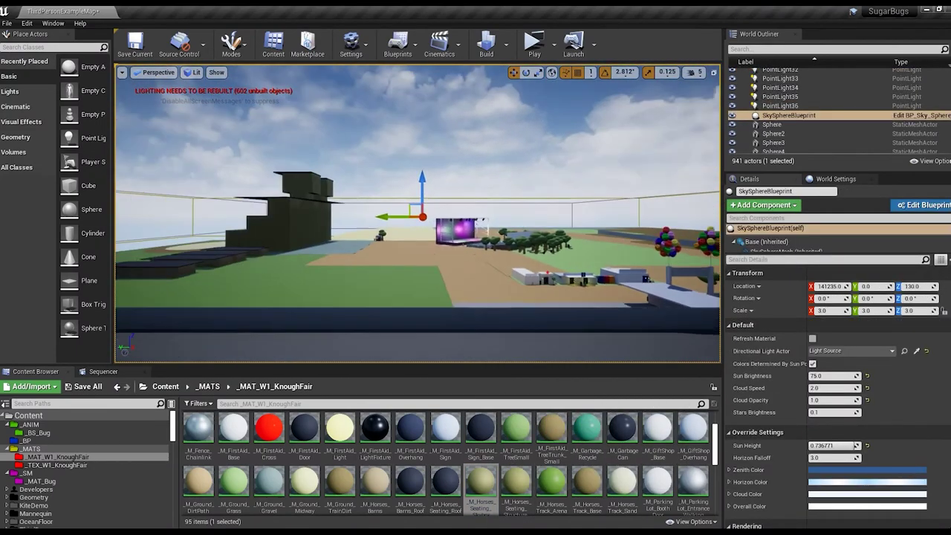
right_drag(418, 215, 401, 223)
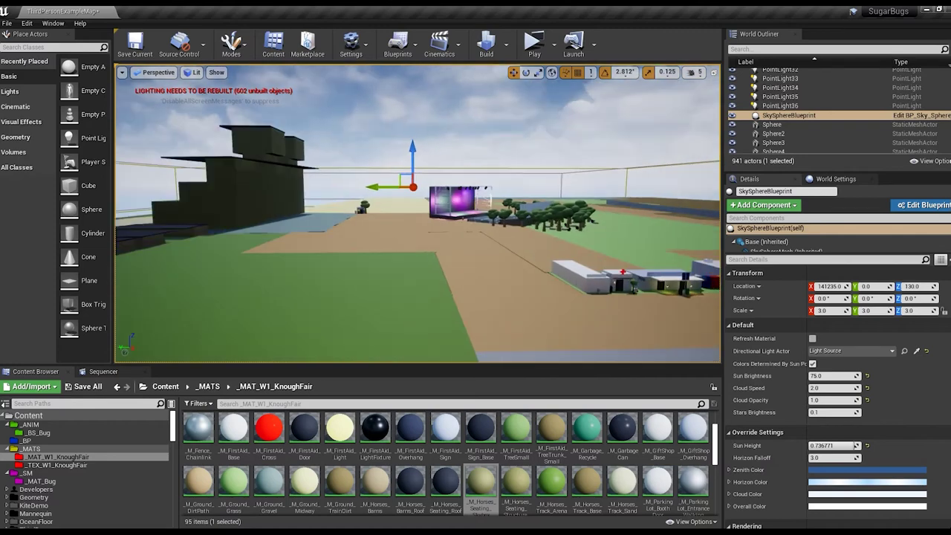
click(534, 44)
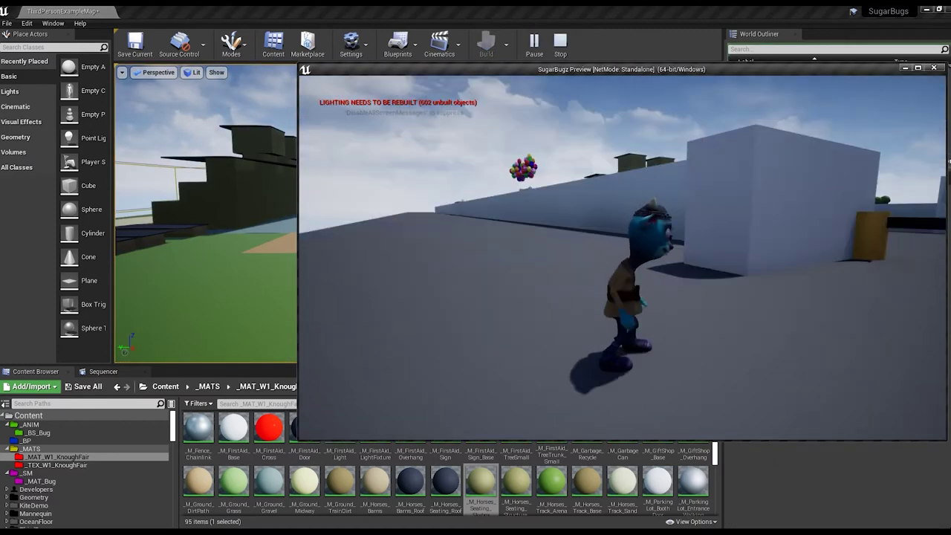
- Walk the character through the corridor and along the buildings, then stop the preview with Esc
key(w)
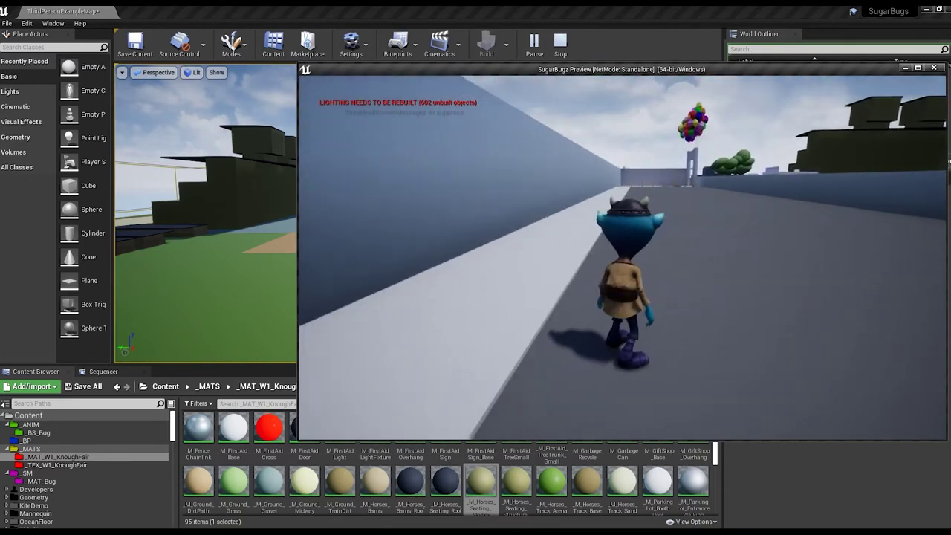
key(d)
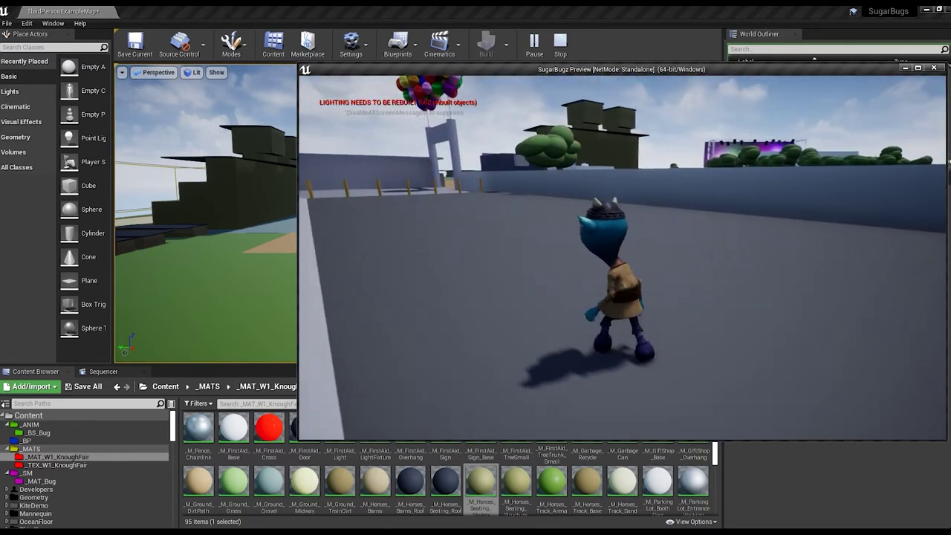
key(w)
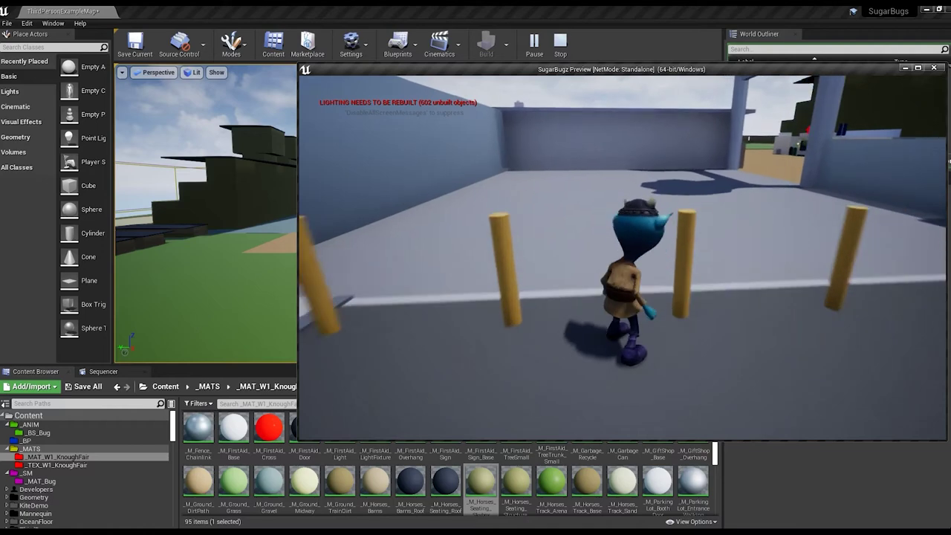
key(w)
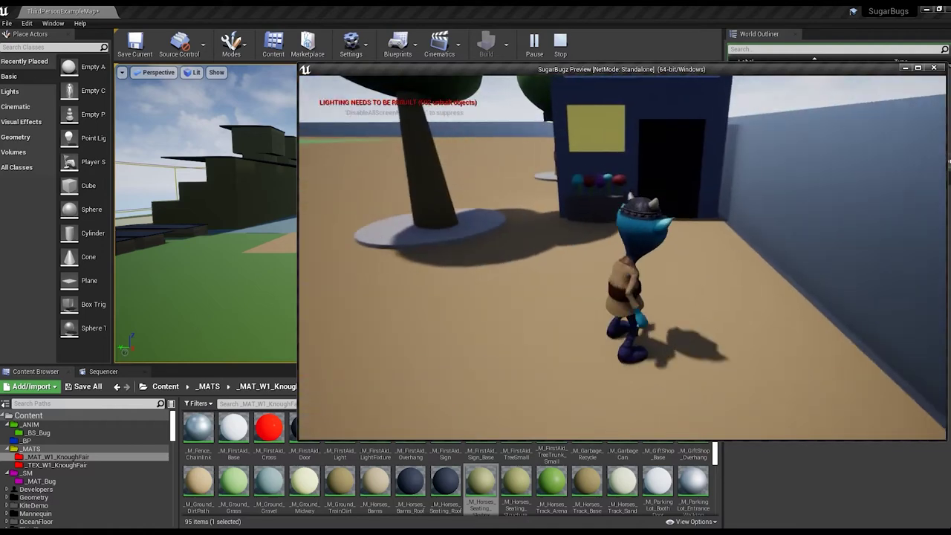
key(w)
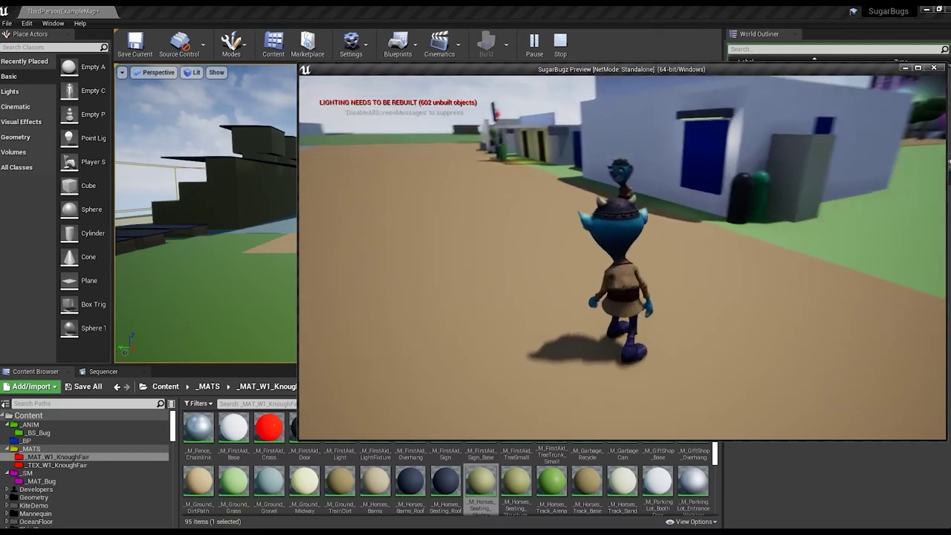
key(s)
key(w)
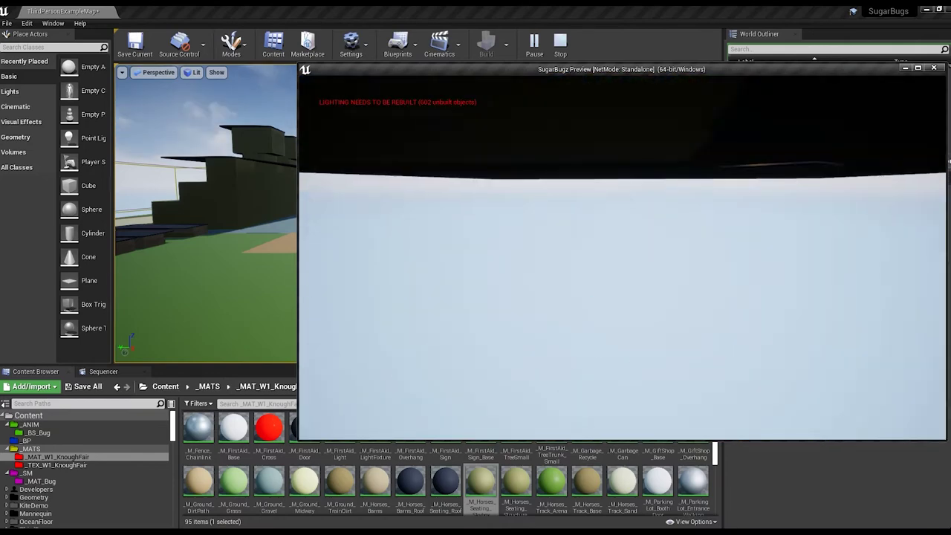
key(Escape)
right_drag(565, 250, 564, 250)
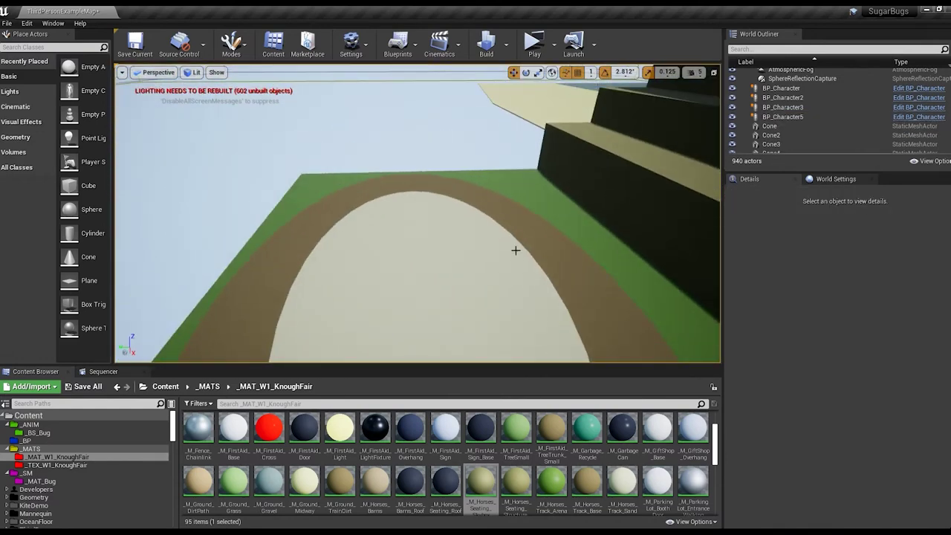
- Add a cube beside the oval track, scale it tall to Z 20, and Alt-drag a copy rotated -90°
drag(89, 185, 556, 270)
right_drag(417, 213, 417, 213)
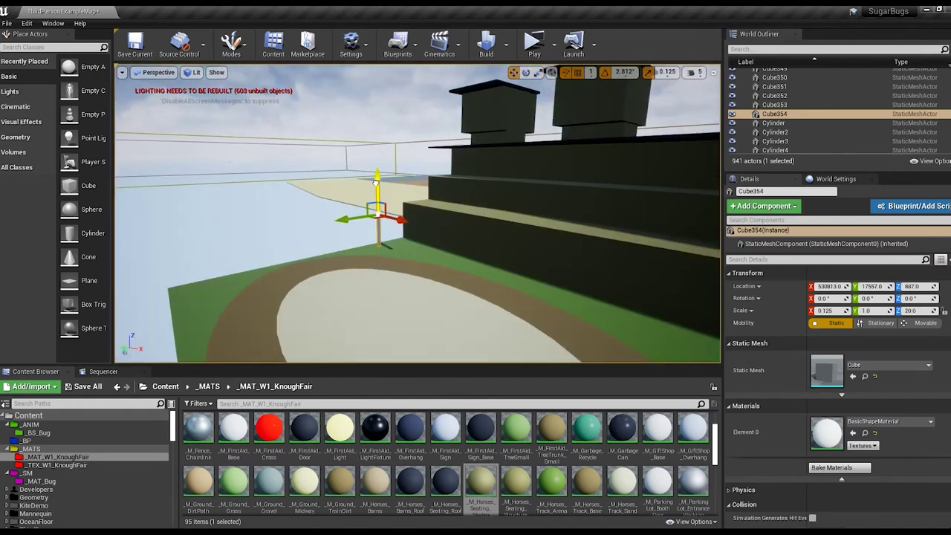
mouse_move(269, 232)
mouse_down()
mouse_move(353, 224)
mouse_move(246, 234)
mouse_up()
key(e)
drag(313, 223, 320, 186)
mouse_move(416, 223)
right_down()
mouse_move(520, 223)
mouse_move(503, 244)
right_up()
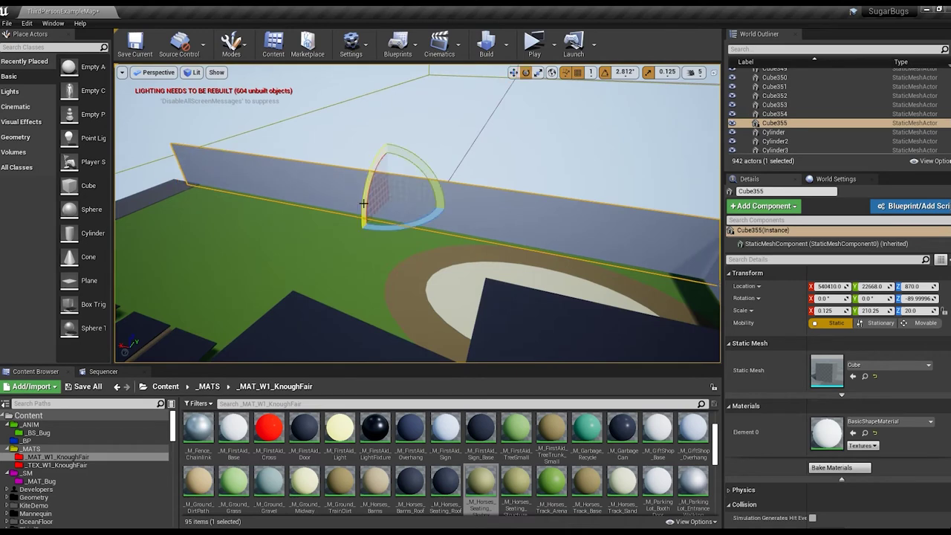
right_drag(503, 244, 503, 244)
- Shorten the chain-link fence strip along the track edge, then select the six dark slabs
key(r)
click(371, 320)
click(335, 235)
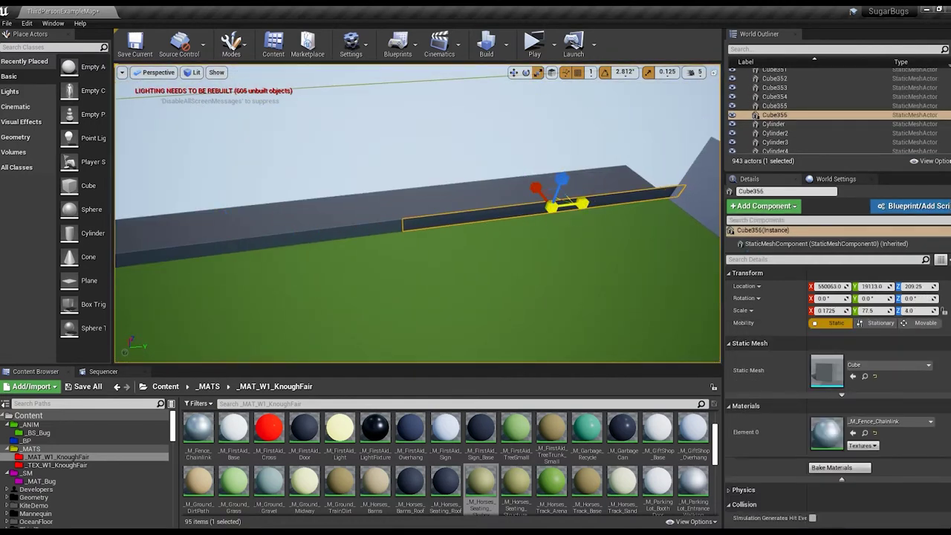
right_drag(366, 225, 366, 225)
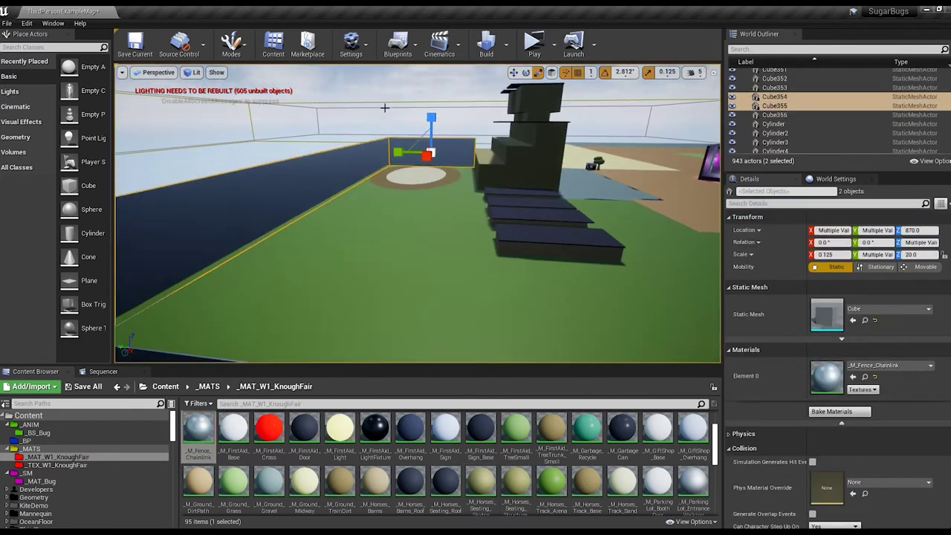
click(491, 318)
right_drag(492, 318, 491, 318)
- In Top view, Alt-drag the six dark slabs downward into a second row
key(alt+j)
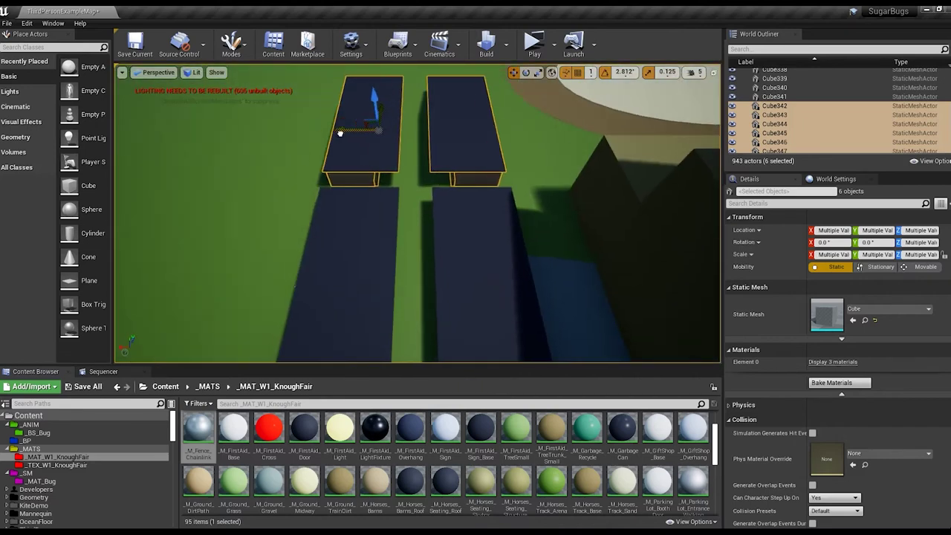
alt+drag(443, 213, 391, 325)
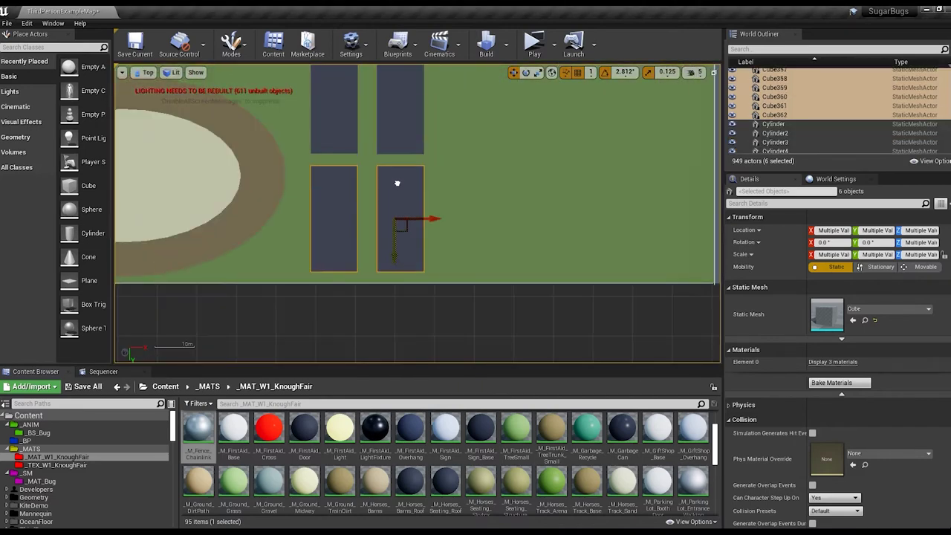
key(alt+g)
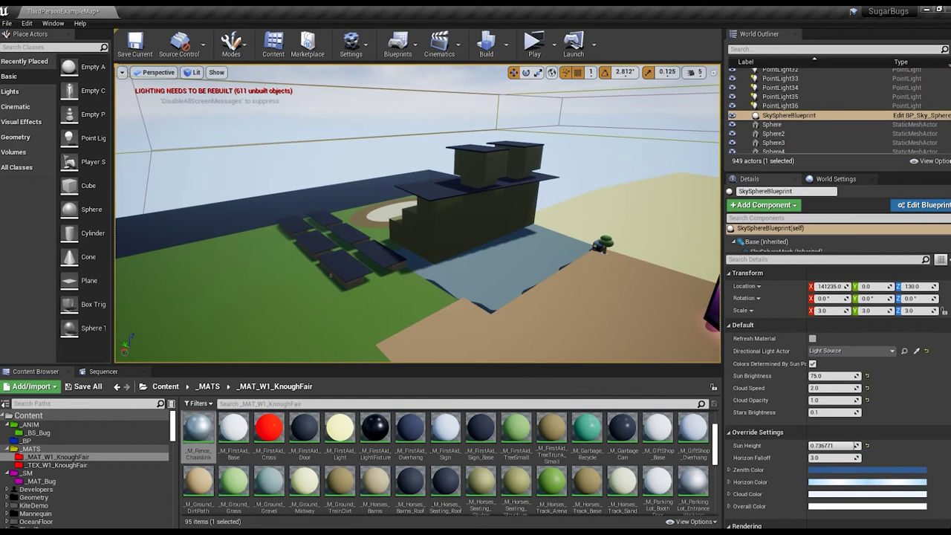
- Select the two ground patches beneath the slab rows, then the thin fence strip
click(443, 233)
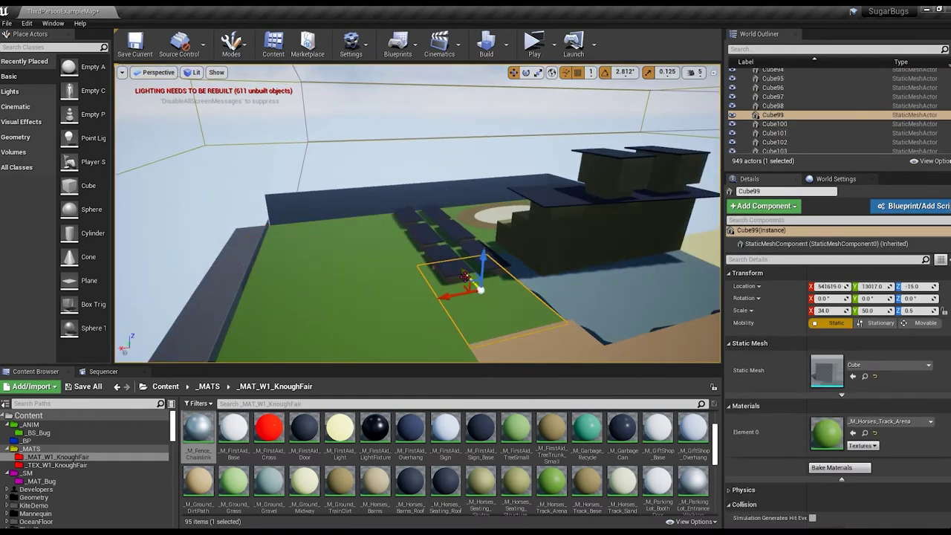
right_drag(551, 236, 551, 235)
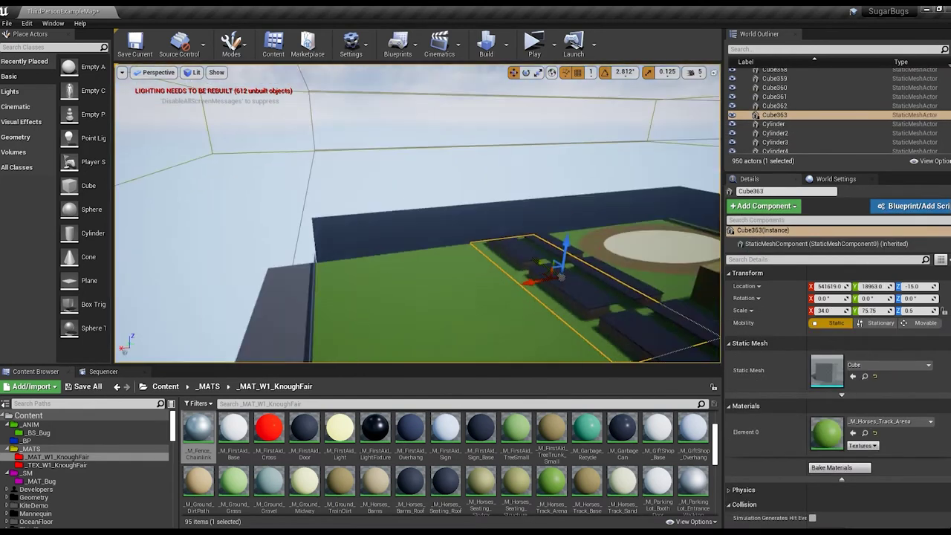
ctrl+click(551, 236)
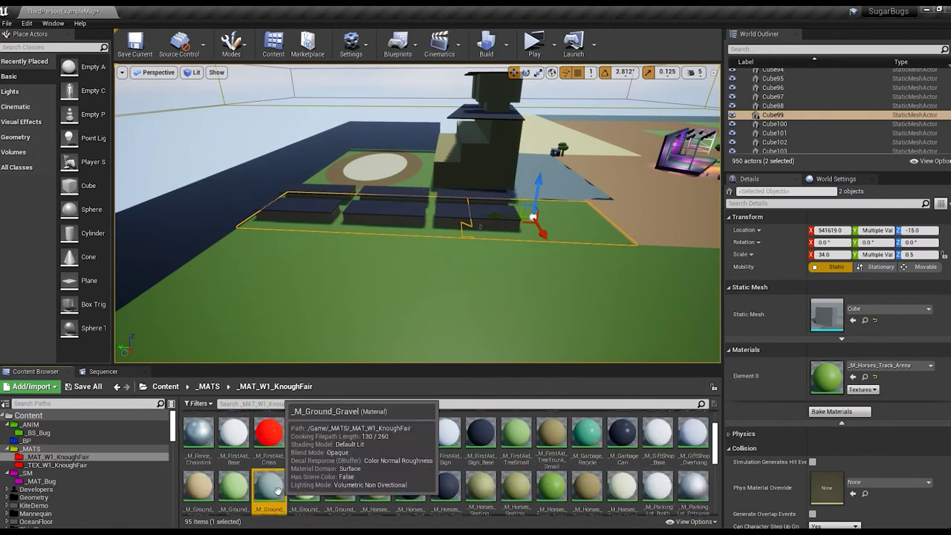
right_drag(443, 238, 443, 238)
click(443, 237)
key(ctrl+z)
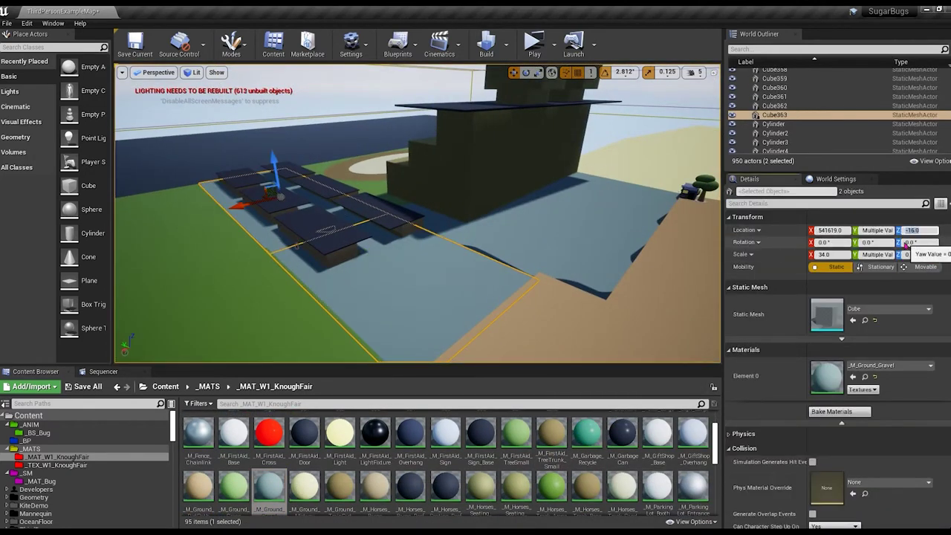
right_drag(358, 108, 395, 174)
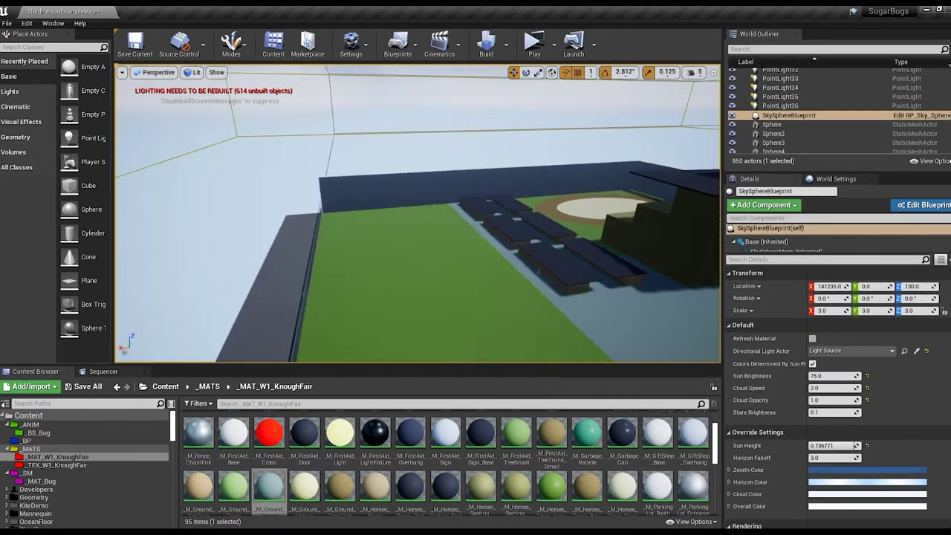
click(317, 221)
- Raise, widen and duplicate the wall block into two side-by-side shop blocks
ctrl+click(669, 188)
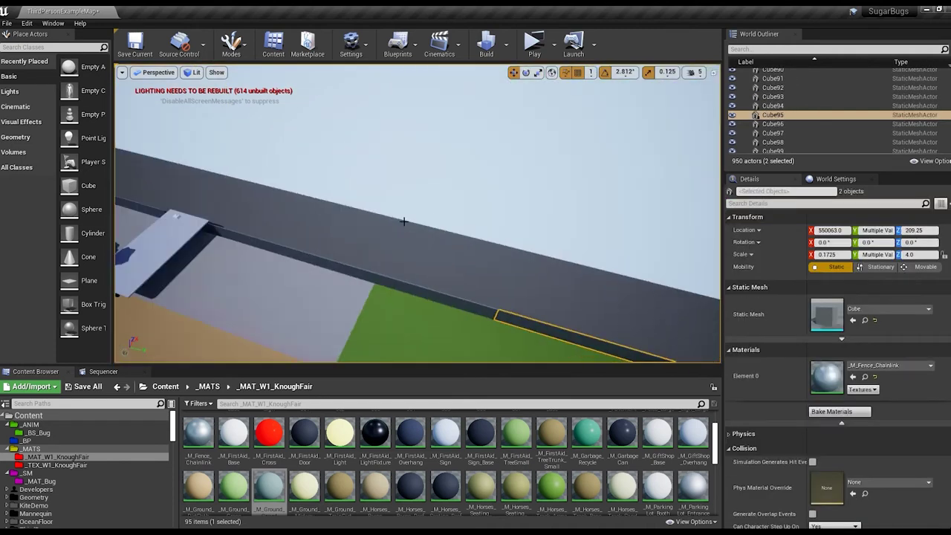
mouse_move(449, 255)
right_down()
mouse_move(449, 228)
mouse_move(475, 223)
mouse_move(558, 247)
mouse_move(490, 231)
mouse_move(370, 223)
mouse_move(442, 270)
right_up()
click(449, 227)
key(Escape)
click(558, 247)
key(ctrl+z)
alt+drag(442, 270, 618, 280)
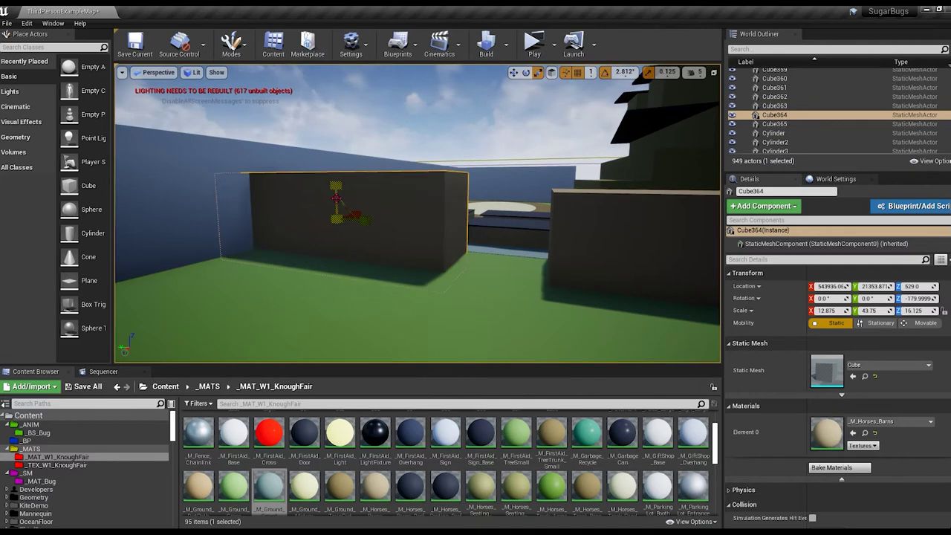
key(ctrl+z)
mouse_move(416, 223)
right_down()
mouse_move(557, 268)
mouse_move(480, 227)
mouse_move(414, 254)
right_up()
- Create a new material named _M_Shops_Antiques with Ctrl+W and open it for editing
click(376, 487)
key(ctrl+w)
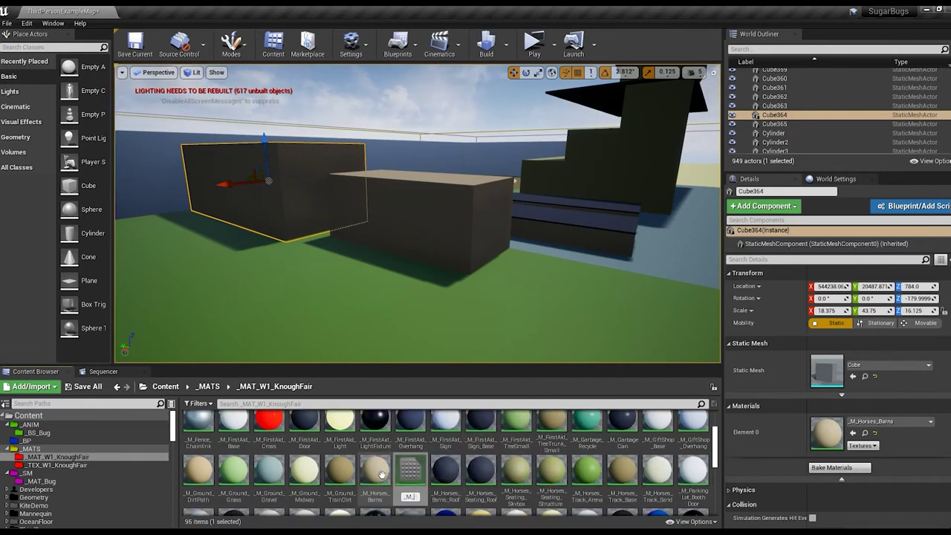
text(tiques)
key(Return)
double_click(233, 475)
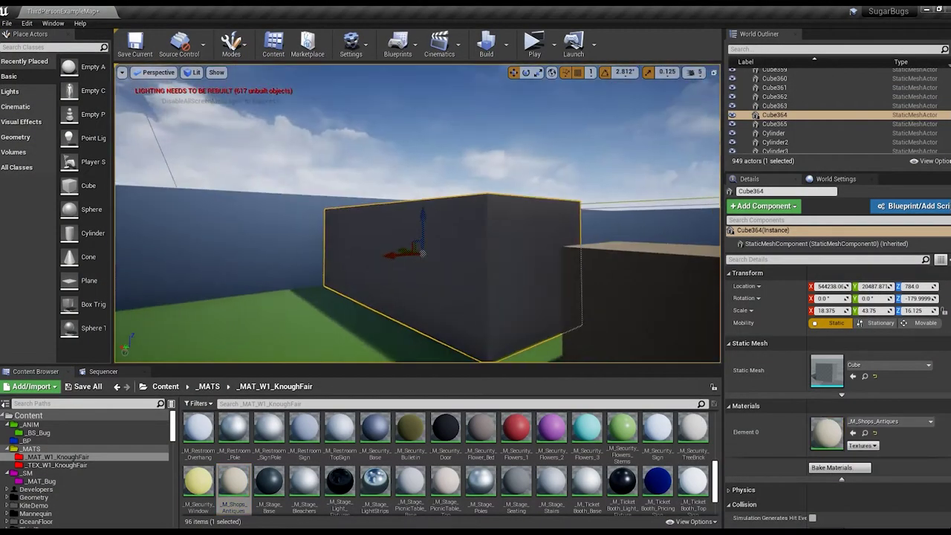
- Place a cube against the shop wall as an overhang plank and copy it down as a tall door panel
drag(82, 188, 329, 196)
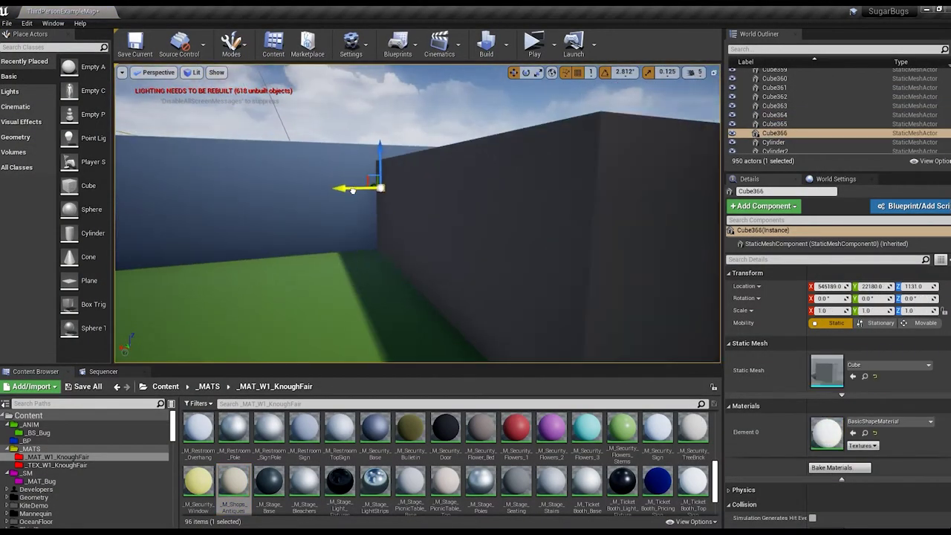
middle_drag(334, 198, 267, 195)
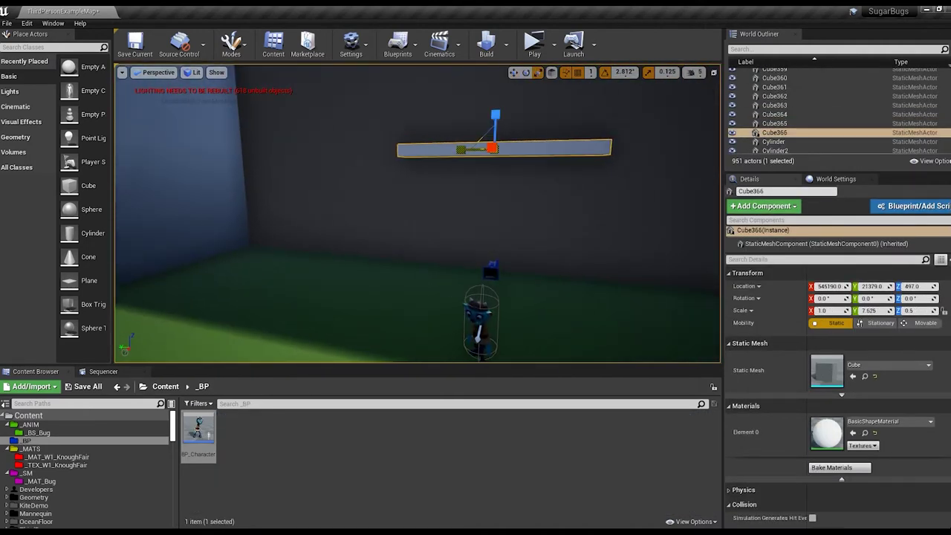
key(w)
mouse_move(496, 119)
alt+mouse_down()
mouse_move(495, 173)
mouse_move(493, 111)
alt+mouse_up()
key(r)
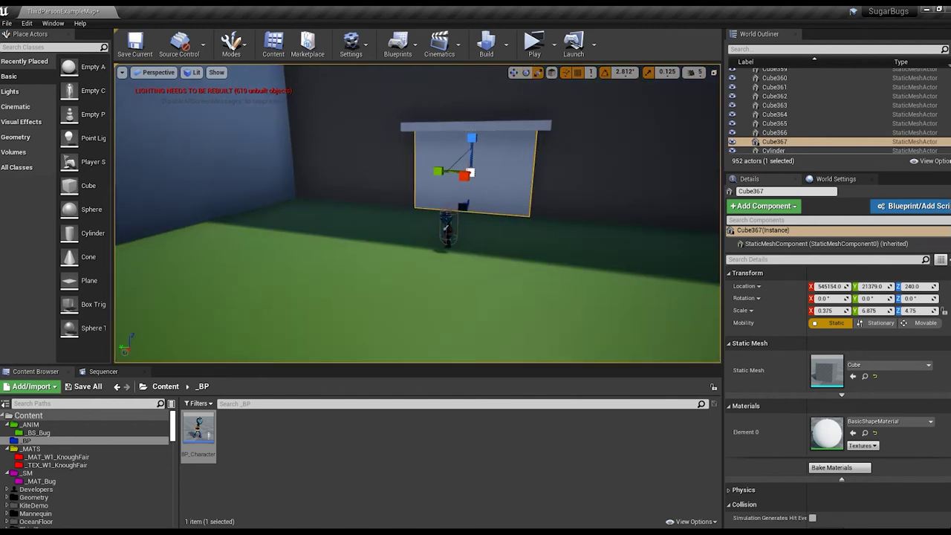
- Make _M_Shops_Antiques_Door dark reddish-brown with Metallic 0.3 and Roughness 0.65
click(58, 457)
scroll(510, 455, down, 3)
scroll(510, 455, down, 1)
scroll(510, 453, down, 1)
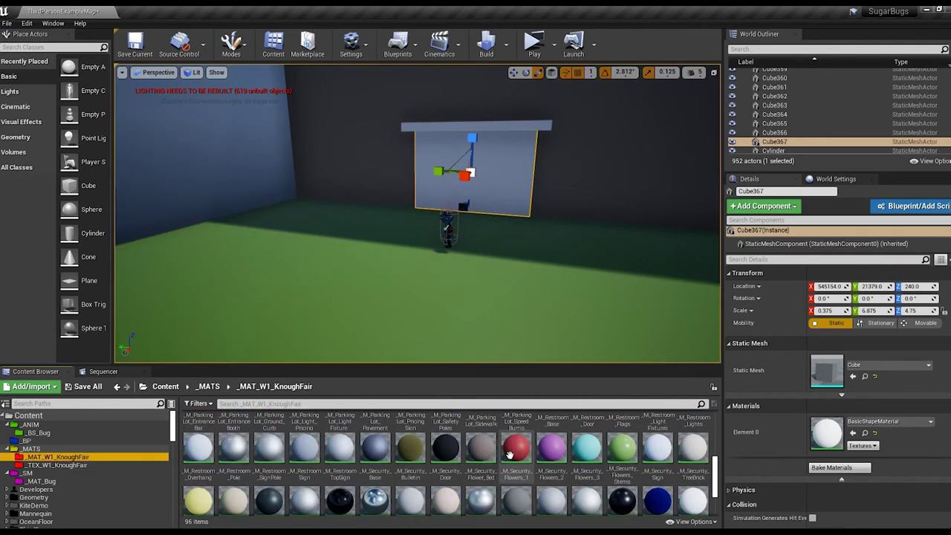
scroll(446, 453, down, 2)
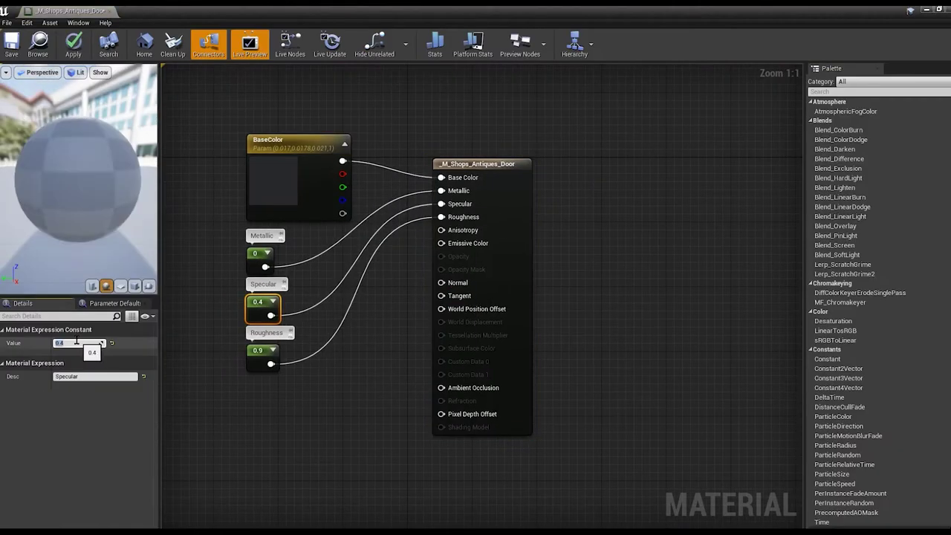
double_click(297, 179)
click(423, 428)
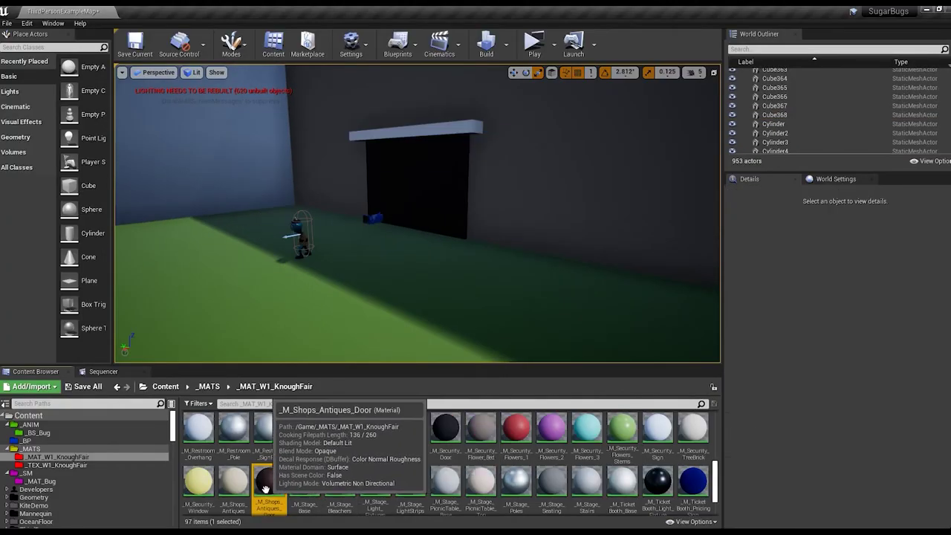
- Open _M_Shops_Antiques_Overhang in the Material Editor and edit its BaseColor
double_click(266, 488)
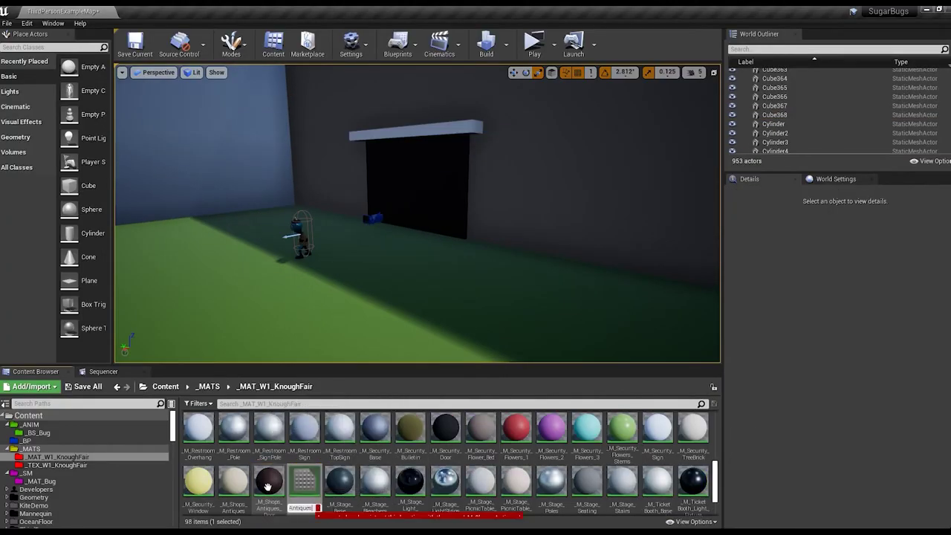
click(253, 346)
double_click(290, 148)
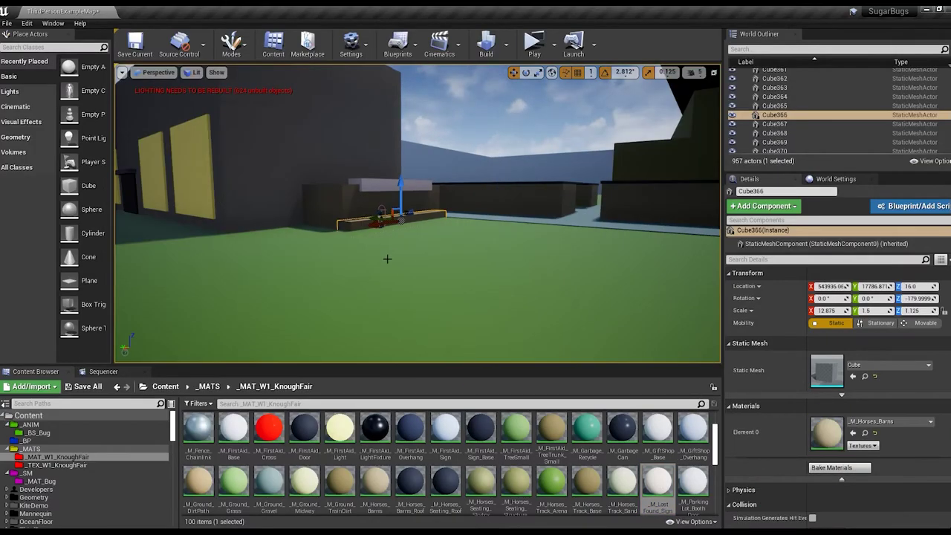
- Duplicate _M_Horses_Seating_Structure_Base as _M_Lost_Found_Base, then orbit to view the booth's coloured boxes
key(Return)
click(499, 302)
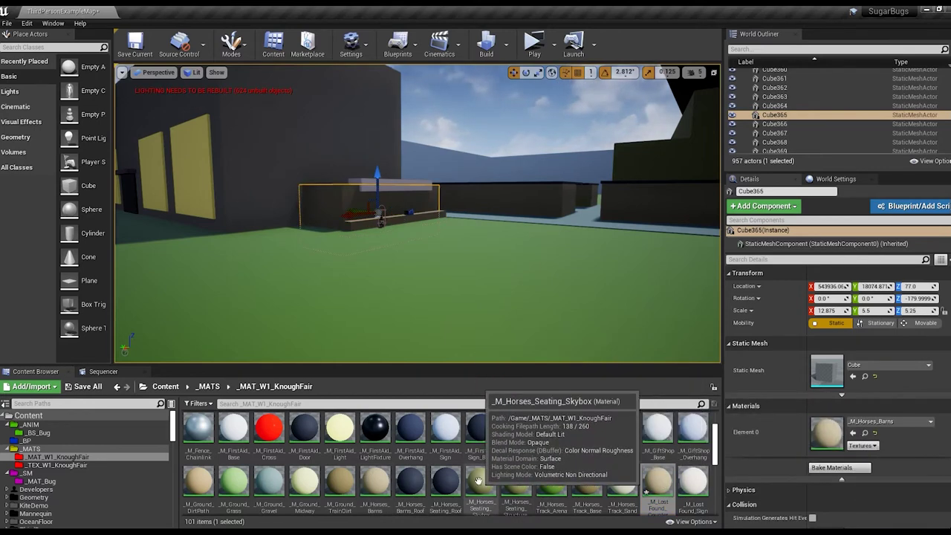
click(516, 484)
key(ctrl+w)
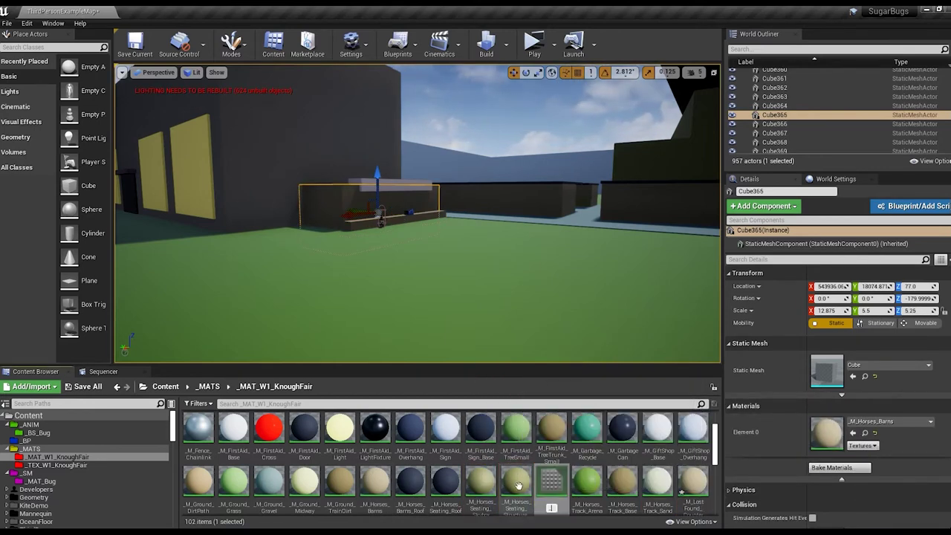
text(_M_LostF)
key(Return)
click(518, 318)
right_drag(518, 318, 518, 318)
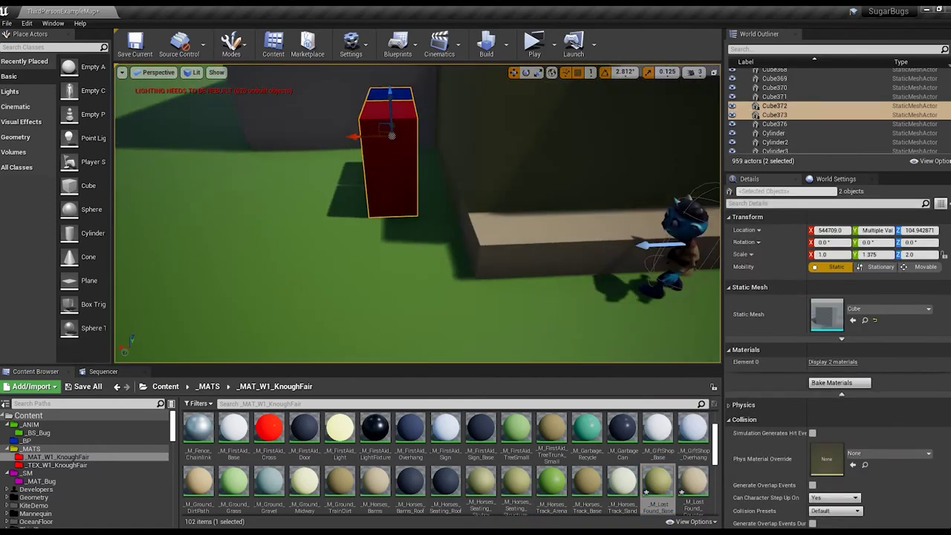
right_drag(416, 216, 417, 215)
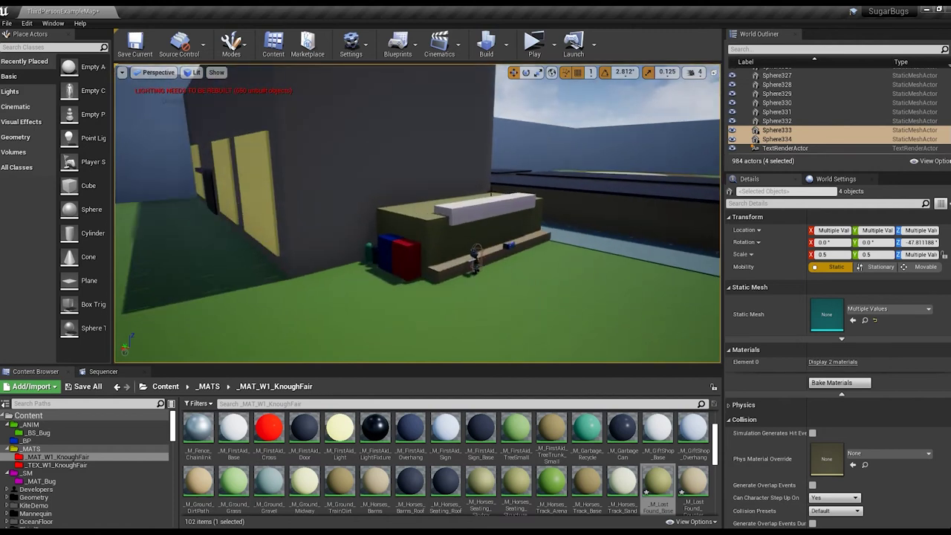
- Paste a block onto the lost-and-found counter as a second sign block
key(ctrl+v)
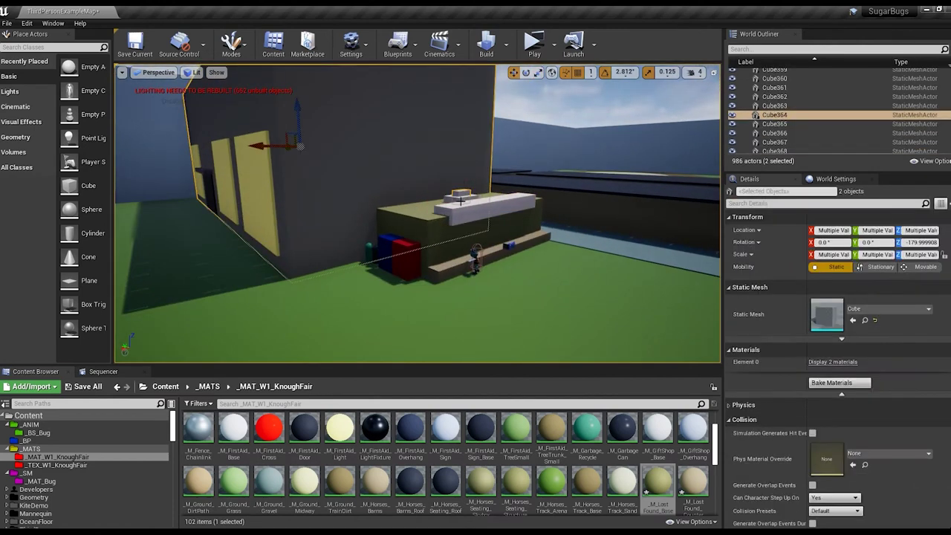
scroll(361, 467, up, 3)
key(f)
alt+drag(425, 243, 425, 244)
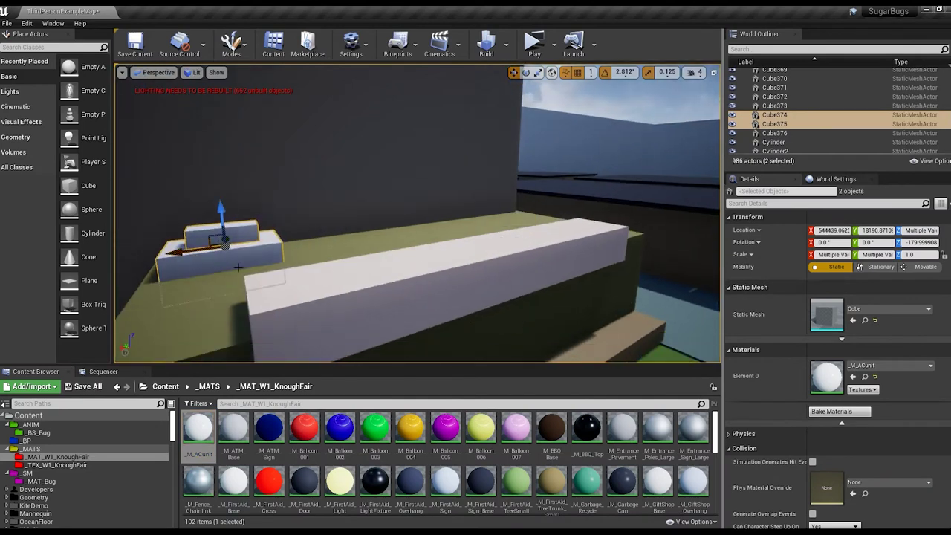
scroll(425, 244, down, 10)
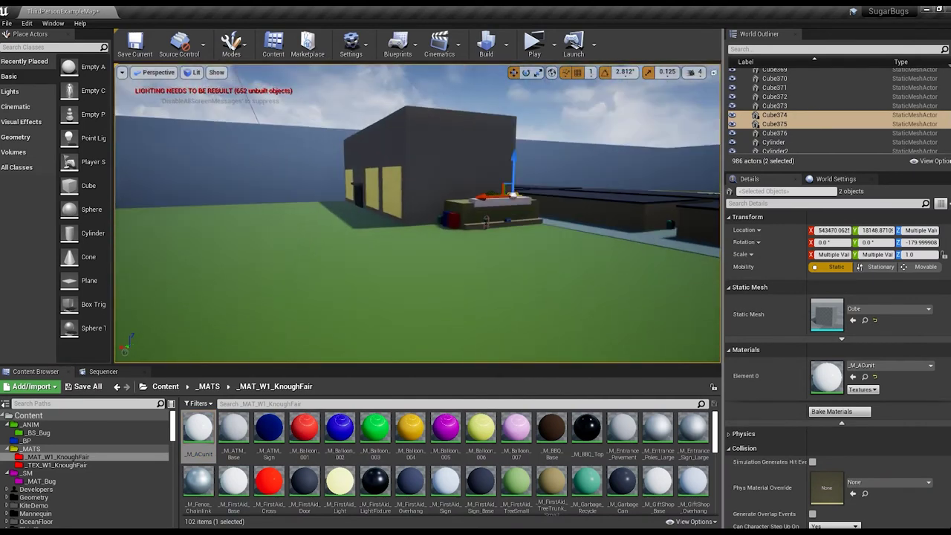
- Place a new cube, scaled 4 × 4 × 3.875, in an open area for the next booth
click(446, 202)
right_drag(446, 202, 152, 300)
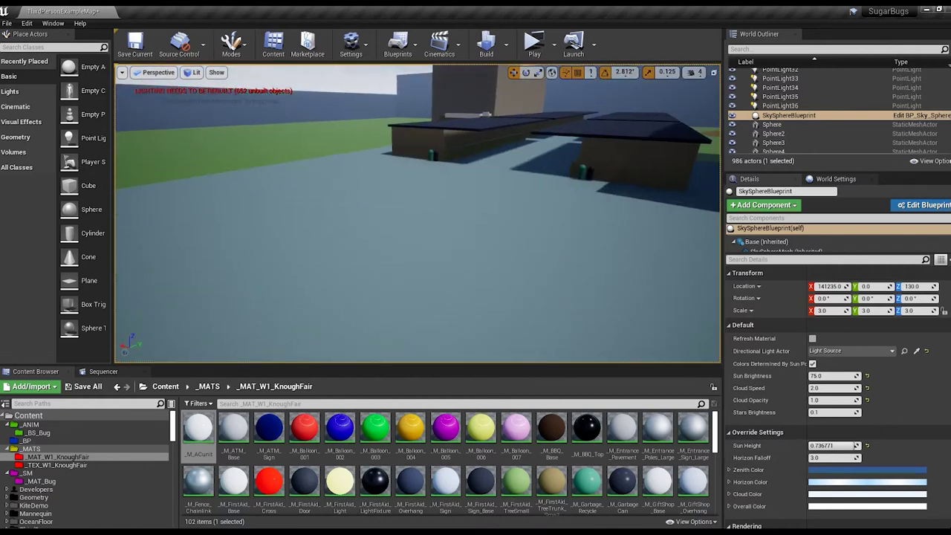
drag(89, 186, 327, 235)
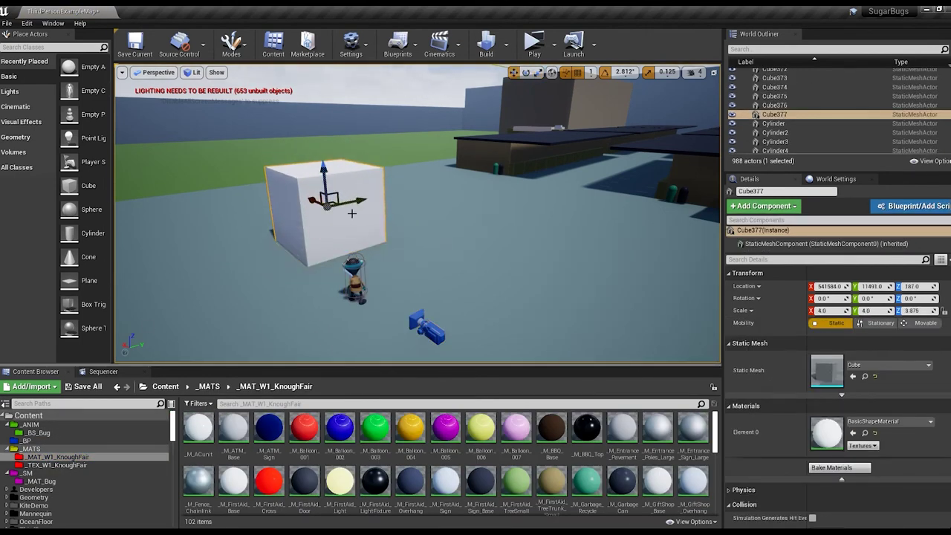
- Copy the box into a thin roof slab and drop a duplicate to the floor for the counter
alt+drag(351, 213, 366, 217)
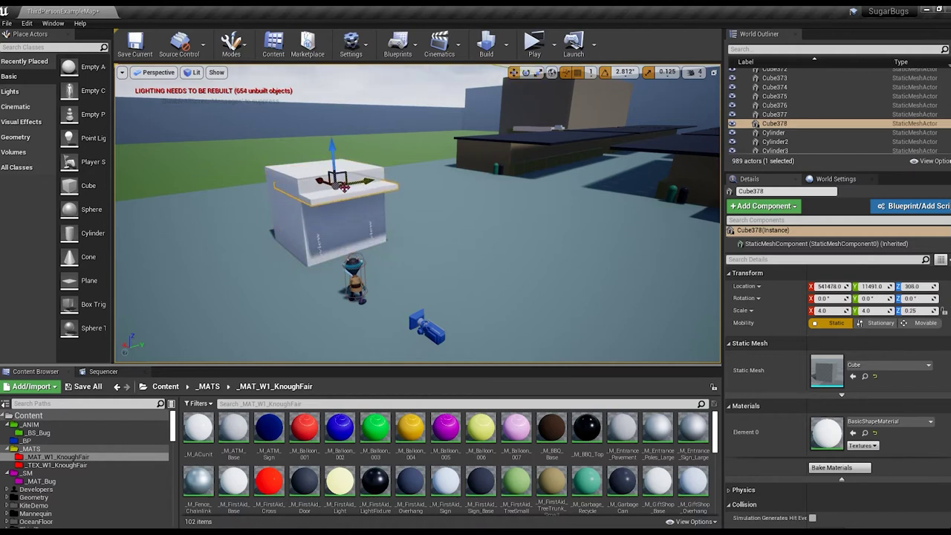
key(ctrl+w)
key(End)
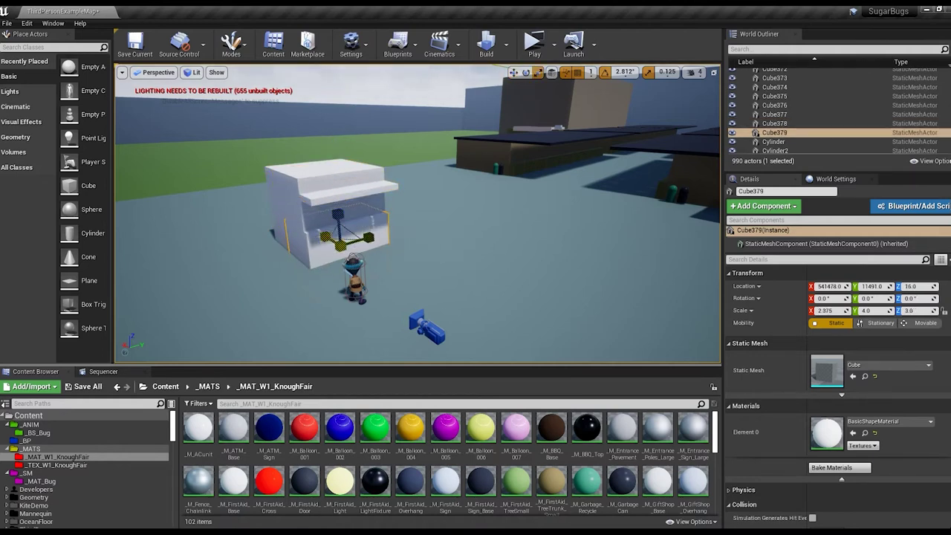
- Select the front counter and roof slab and orbit to check the booth from other sides
click(355, 281)
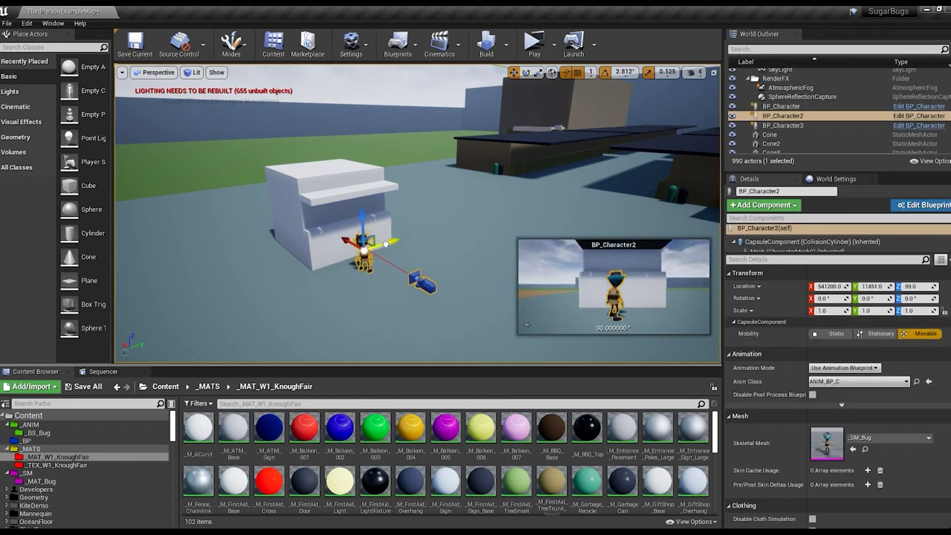
scroll(377, 223, up, 5)
click(378, 215)
click(454, 246)
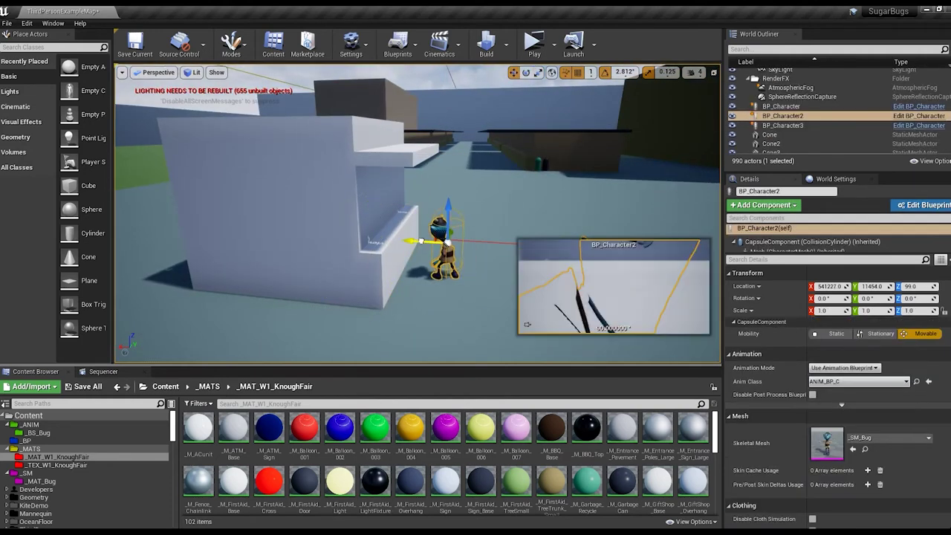
click(375, 144)
alt+drag(375, 144, 402, 175)
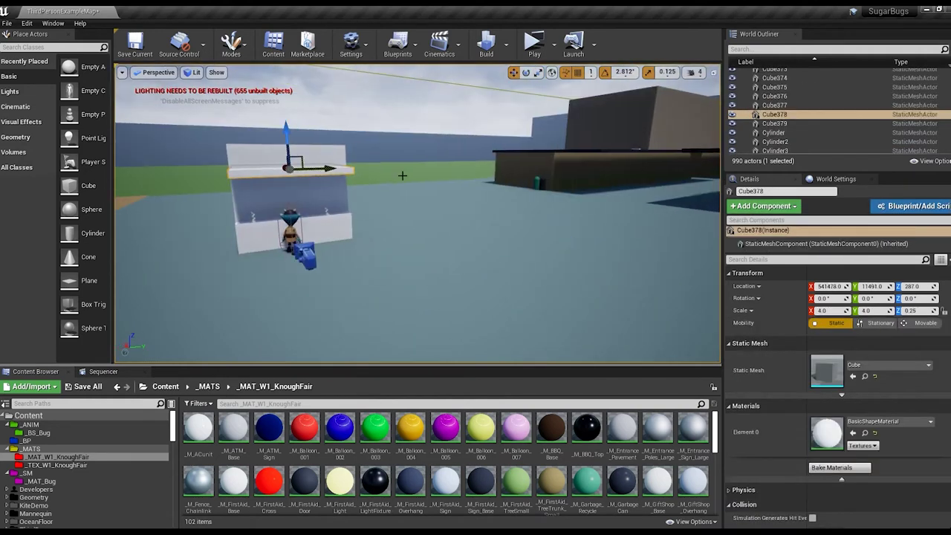
alt+drag(361, 226, 332, 232)
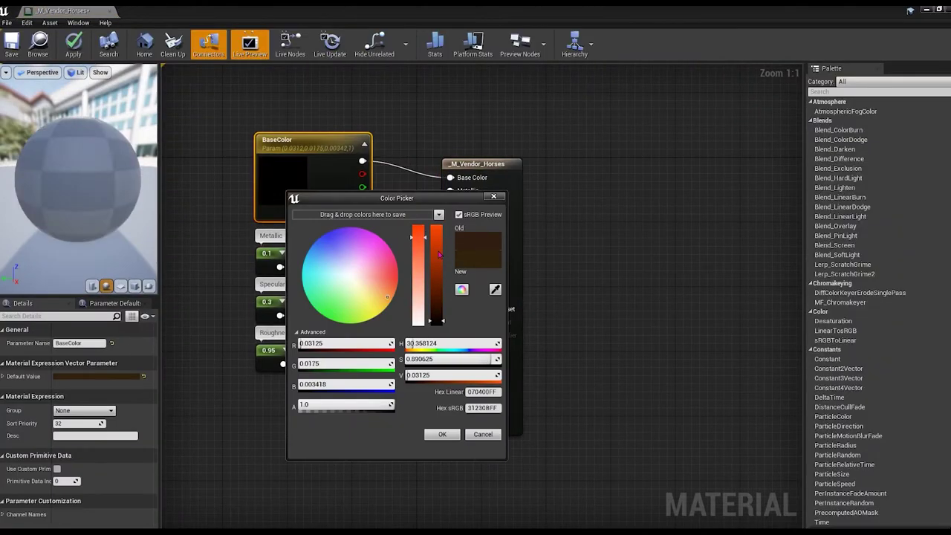
- Brighten the vendor material's colour to orange and apply it
drag(439, 254, 439, 230)
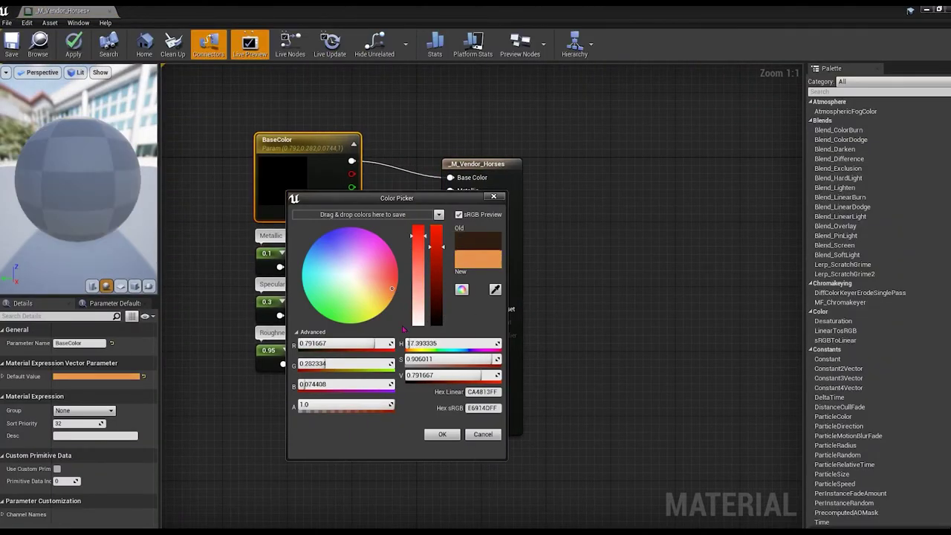
click(443, 434)
click(73, 45)
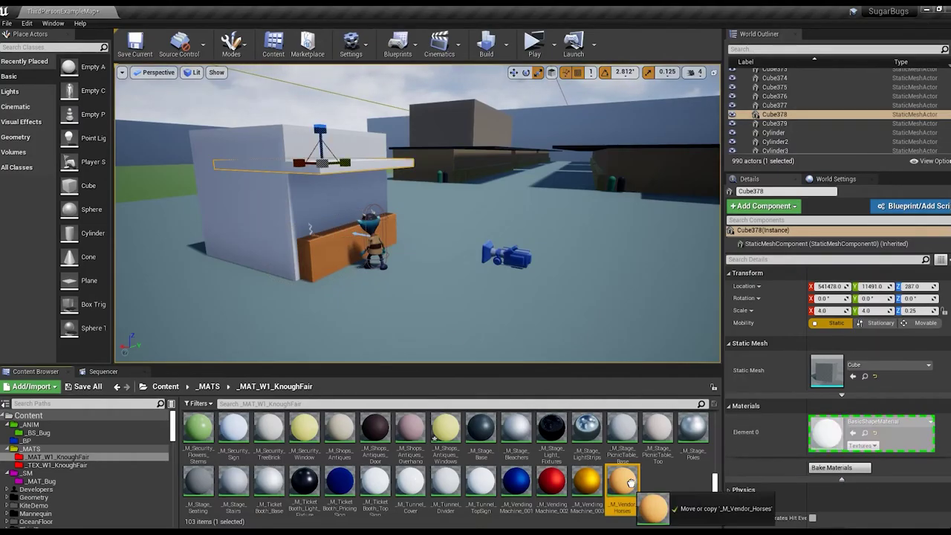
- Duplicate the tunnel cover material as _M_Vendor_Horses_Base
click(412, 484)
key(ctrl+w)
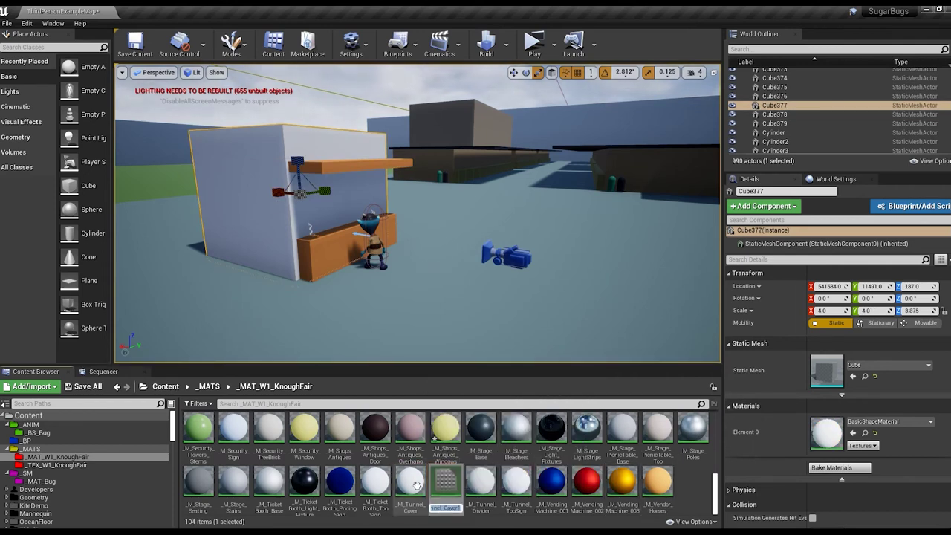
text(Base)
key(Return)
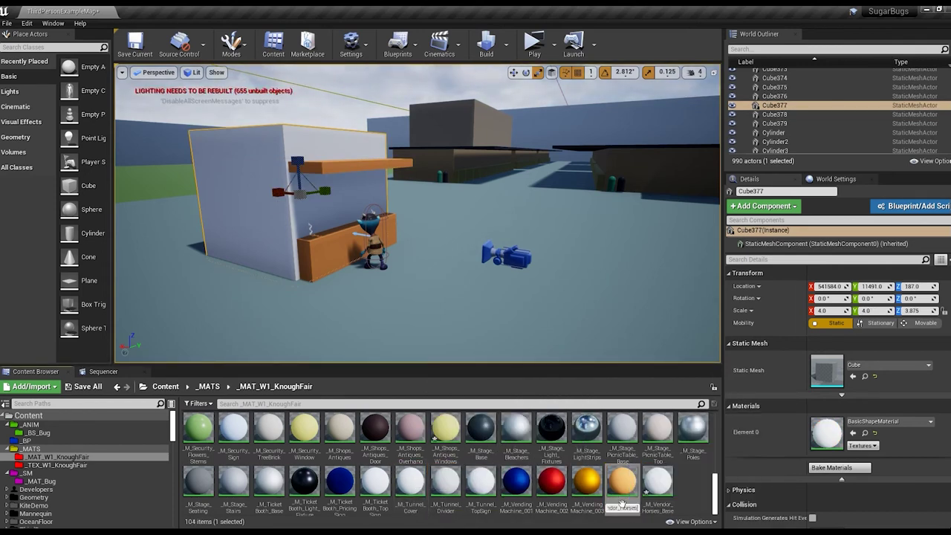
- Rotate the orange box 90°, move it up-left and scale X down into a narrow counter
click(448, 312)
key(f)
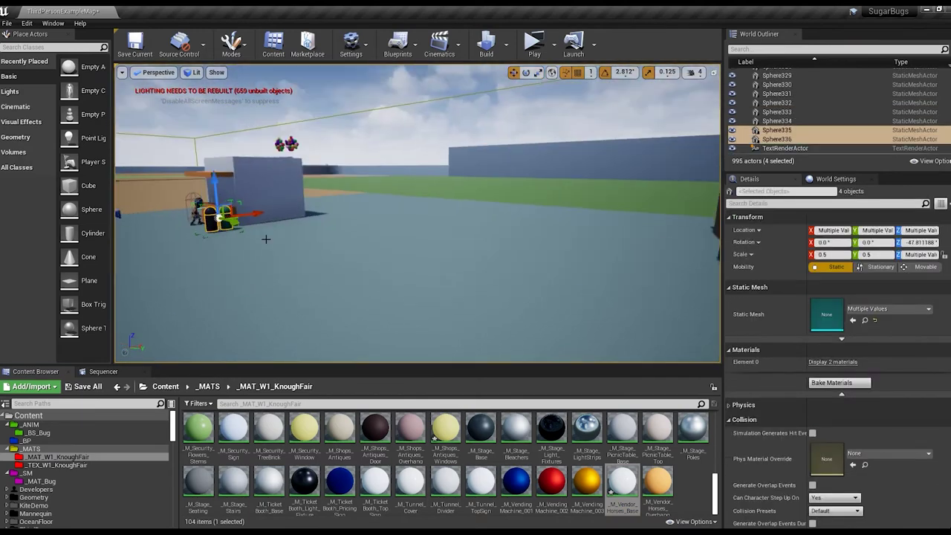
click(382, 279)
click(510, 245)
key(f)
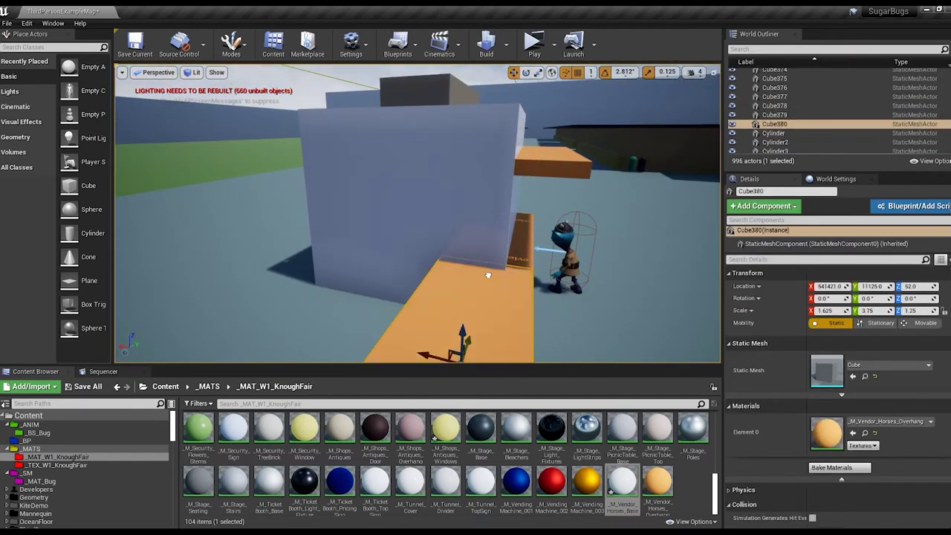
key(e)
drag(461, 313, 450, 316)
key(w)
mouse_move(475, 246)
mouse_down()
mouse_move(421, 212)
mouse_move(405, 215)
mouse_up()
key(r)
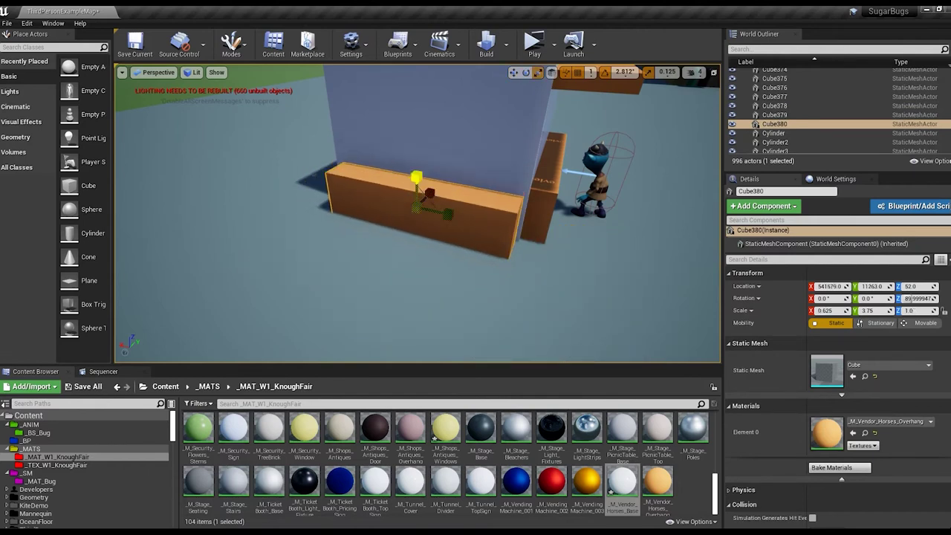
click(592, 178)
key(f)
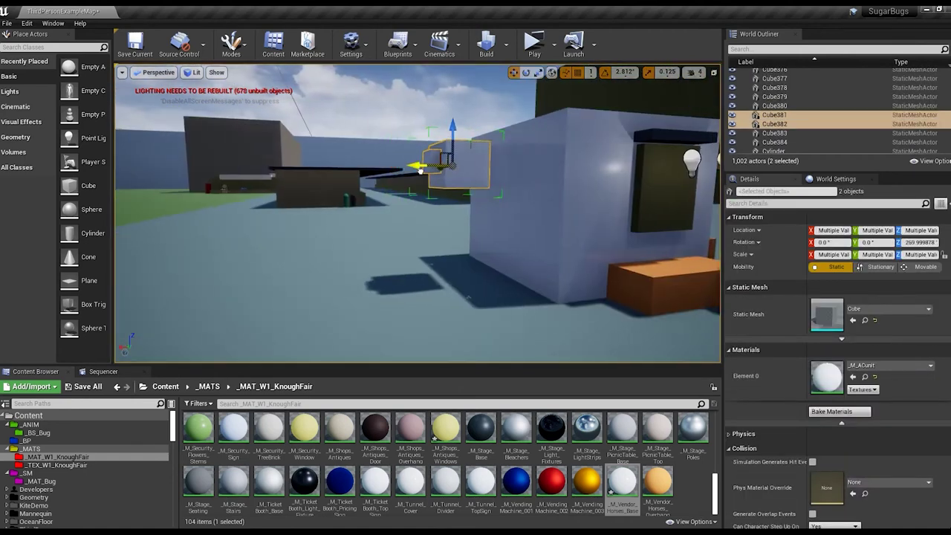
- Duplicate M_Security_Bulletin as _M_Vendor_Menu and fly over to the open sandy area
scroll(536, 487, up, 1)
click(515, 446)
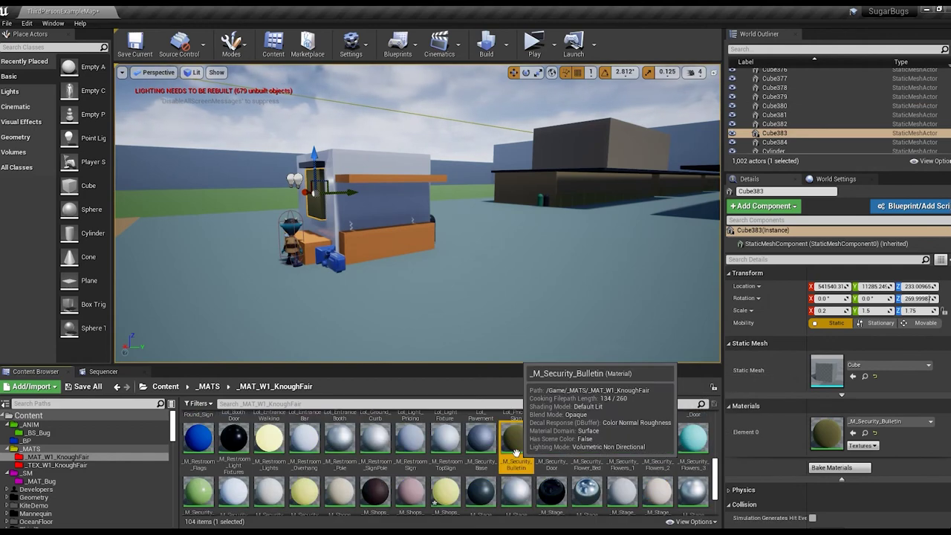
key(ctrl+w)
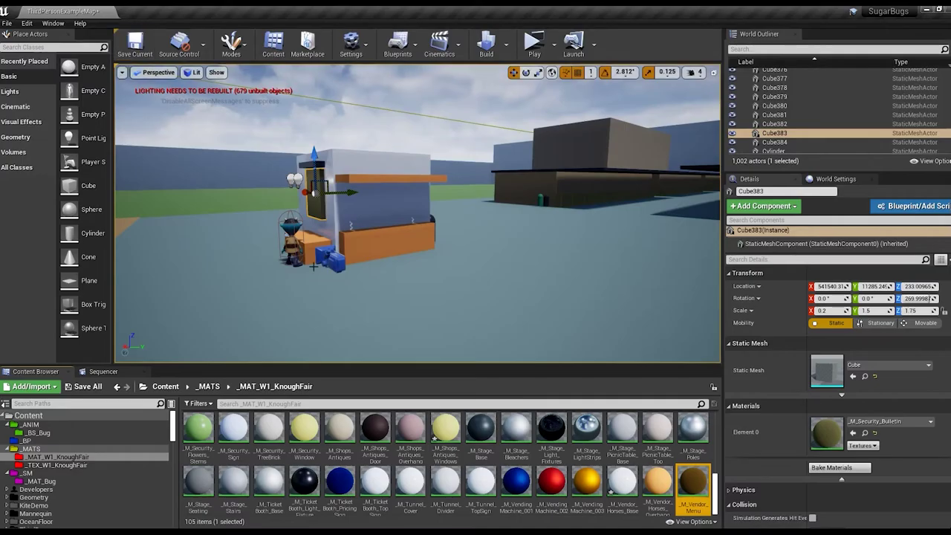
right_drag(417, 216, 418, 216)
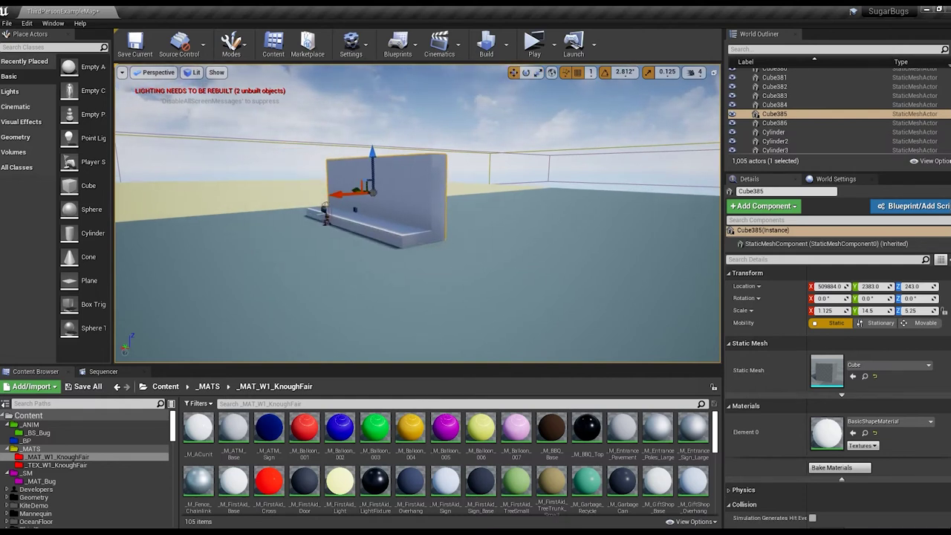
- Raise the pillar cylinder and add a square cube block at its base
click(155, 72)
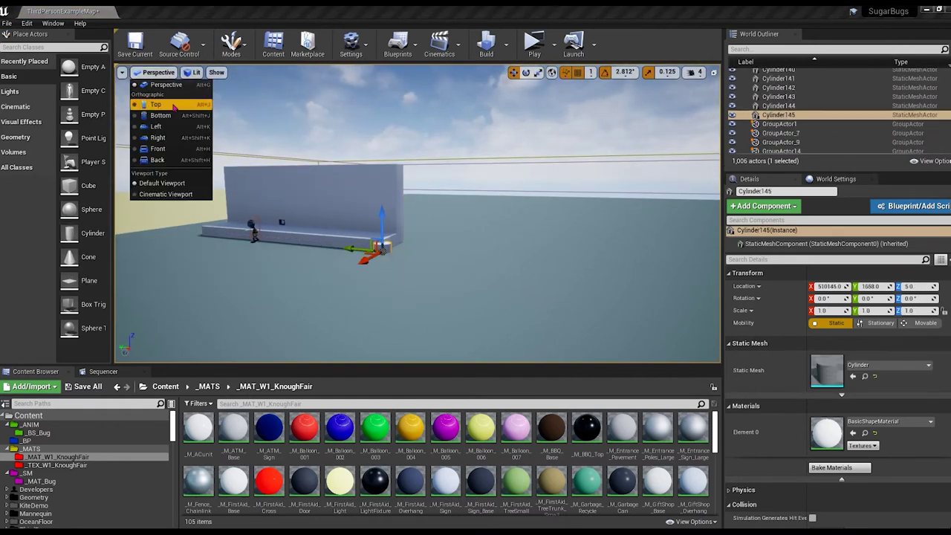
click(211, 97)
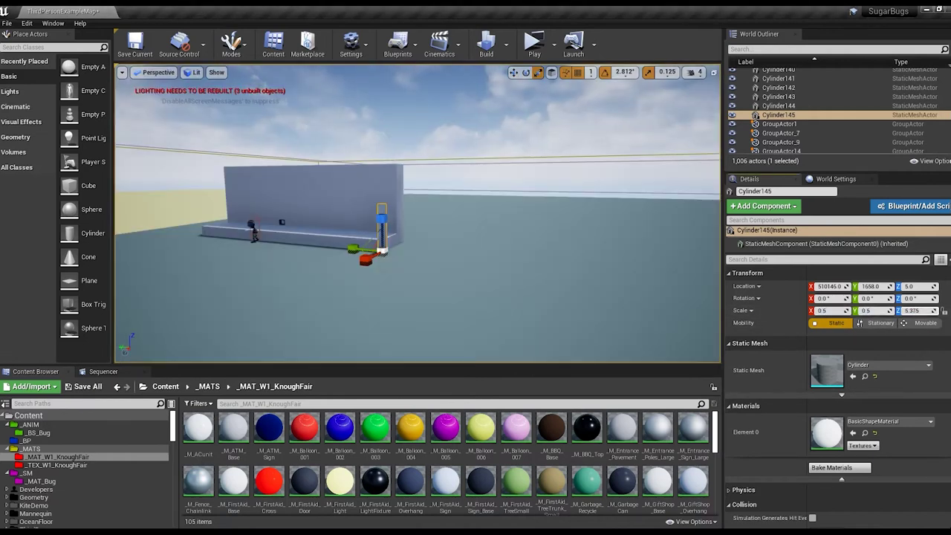
drag(383, 193, 383, 179)
key(f)
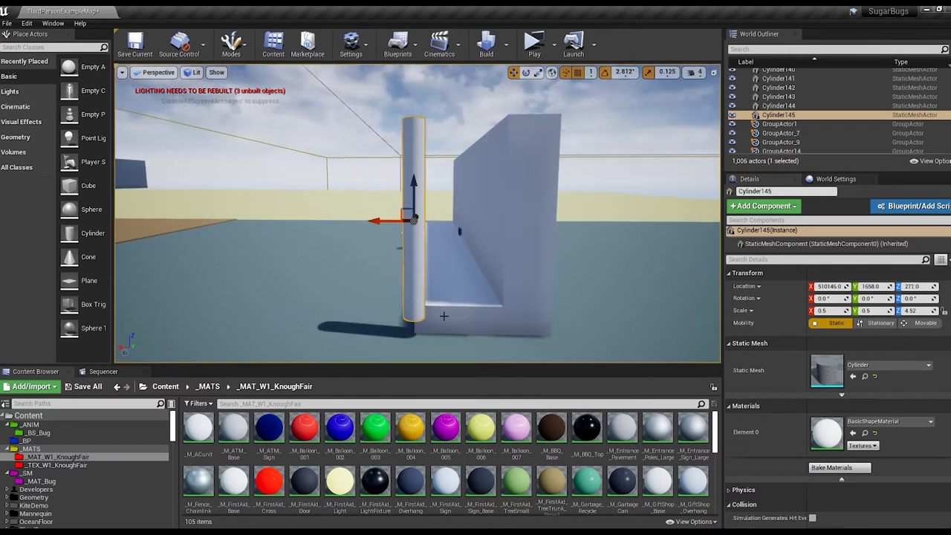
drag(89, 186, 410, 329)
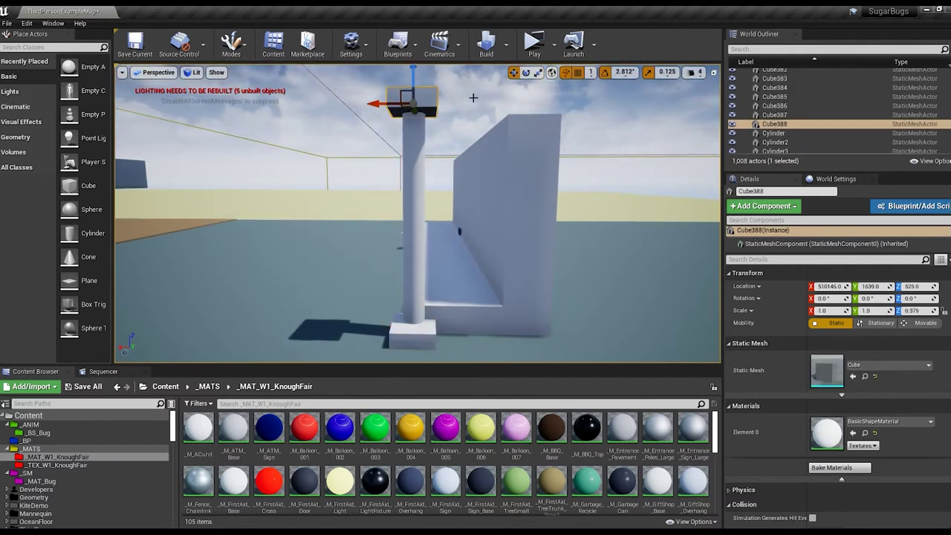
- Raise the tall wall slightly in the flat side ortho view
click(159, 72)
click(185, 121)
click(600, 251)
scroll(499, 224, down, 3)
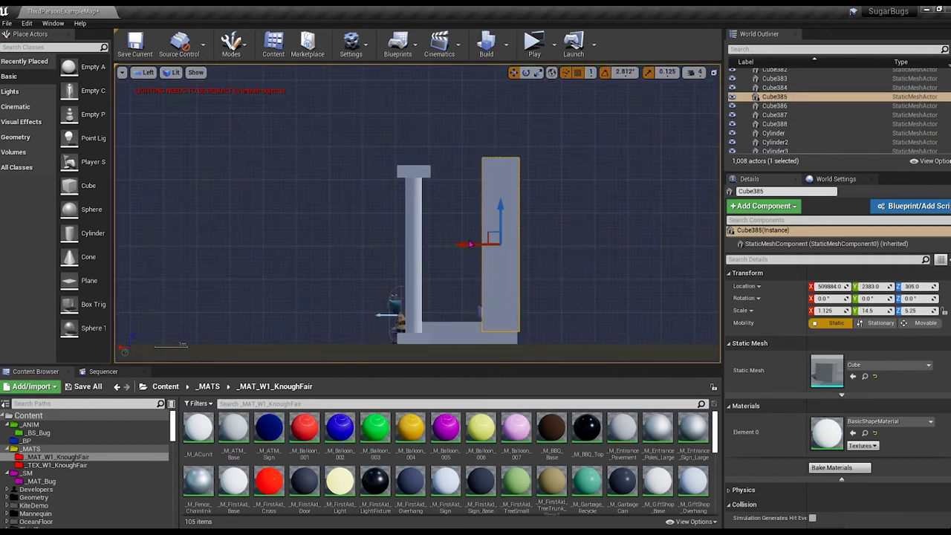
drag(501, 217, 501, 212)
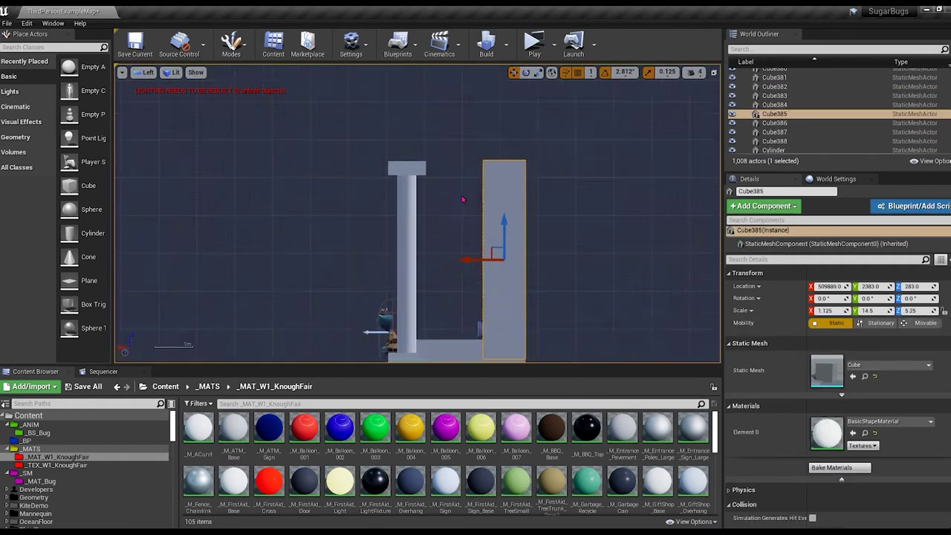
scroll(515, 223, up, 2)
click(146, 73)
click(167, 86)
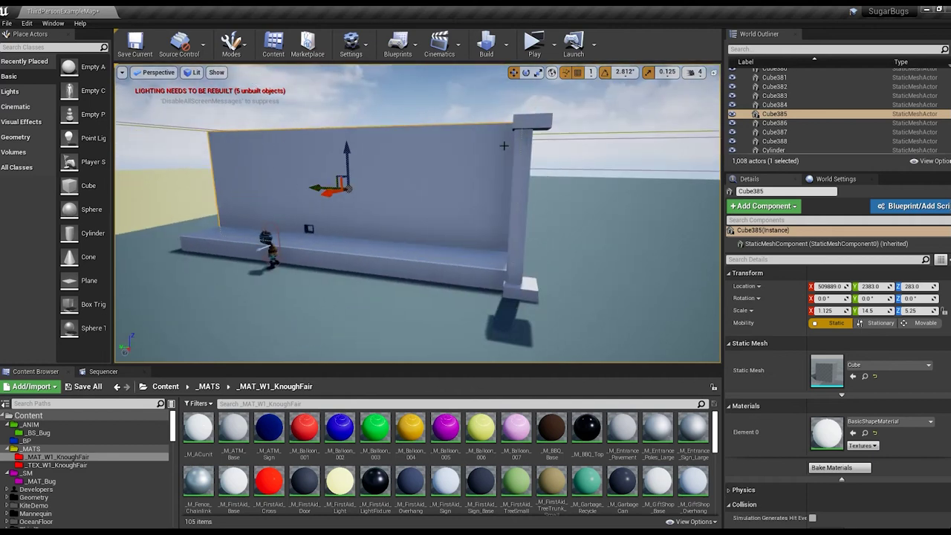
- Copy the capped pillar (base, cylinder, cap) to the wall's far end
click(547, 124)
ctrl+click(547, 148)
ctrl+click(458, 223)
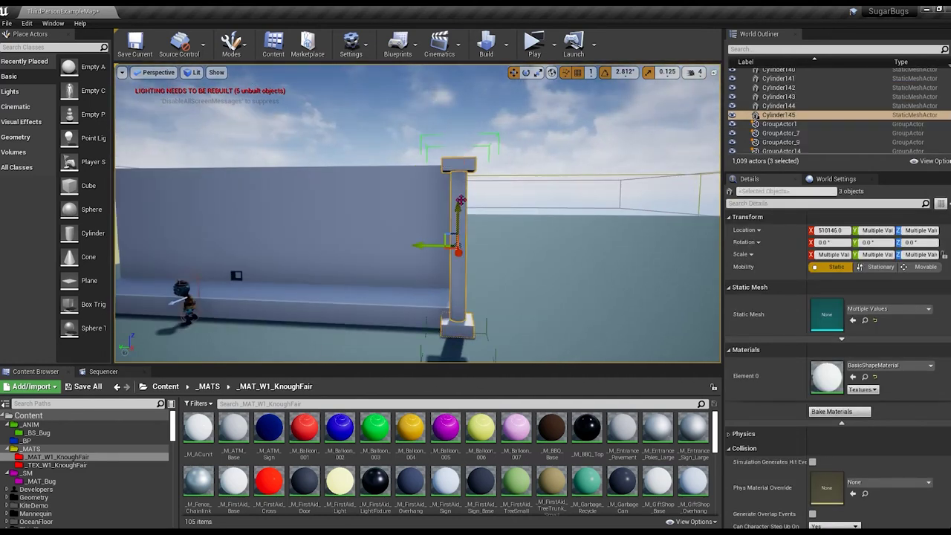
drag(458, 223, 493, 214)
key(alt+j)
scroll(473, 174, down, 3)
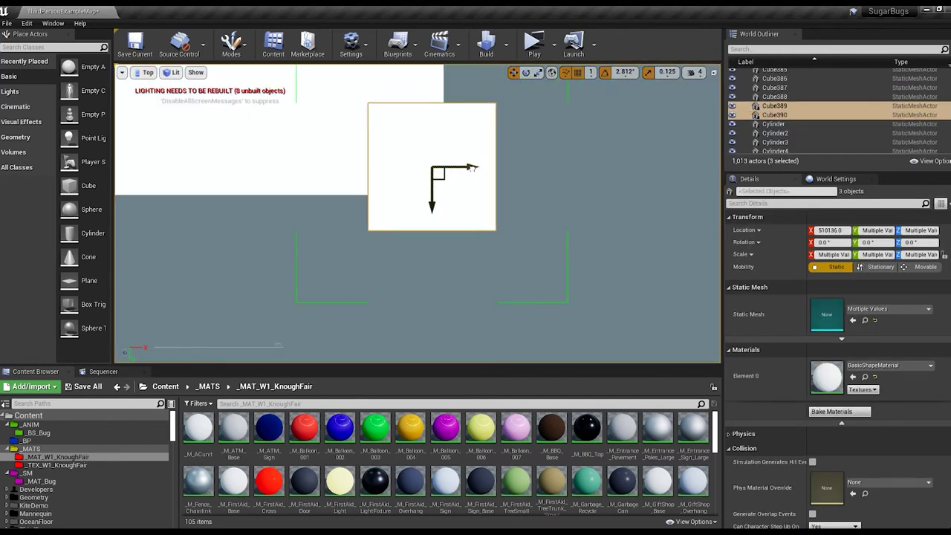
scroll(473, 174, down, 2)
click(148, 72)
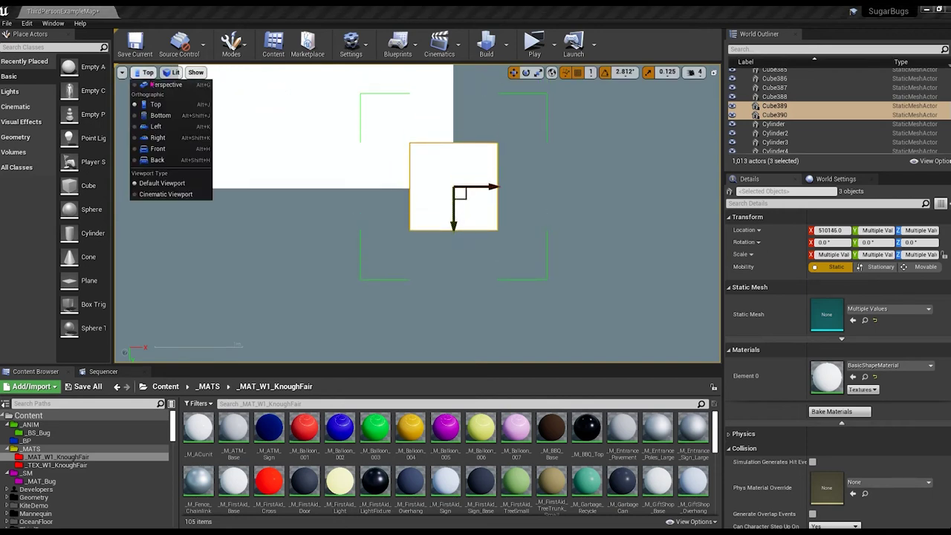
click(164, 86)
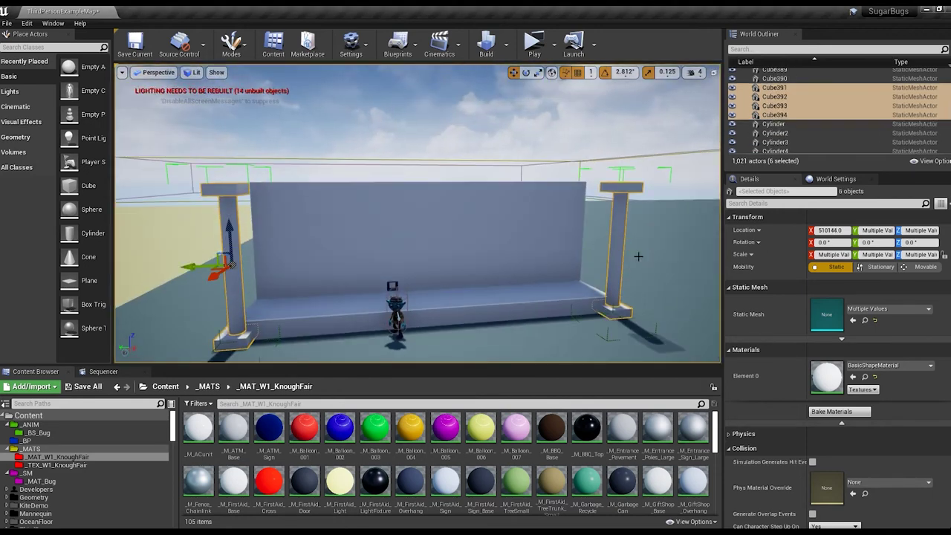
ctrl+drag(639, 257, 643, 249)
- Lower the roof slab onto the pillars, checking alignment in the side and rear views
click(246, 258)
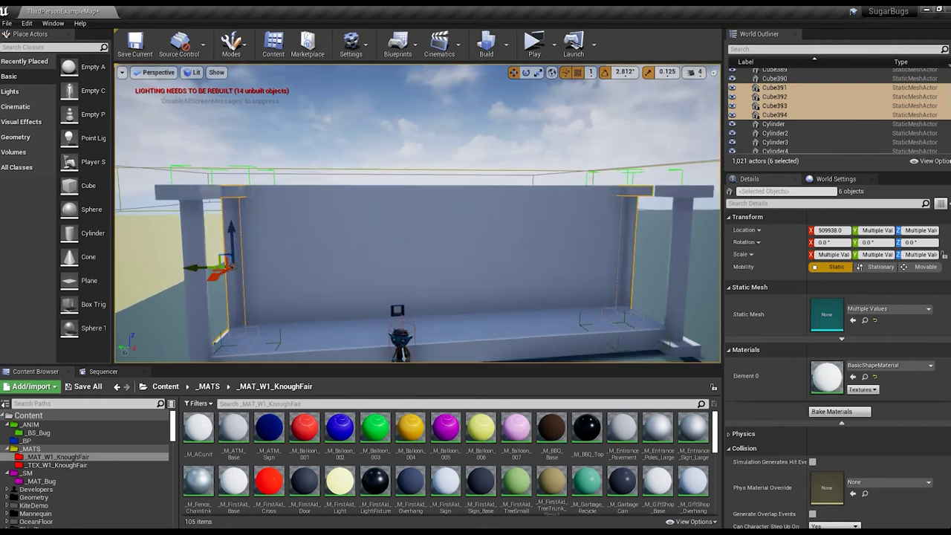
alt+drag(392, 201, 476, 201)
key(ctrl+z)
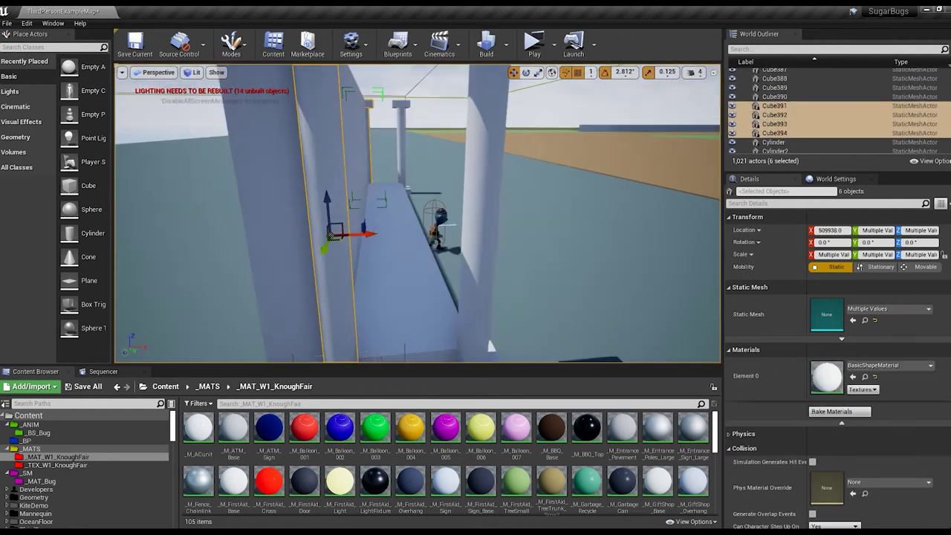
alt+drag(392, 201, 170, 230)
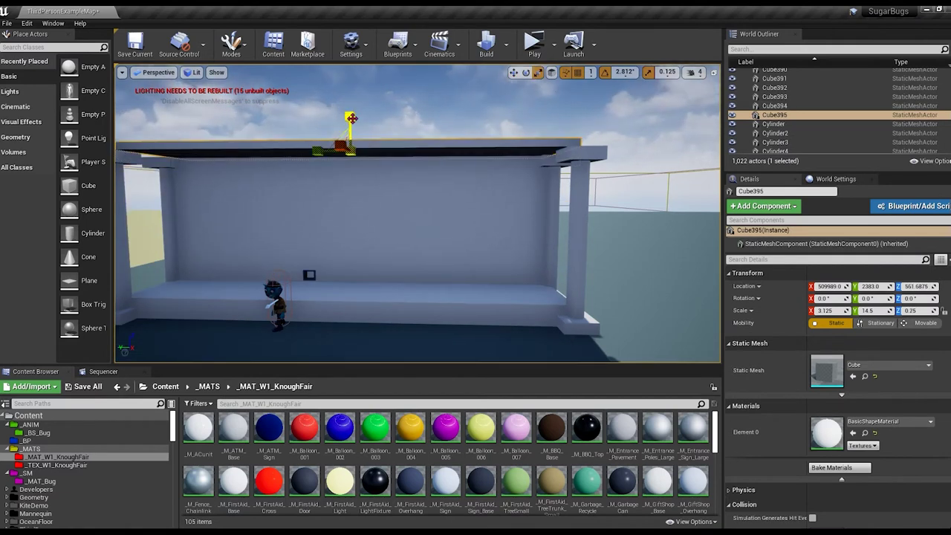
click(157, 72)
click(156, 126)
scroll(401, 200, up, 3)
drag(403, 184, 403, 195)
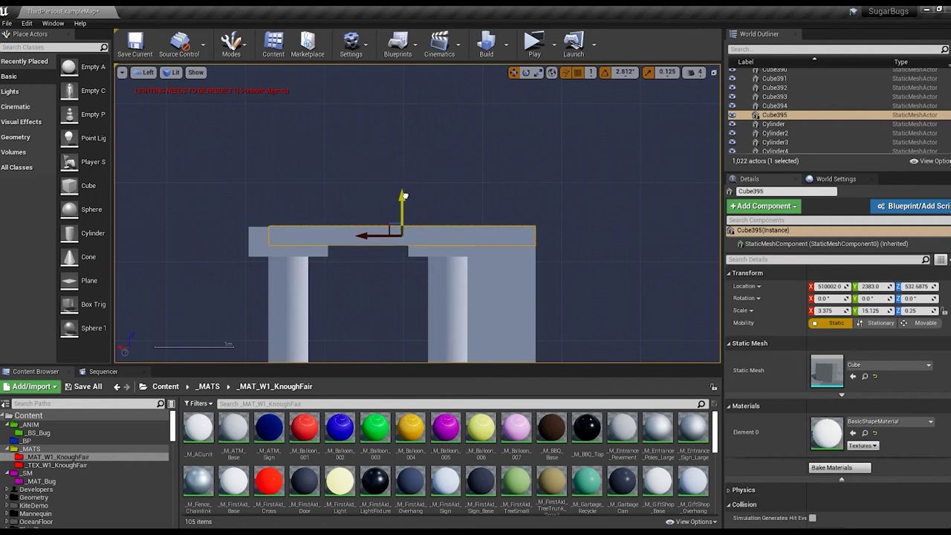
click(148, 72)
click(158, 163)
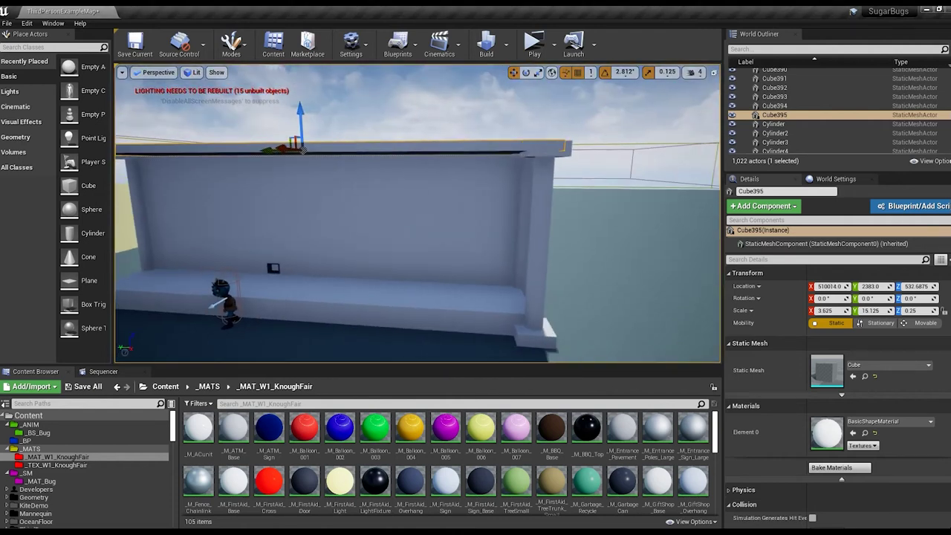
scroll(414, 176, up, 3)
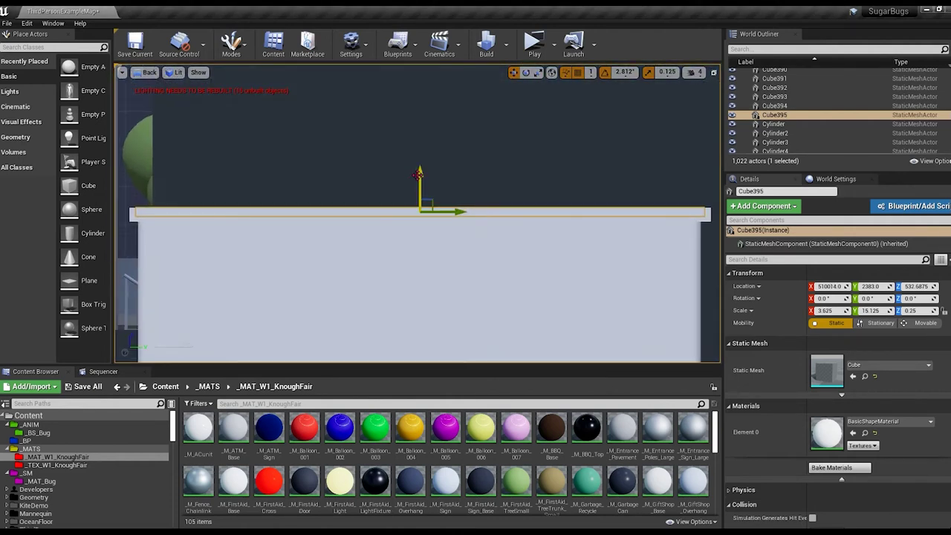
key(alt+g)
click(419, 149)
drag(419, 149, 476, 156)
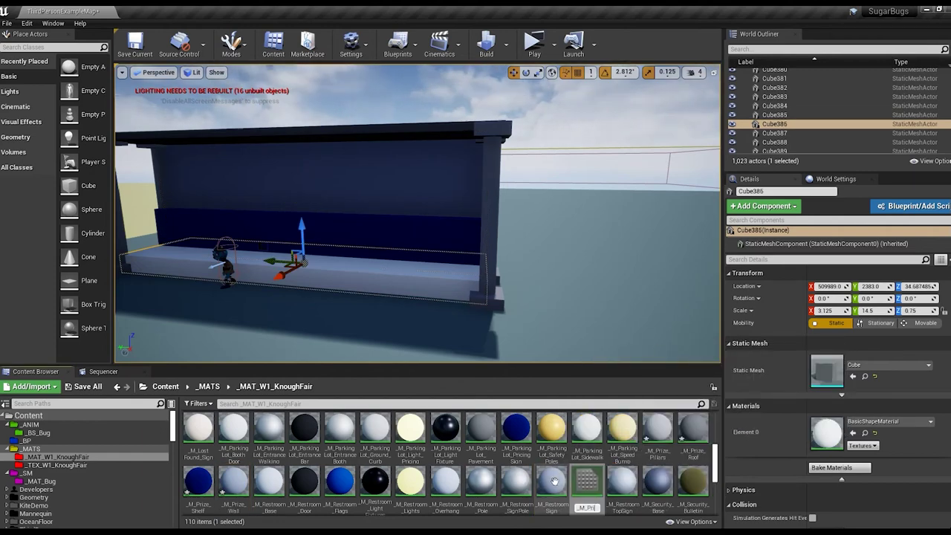
- Save all unsaved content and view the shelter from the side
click(85, 388)
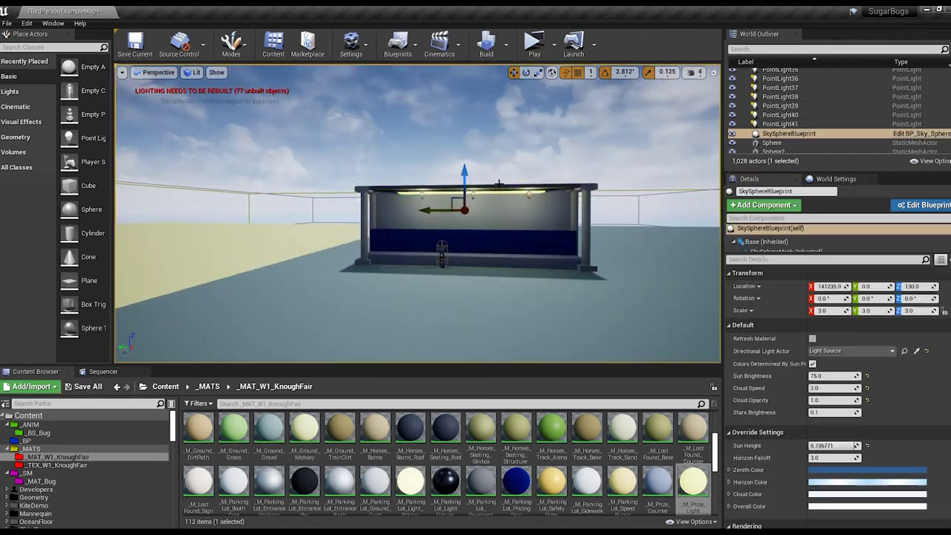
mouse_move(500, 184)
right_down()
mouse_move(408, 183)
mouse_move(378, 163)
right_up()
- Select the shelter booth and light group and rotate it 90 degrees
click(408, 183)
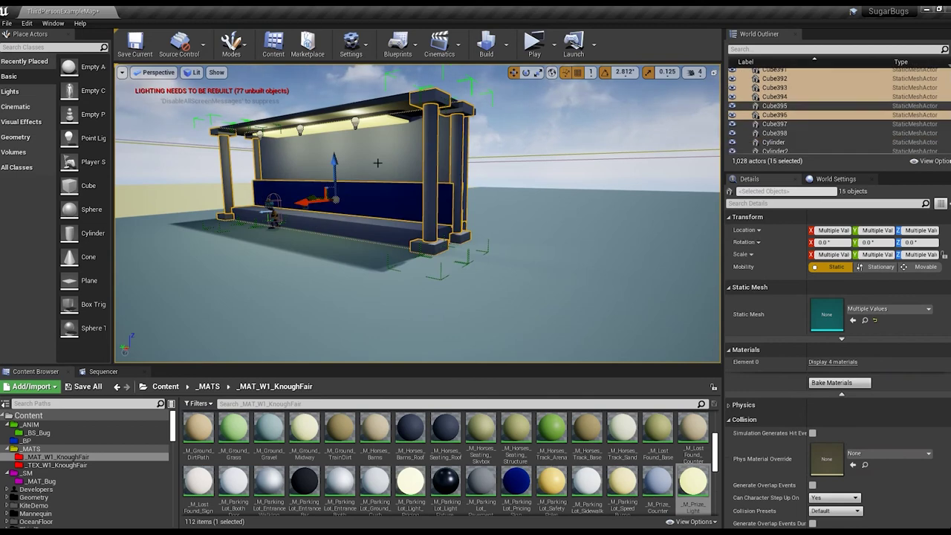
key(alt+j)
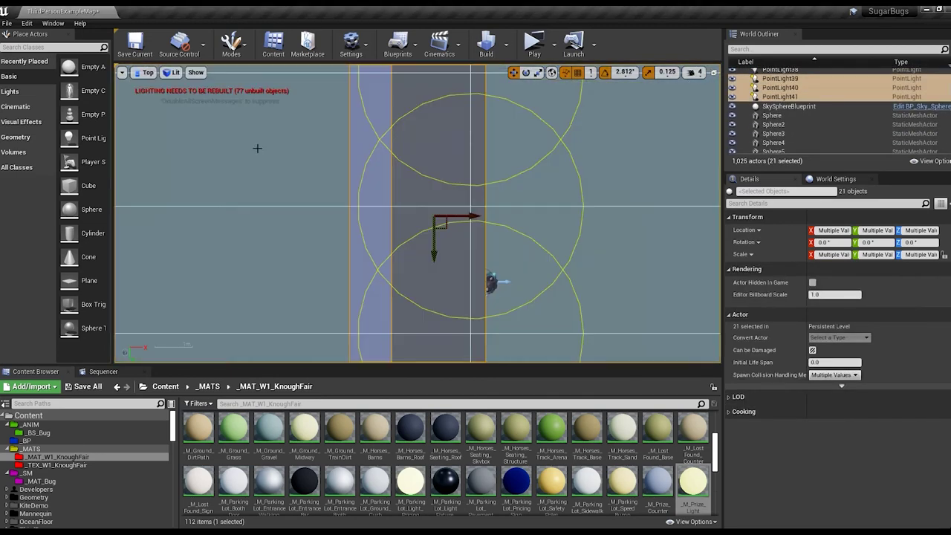
key(alt+g)
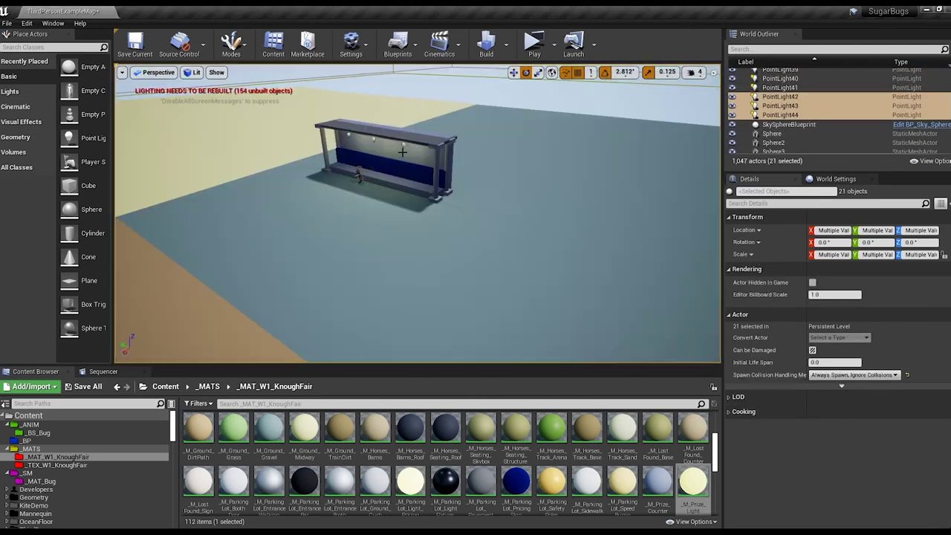
key(e)
drag(405, 160, 461, 171)
right_drag(416, 216, 446, 208)
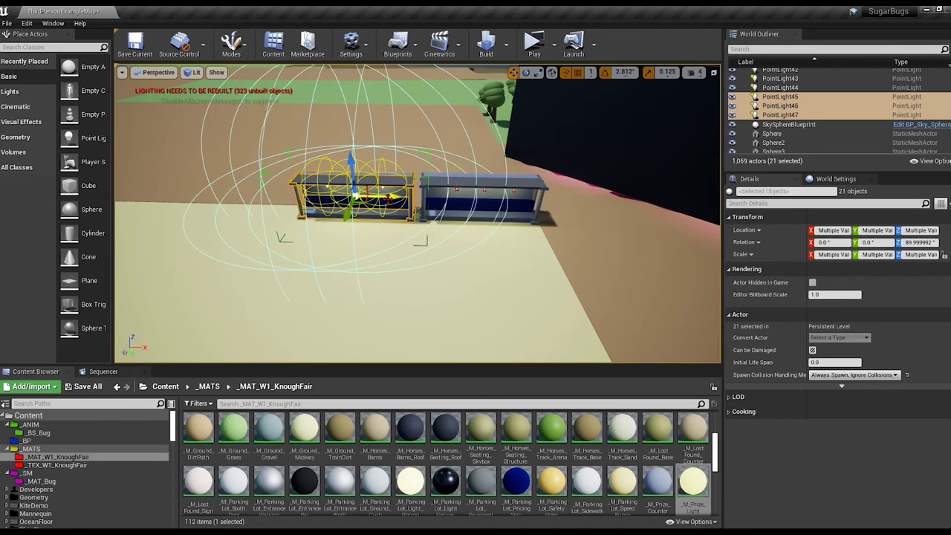
key(f)
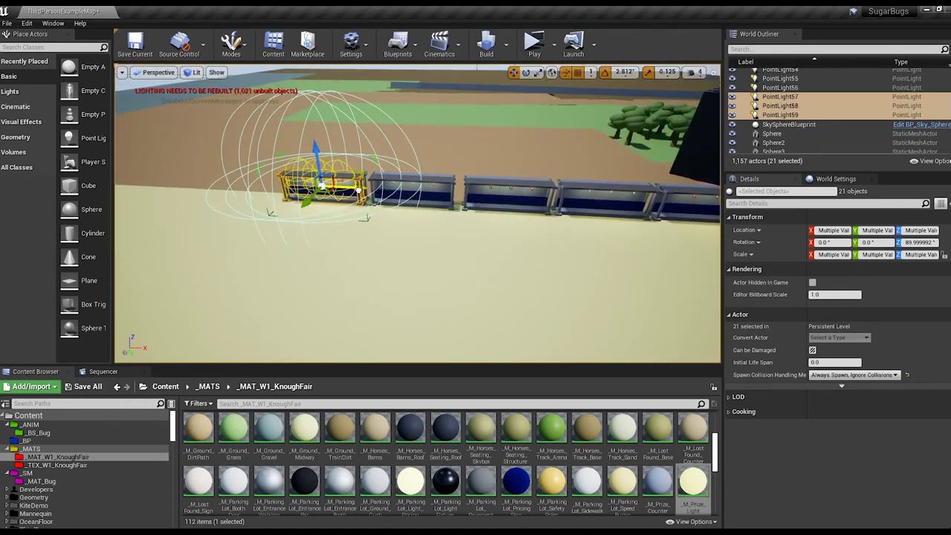
- Duplicate the booth group along the row and align it with the wall in Top view
right_drag(269, 180, 269, 180)
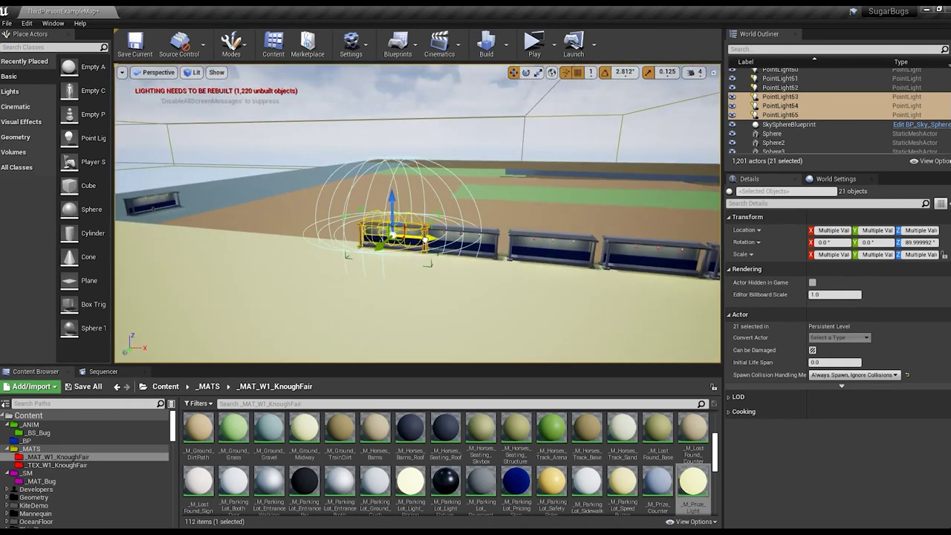
right_drag(417, 215, 416, 216)
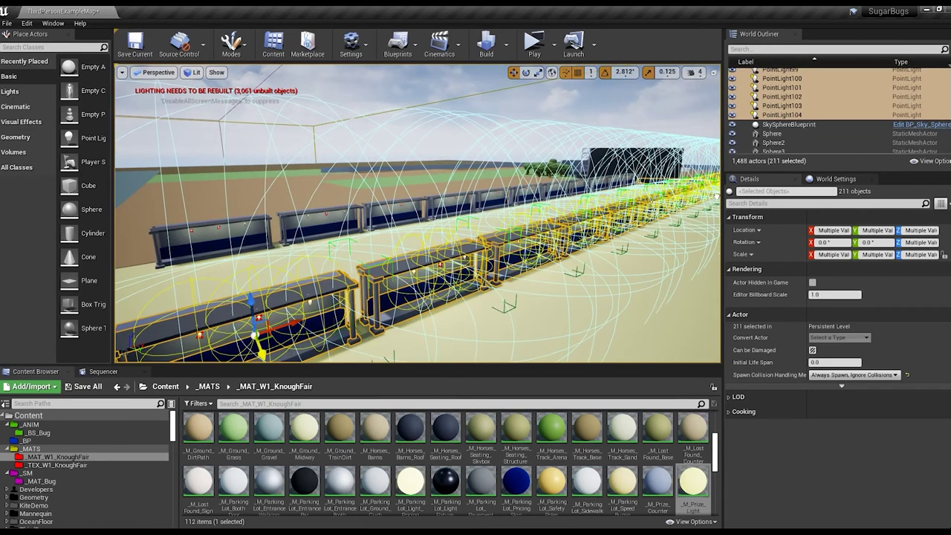
right_drag(601, 190, 601, 190)
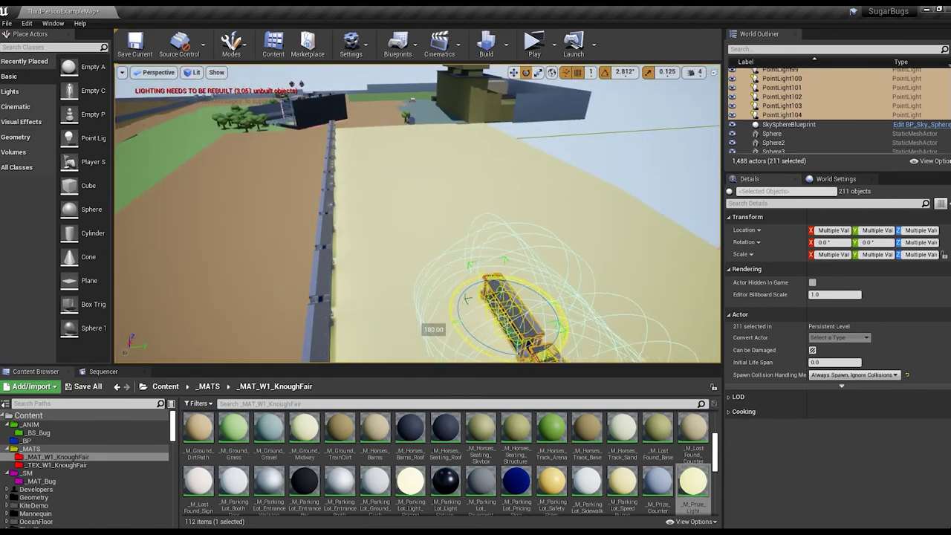
key(alt+j)
right_drag(480, 240, 649, 231)
drag(614, 264, 616, 208)
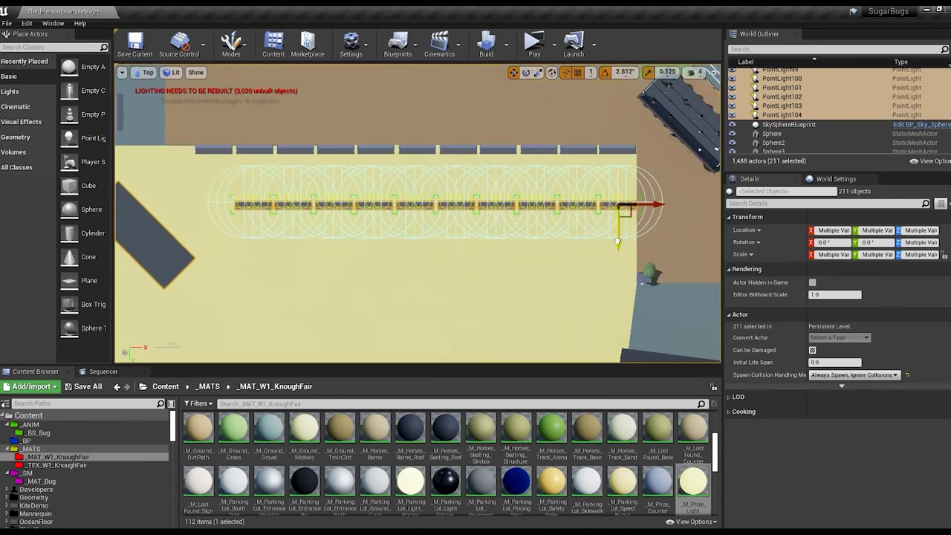
key(alt+g)
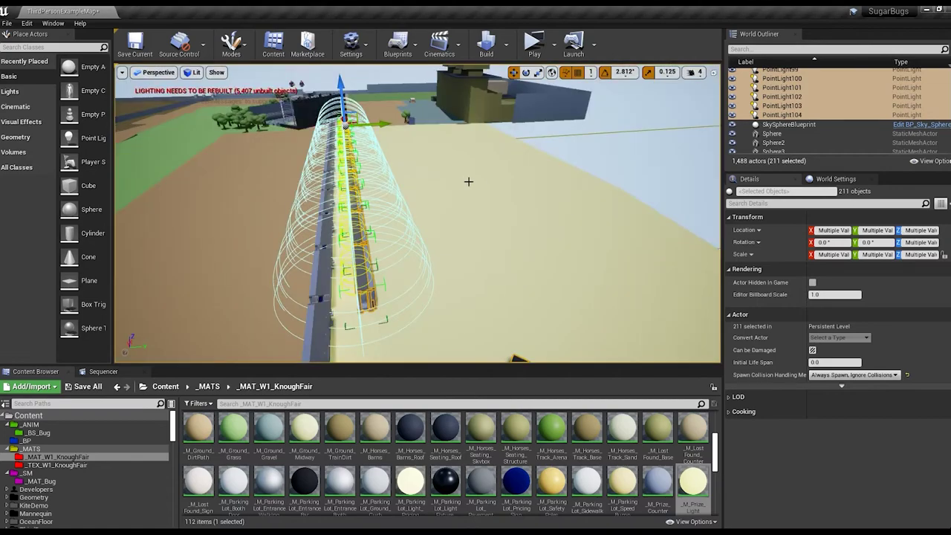
- Move the BP_Character from among the booths out beside the dark stage platform
click(26, 441)
click(58, 457)
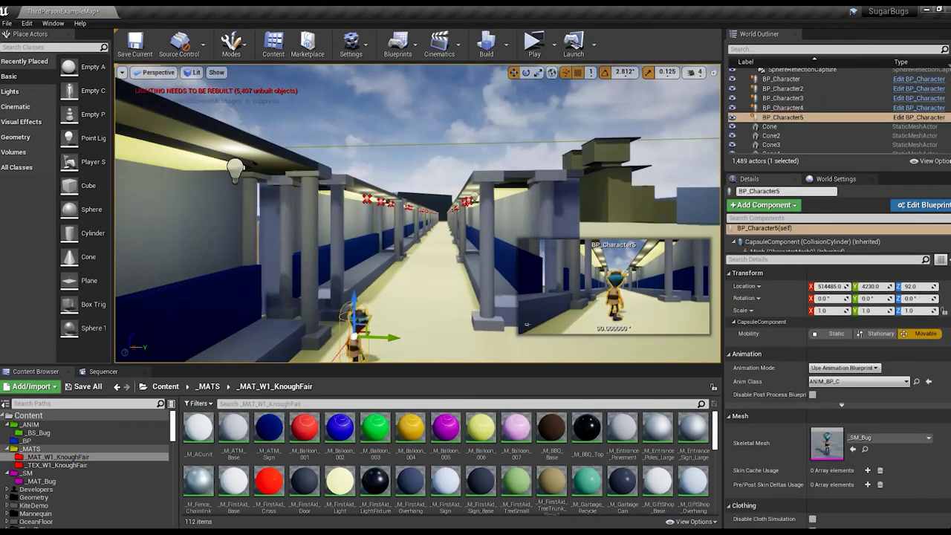
shift+drag(449, 325, 223, 264)
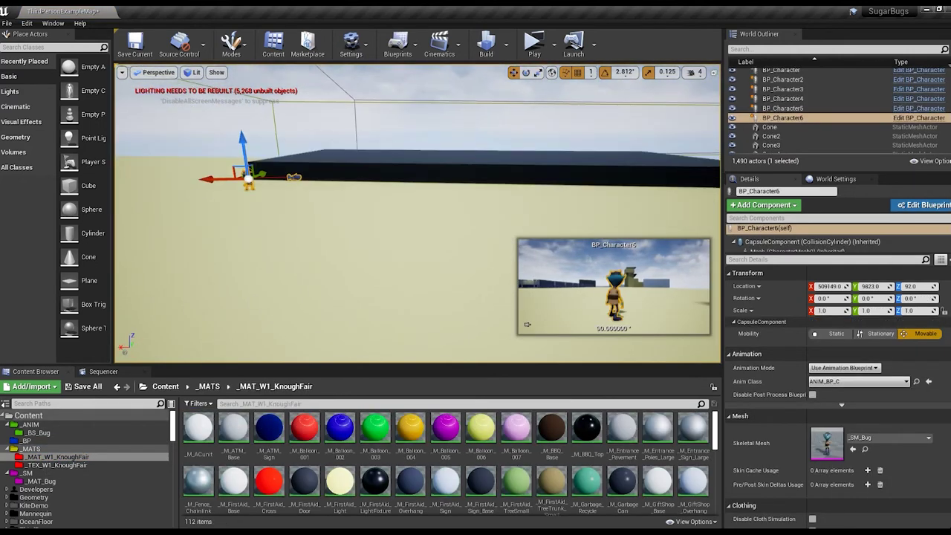
- Lift Cylinder233 above the platform and stand it upright as the wheel disc
drag(386, 113, 377, 149)
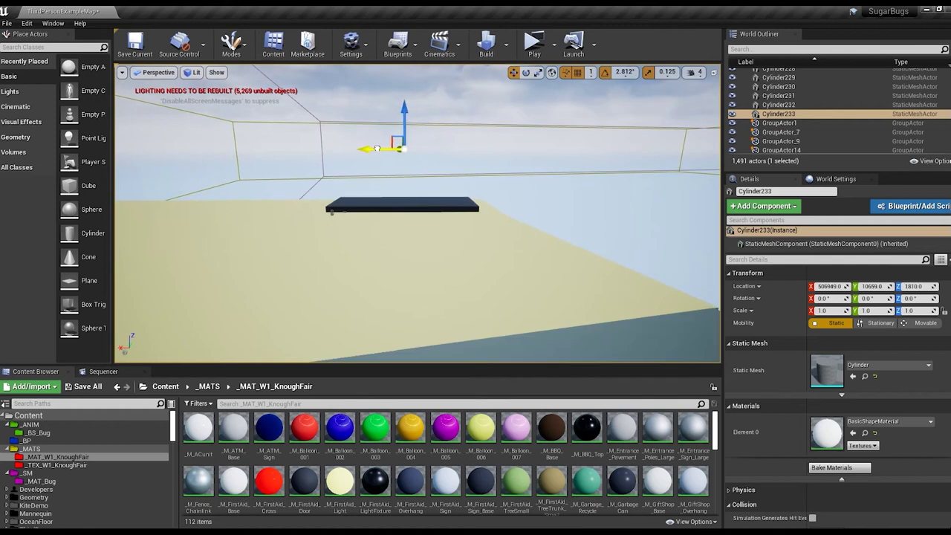
drag(400, 112, 418, 120)
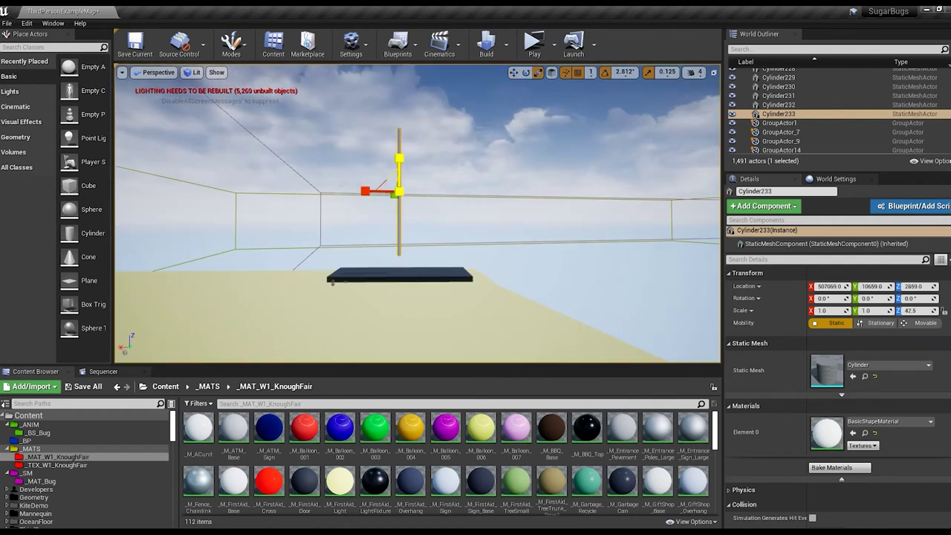
click(408, 174)
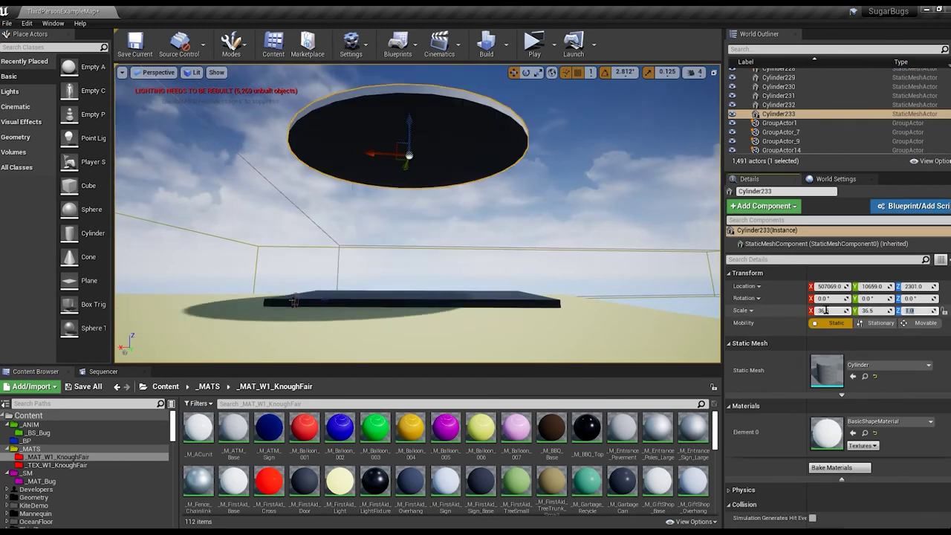
right_drag(630, 299, 455, 158)
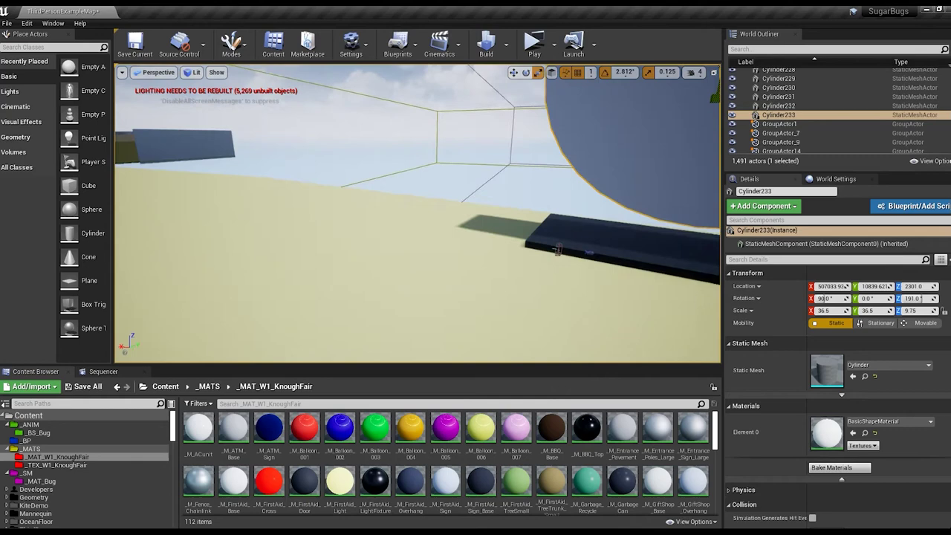
right_drag(455, 158, 385, 179)
key(alt+k)
key(alt+g)
- Place a cone beneath the wheel disc and duplicate the stage material for the Ferris ride
drag(88, 257, 404, 298)
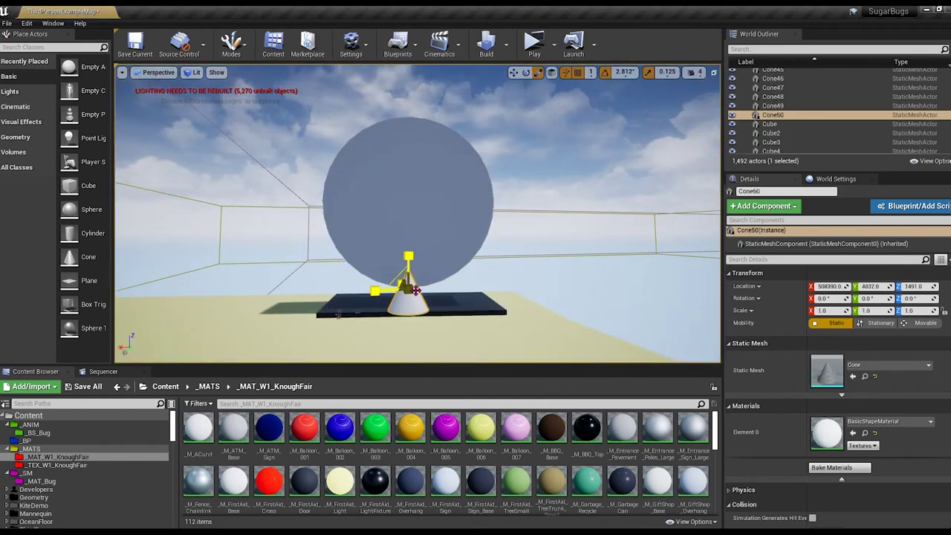
right_drag(403, 297, 544, 189)
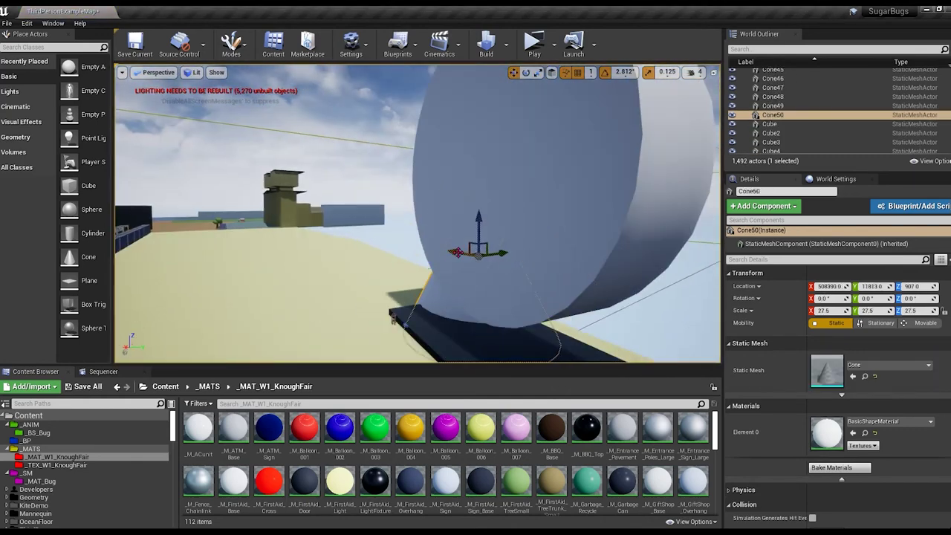
drag(505, 209, 505, 206)
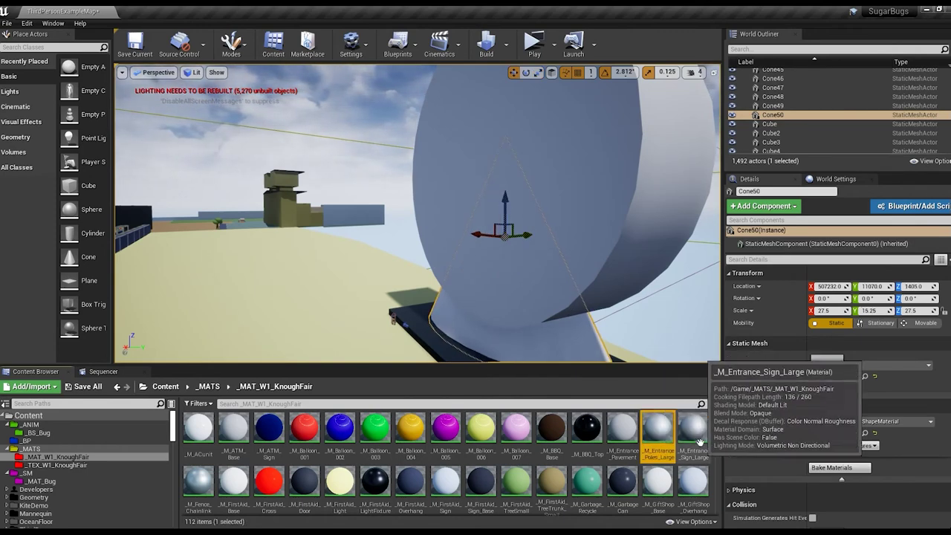
scroll(446, 460, down, 5)
click(304, 474)
key(ctrl+w)
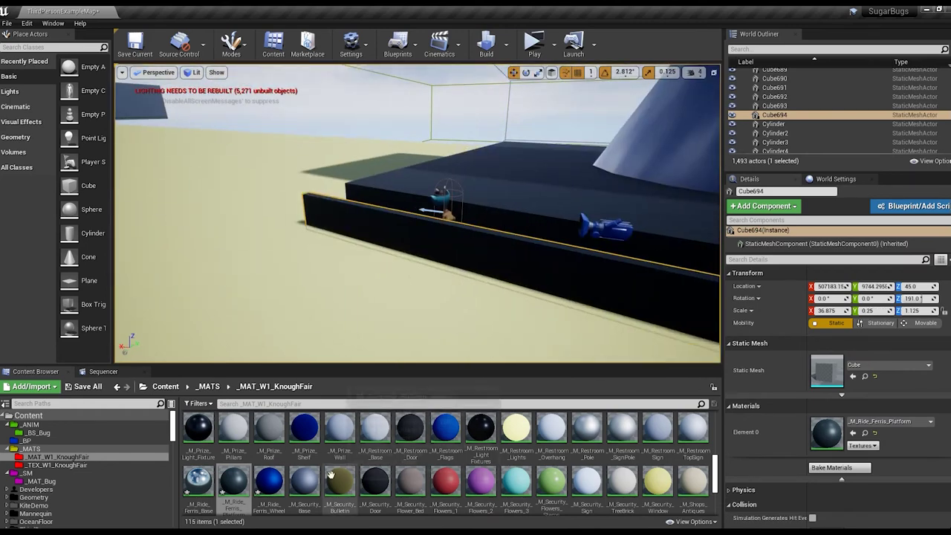
- Frame the platform's edge wall and select the four stair step blocks
key(f)
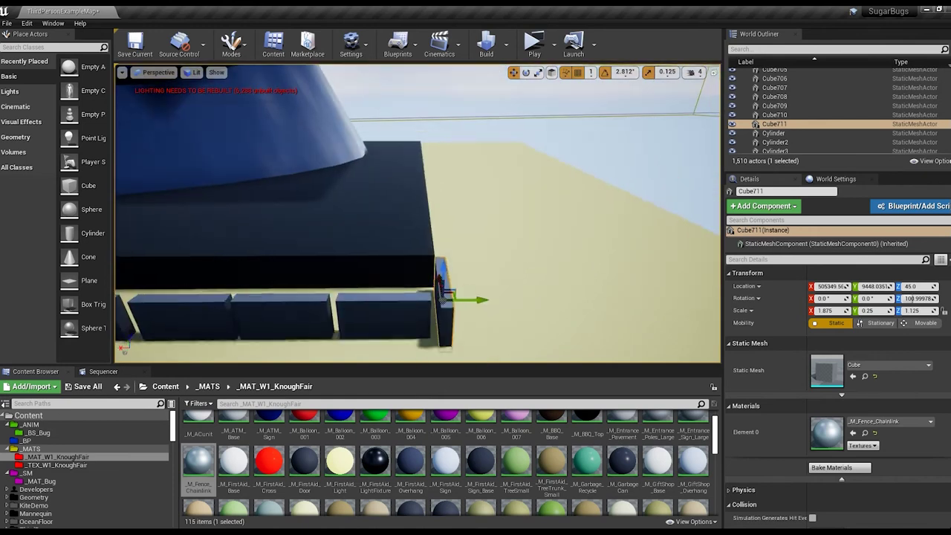
key(w)
alt+drag(448, 312, 416, 257)
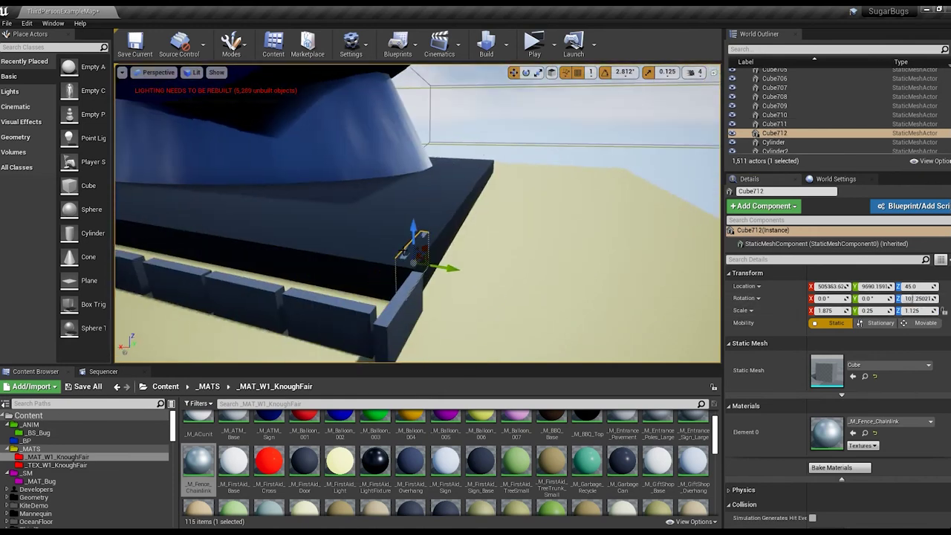
mouse_move(417, 201)
alt+mouse_down()
mouse_move(472, 234)
mouse_move(447, 217)
mouse_move(495, 204)
mouse_move(499, 153)
alt+mouse_up()
ctrl+click(472, 149)
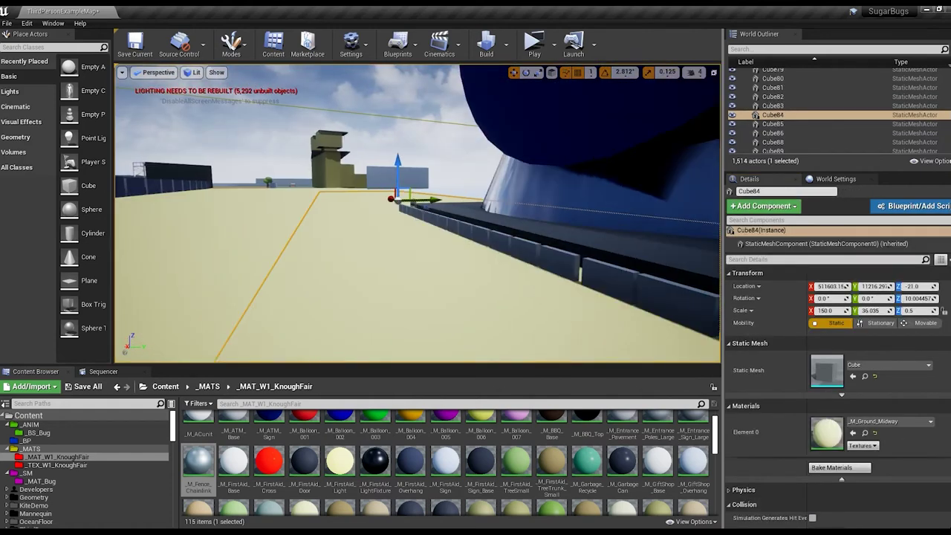
- Place a new cube beside the wheel platform and raise it as the slide post
right_drag(416, 215, 416, 215)
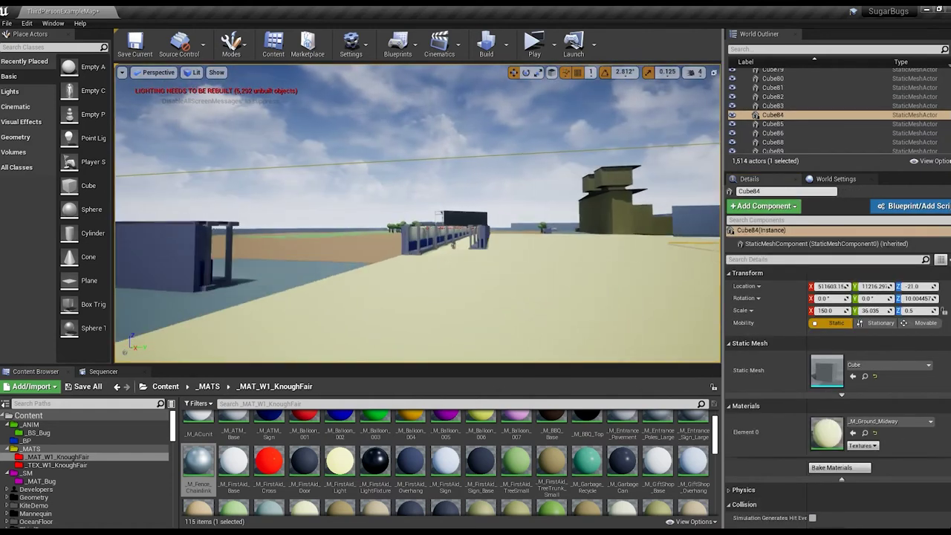
key(f)
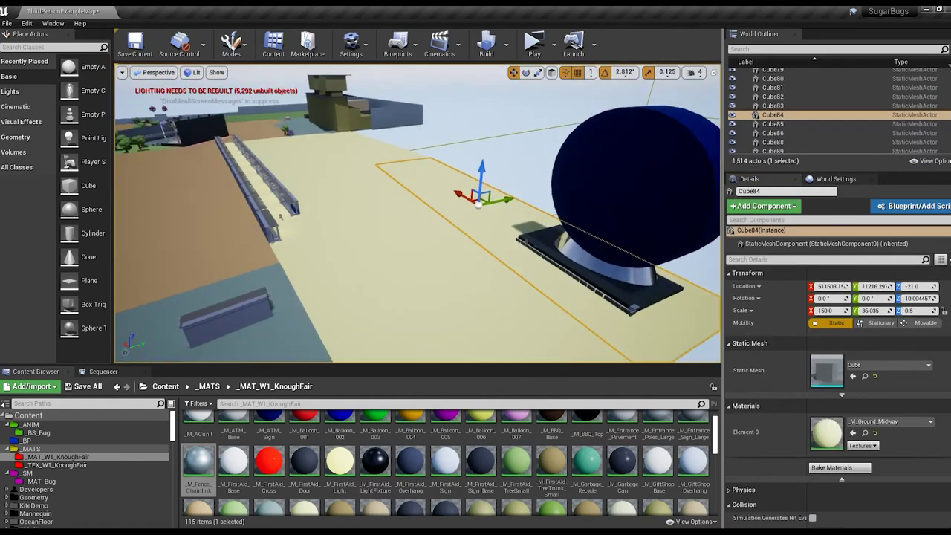
right_drag(478, 241, 478, 241)
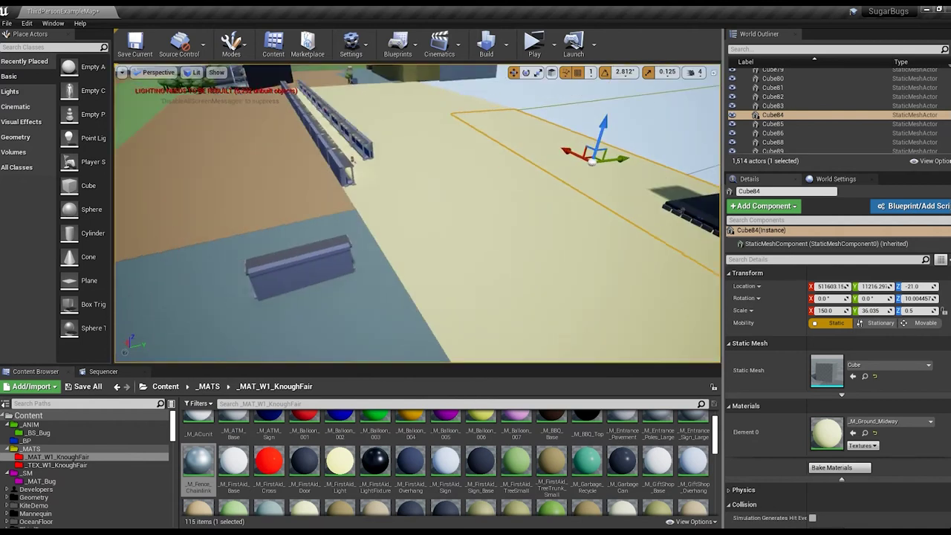
drag(76, 195, 416, 204)
right_drag(416, 204, 347, 206)
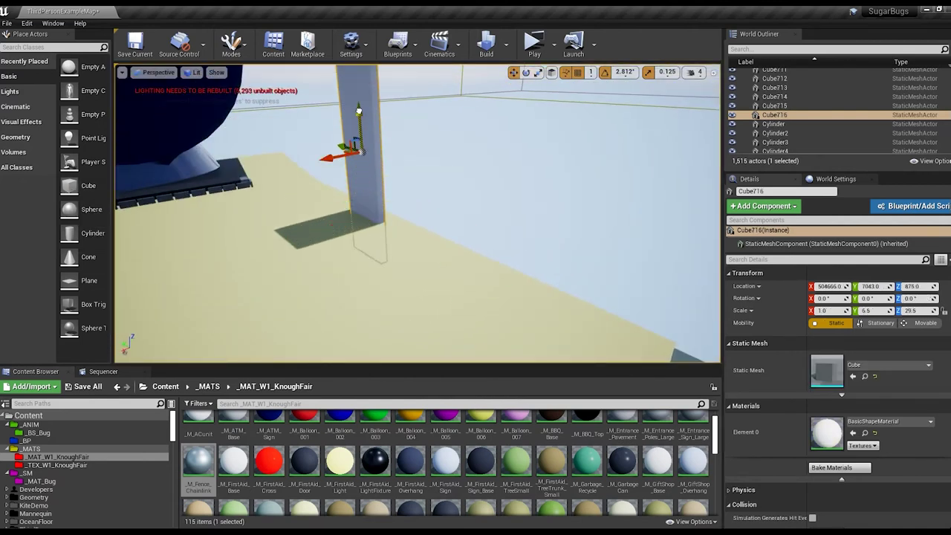
right_drag(358, 110, 358, 110)
drag(446, 186, 450, 143)
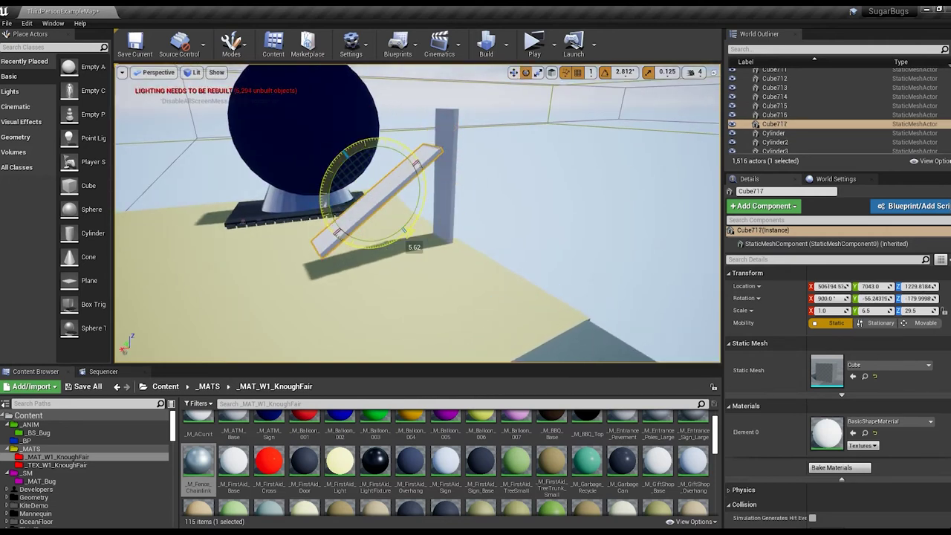
- Set the tilted ramp on the post, then copy pieces sideways and upward for lanes and side walls
drag(354, 206, 334, 218)
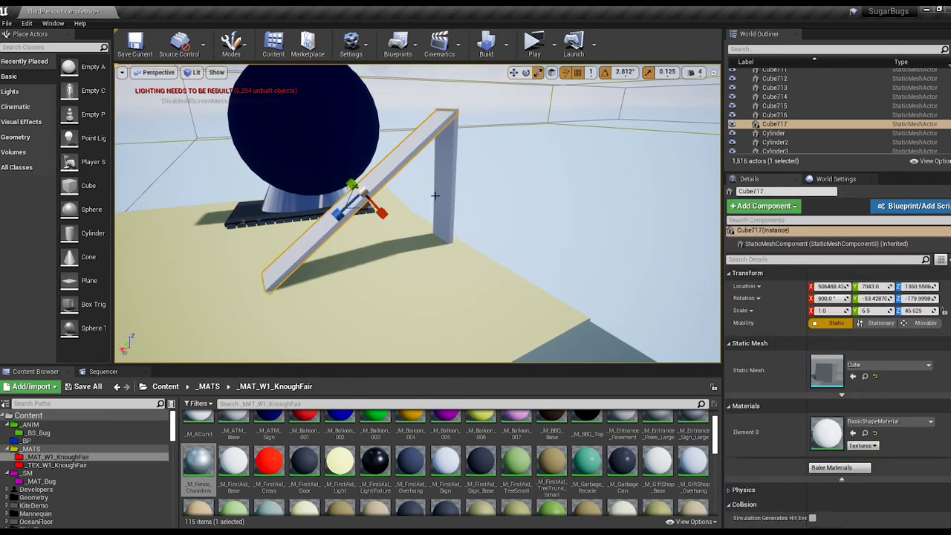
right_drag(435, 195, 327, 182)
ctrl+click(327, 182)
key(ctrl+z)
mouse_move(336, 176)
alt+mouse_down()
mouse_move(315, 180)
mouse_move(364, 212)
alt+mouse_up()
right_drag(399, 216, 476, 162)
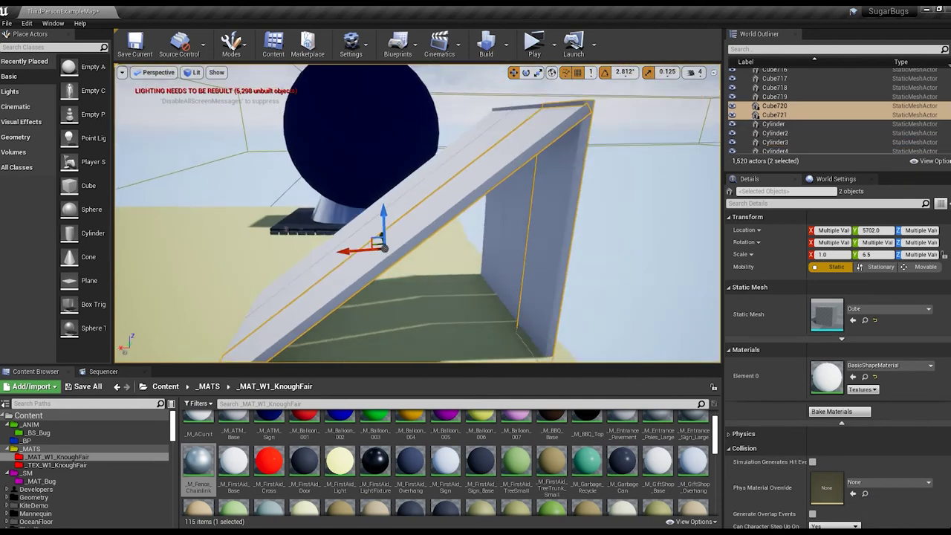
alt+drag(472, 217, 470, 190)
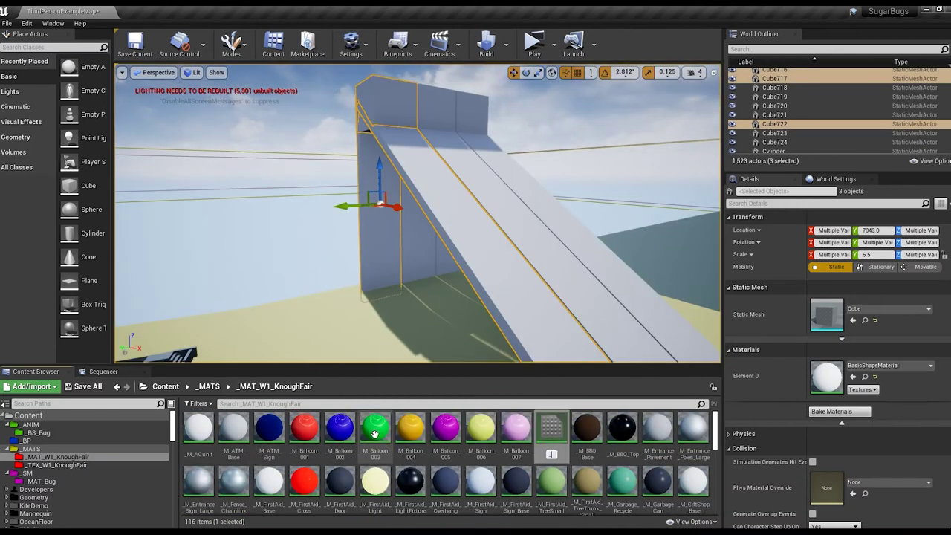
- Name the new material _M_Ride_Slide1, open it, and delete the extra slide piece
key(Return)
double_click(301, 487)
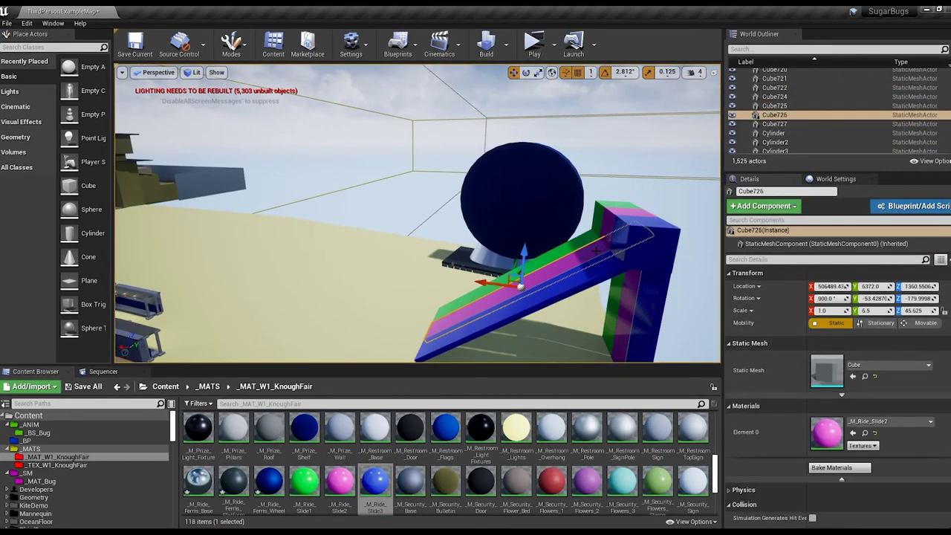
key(Delete)
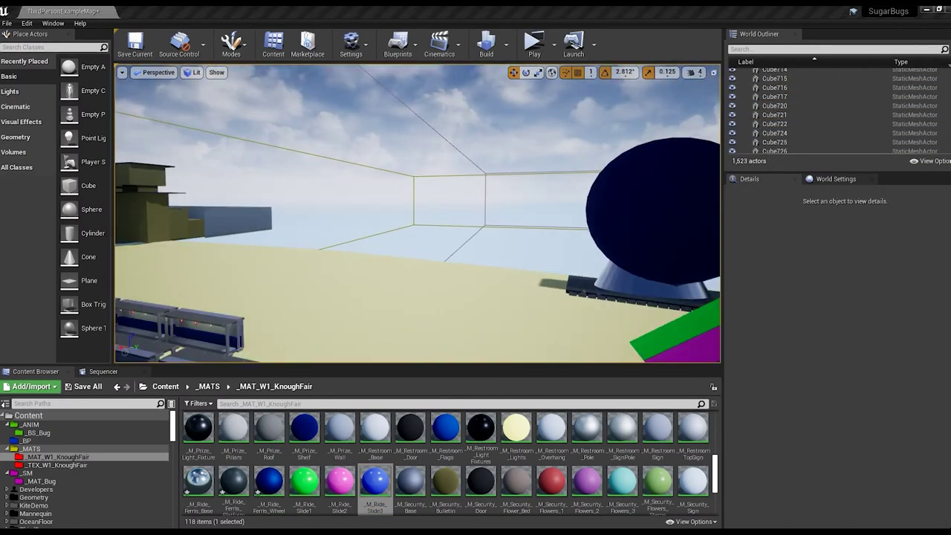
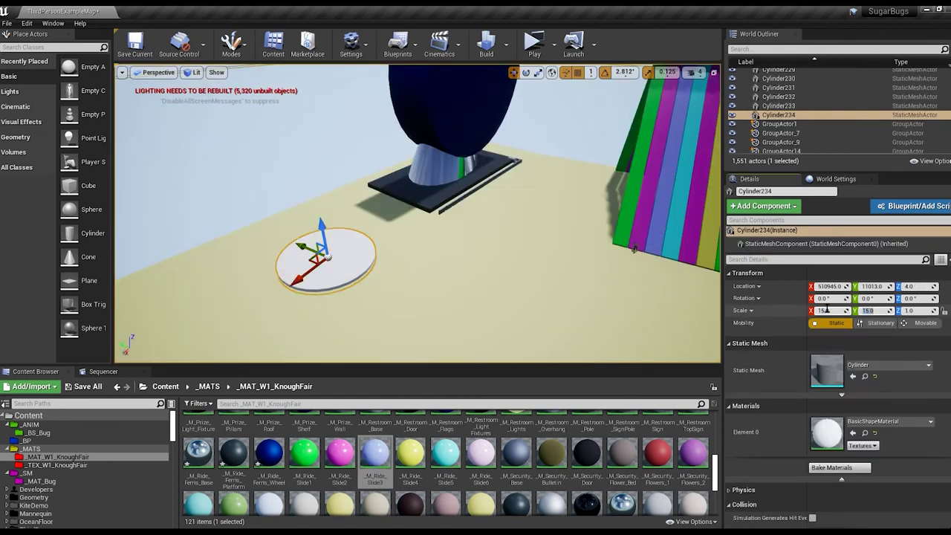
- Duplicate the top cylinder upward and set its Scale X/Y to 3.0
click(598, 238)
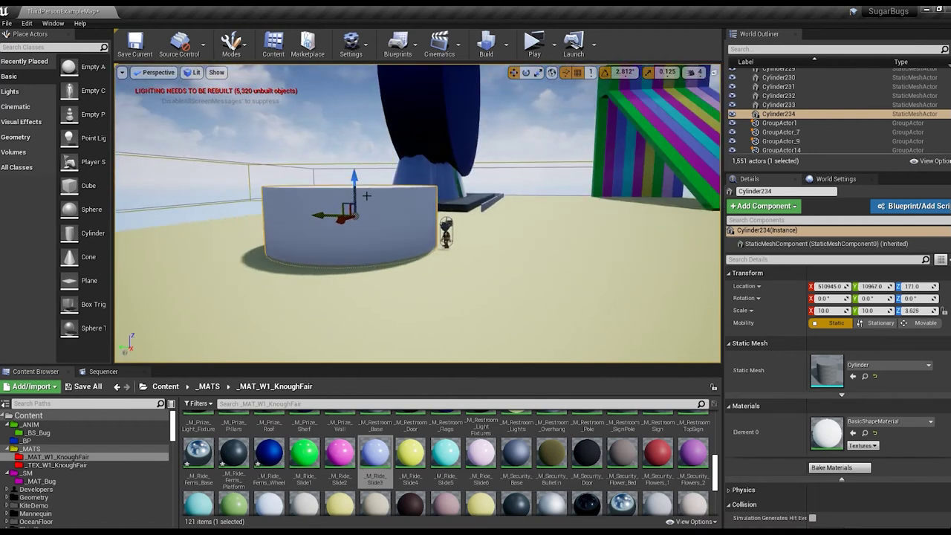
scroll(354, 225, down, 3)
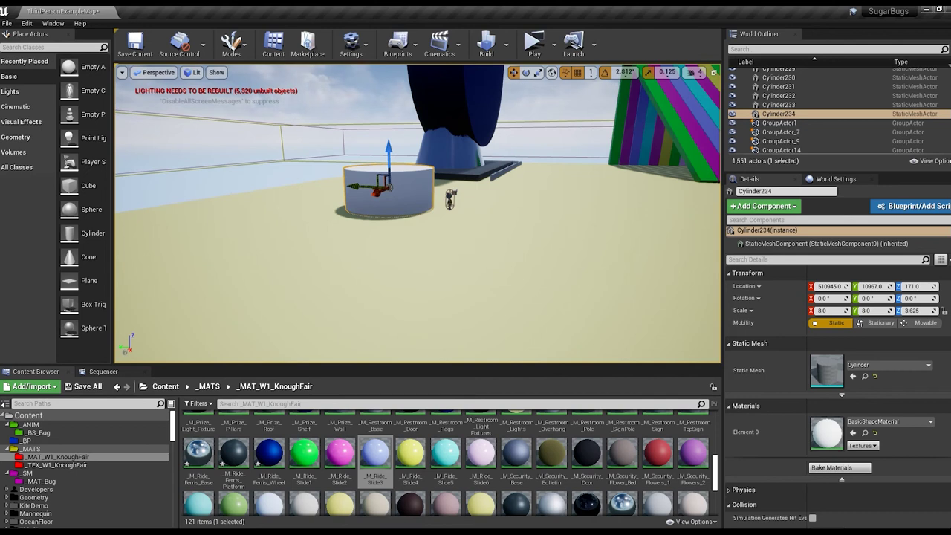
scroll(429, 214, up, 3)
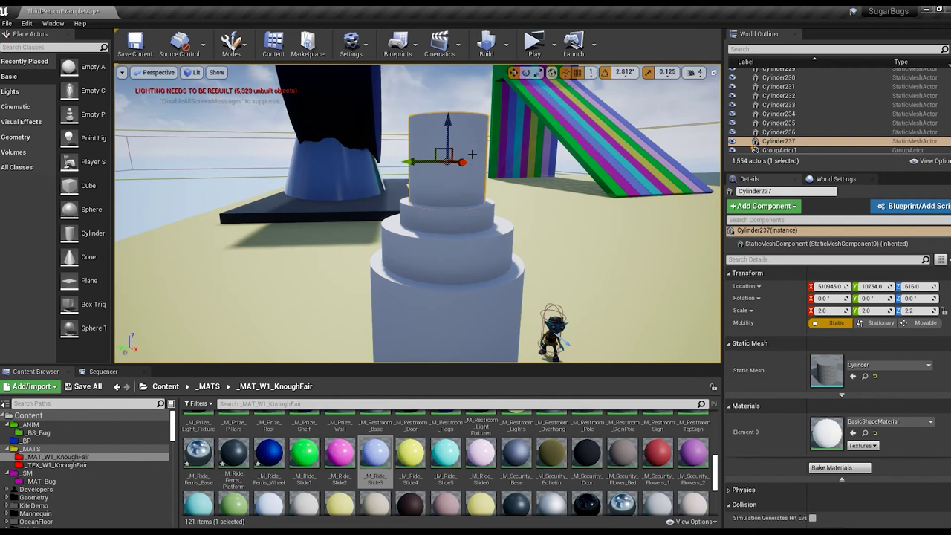
alt+drag(472, 154, 450, 69)
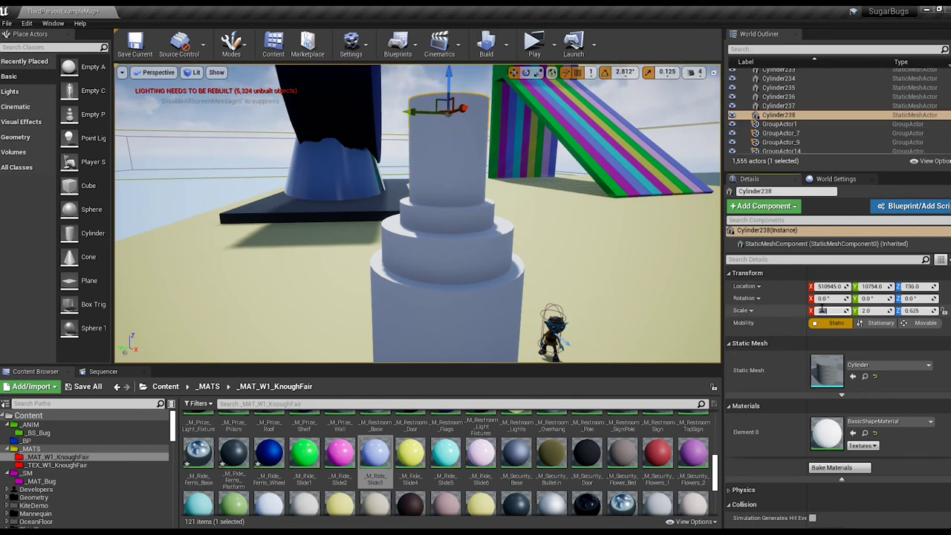
text(3)
key(Tab)
text(3)
- Widen the top piece into a flat disc with Scale X/Y 8.0 and Z 0.9
click(920, 307)
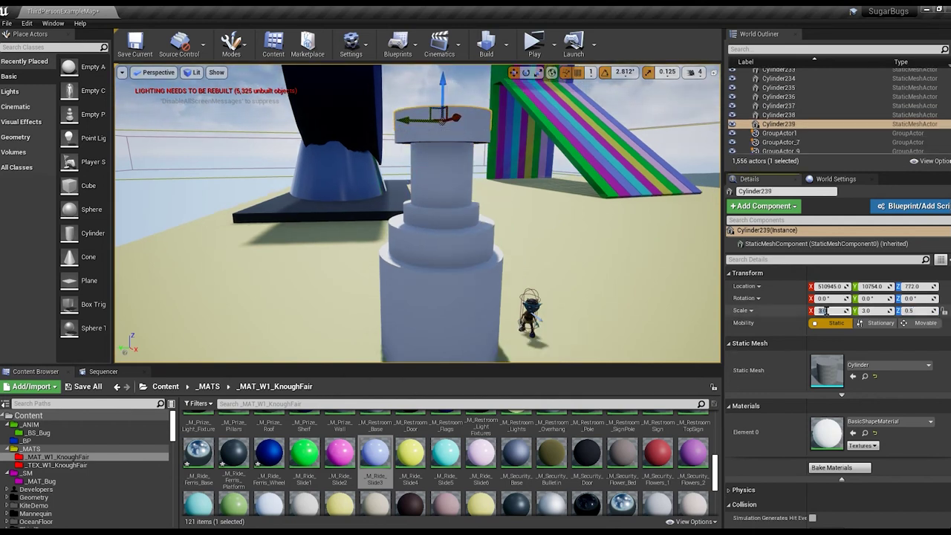
text(3.5)
middle_drag(503, 117, 451, 194)
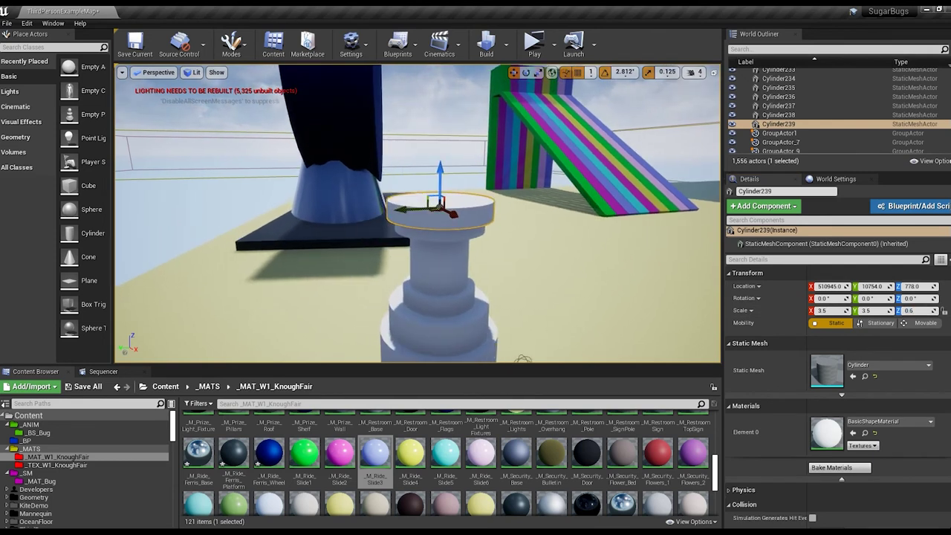
text(8)
key(Return)
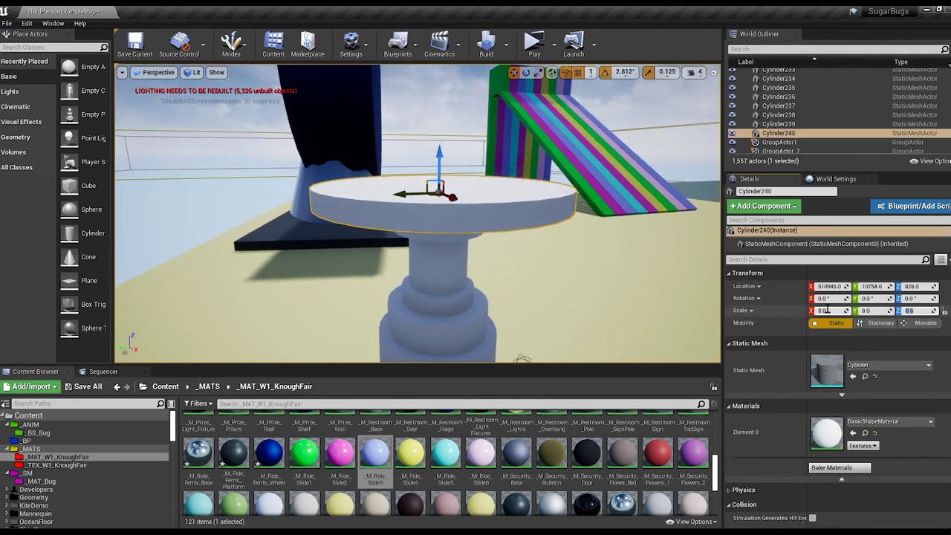
key(f)
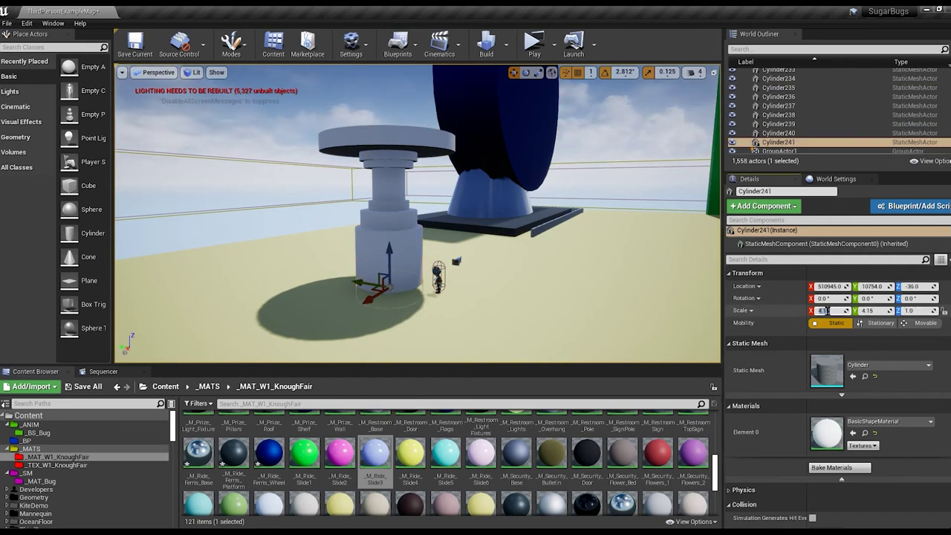
scroll(390, 238, down, 3)
- Select the pillar group and focus on its top disc
click(466, 226)
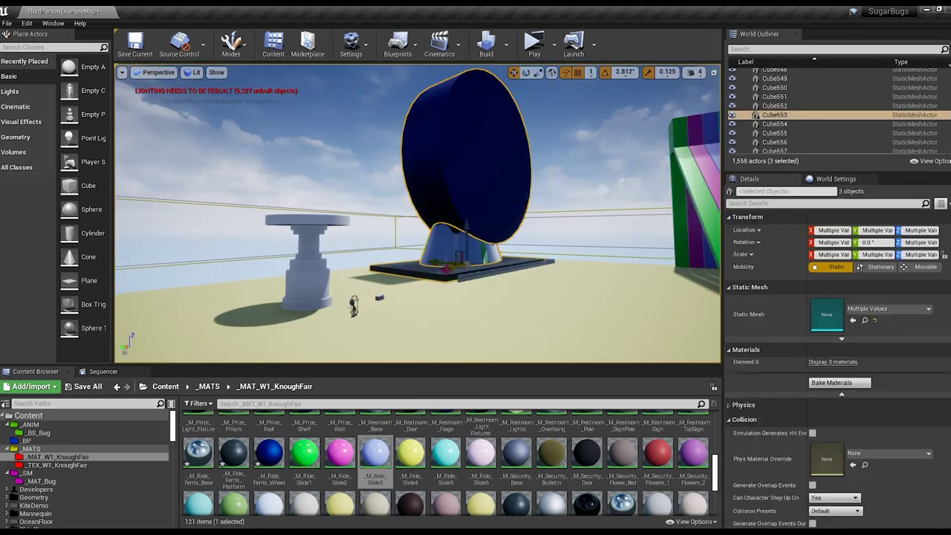
click(465, 234)
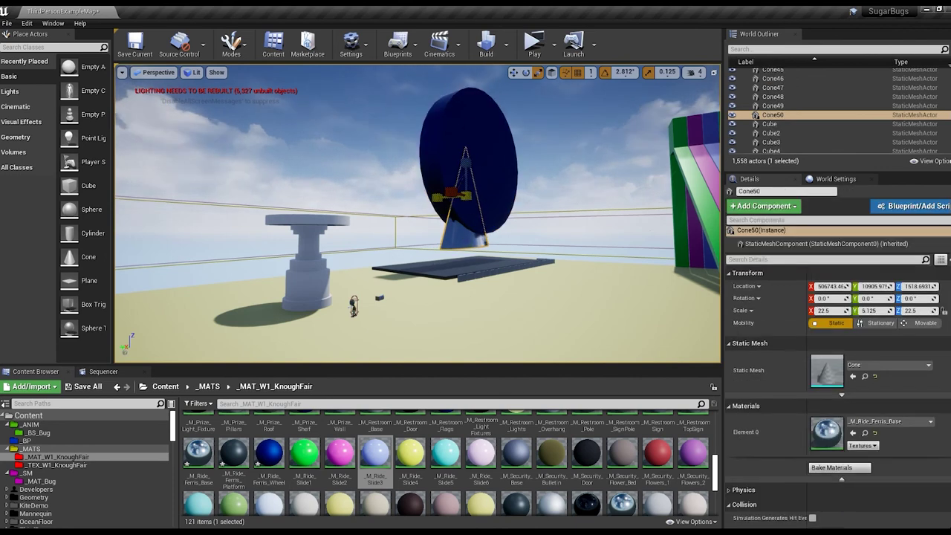
click(434, 171)
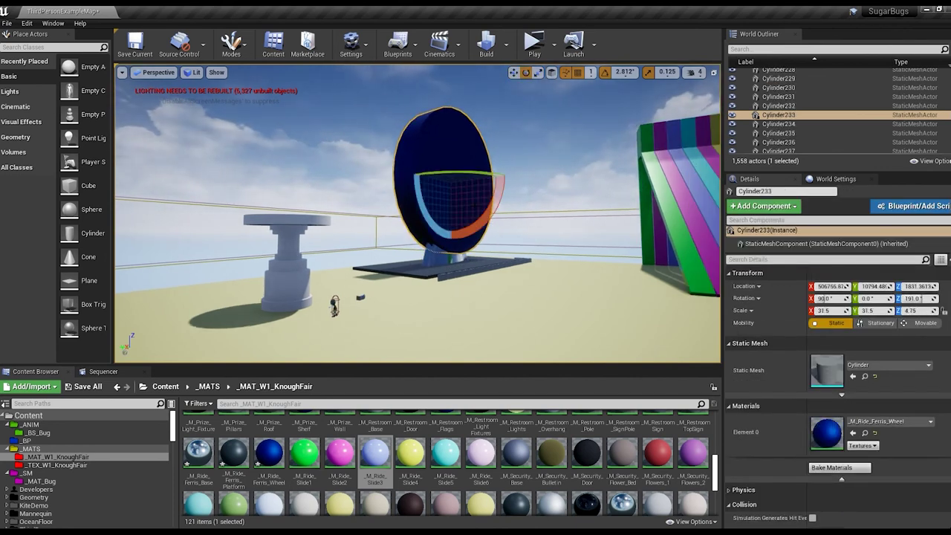
click(675, 217)
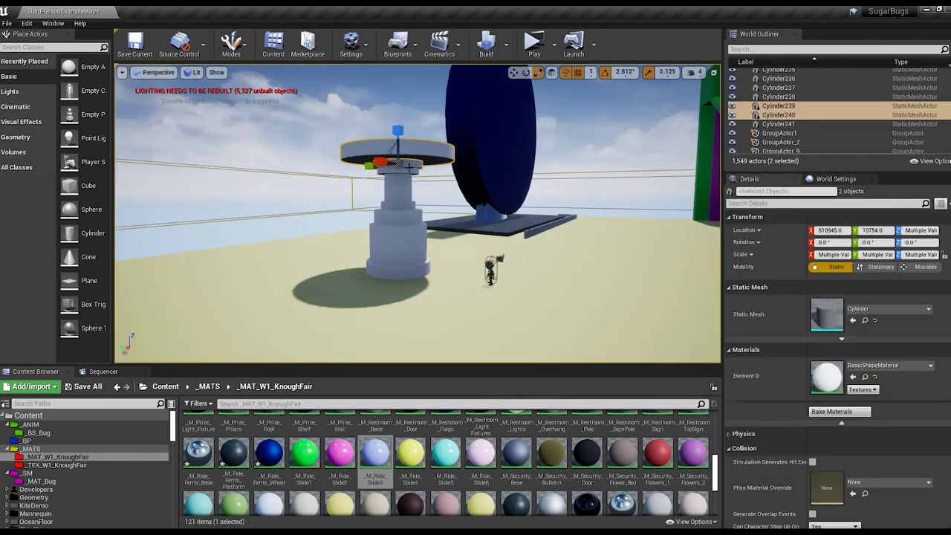
click(160, 245)
key(f)
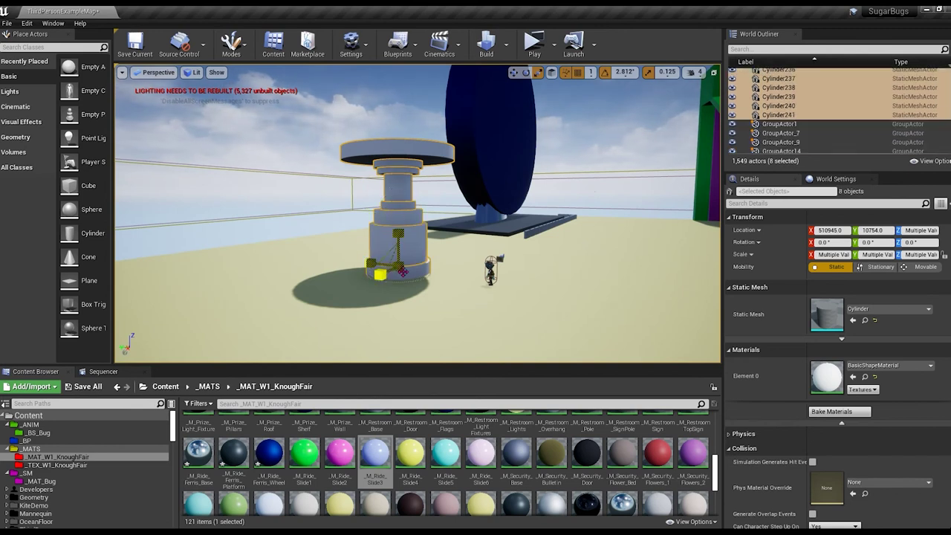
click(399, 184)
click(401, 112)
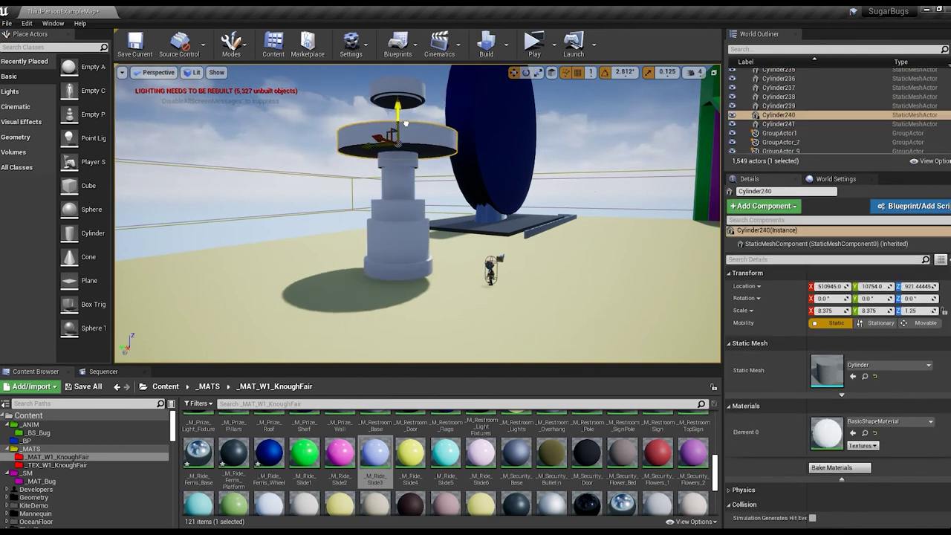
right_drag(401, 111, 430, 83)
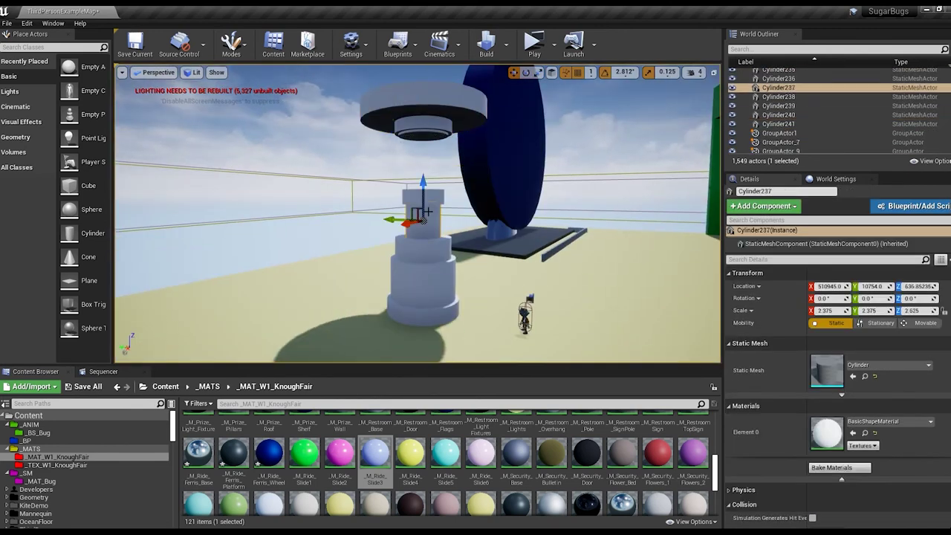
click(446, 195)
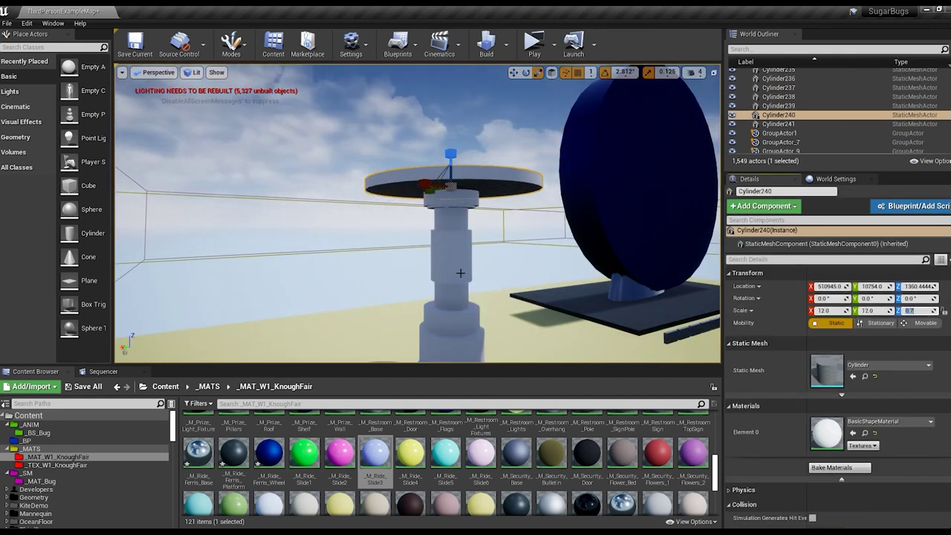
- Duplicate the top disc upward as a canopy with Scale X/Y 15
alt+drag(450, 157, 453, 144)
text(15)
key(Return)
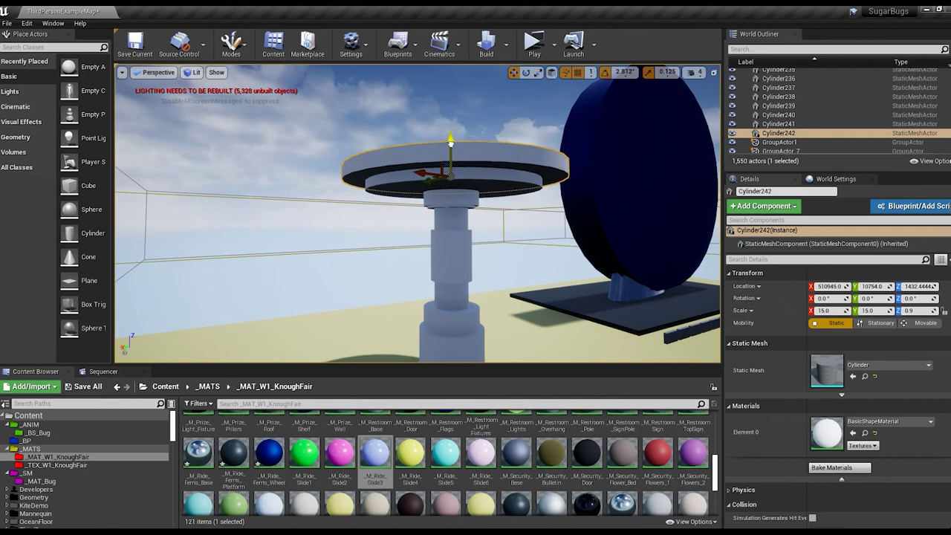
- Add a Cylinder from Place Actors and raise it under the canopy as a pole
drag(90, 232, 473, 220)
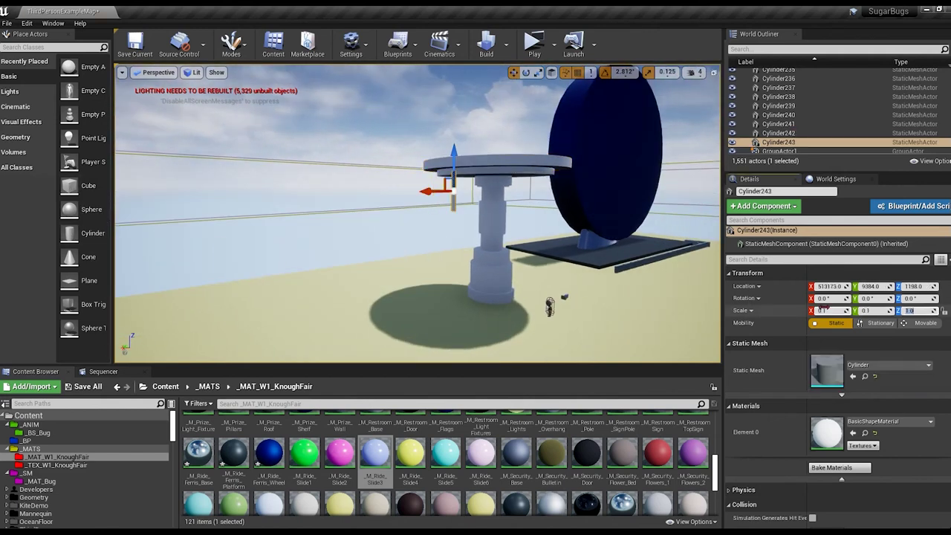
alt+drag(473, 185, 480, 192)
mouse_move(165, 289)
mouse_down()
mouse_move(228, 192)
mouse_move(337, 182)
mouse_move(334, 201)
mouse_up()
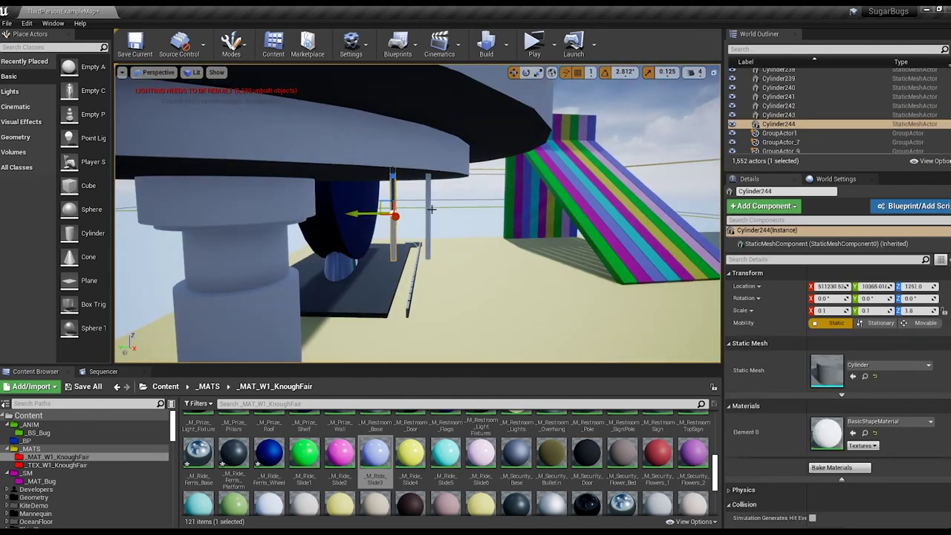
- In top wireframe view, duplicate and rotate the poles around the canopy, then tilt them outward
click(158, 72)
click(212, 98)
mouse_move(464, 237)
alt+mouse_down()
mouse_move(484, 238)
mouse_move(487, 200)
alt+mouse_up()
key(w)
mouse_move(446, 228)
alt+mouse_down()
mouse_move(581, 168)
mouse_move(447, 199)
alt+mouse_up()
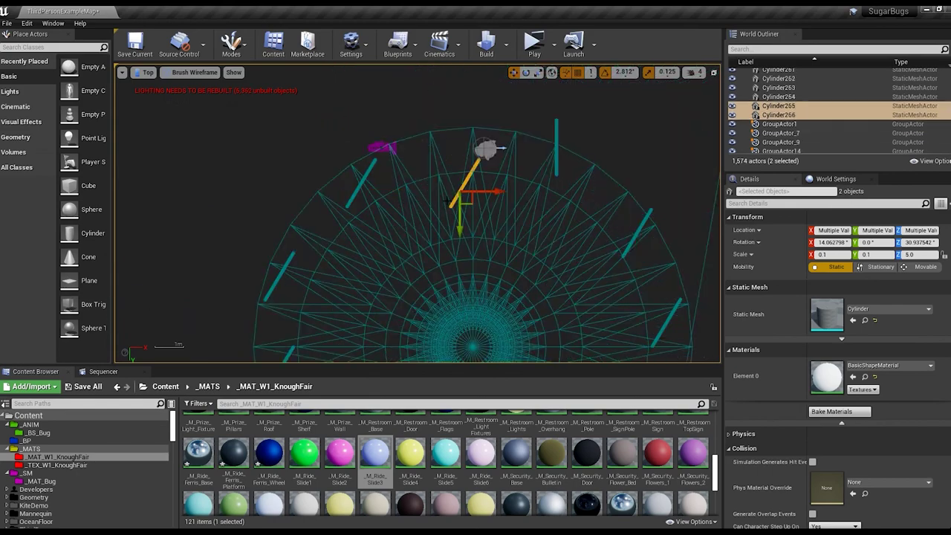
key(alt+g)
mouse_move(439, 178)
mouse_down()
mouse_move(375, 190)
mouse_move(411, 205)
mouse_up()
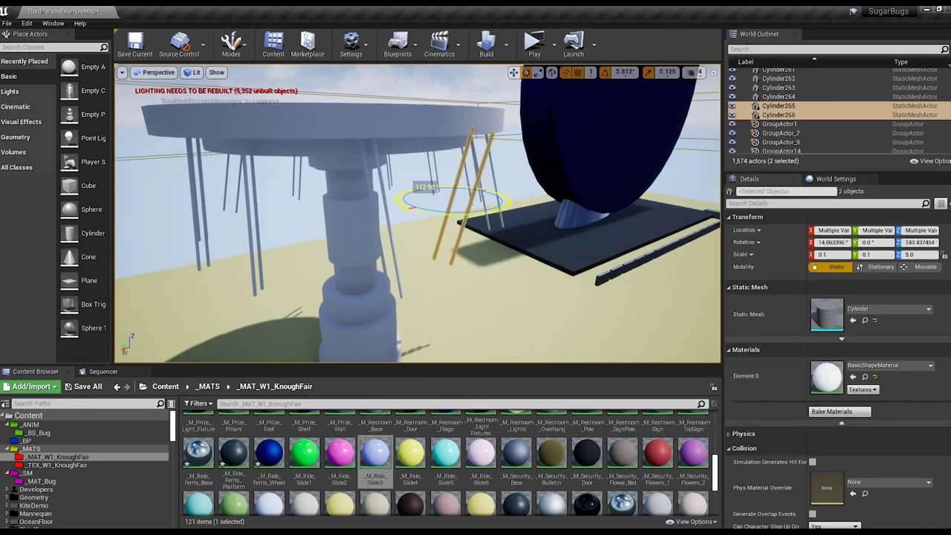
right_drag(411, 205, 416, 209)
key(w)
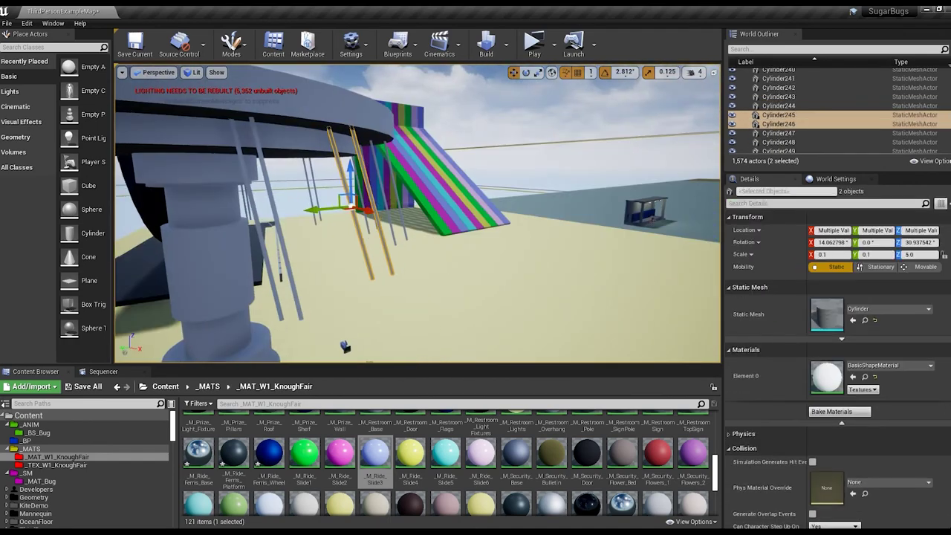
- Add a Cube seat below a pole end and Alt-drag copies under the next poles
drag(89, 185, 330, 197)
right_drag(329, 198, 416, 208)
key(e)
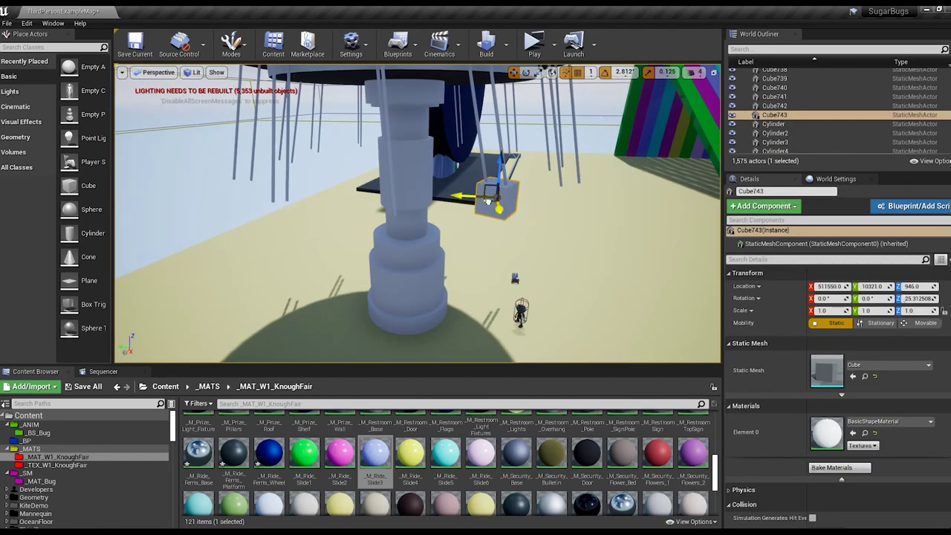
alt+shift+drag(487, 199, 318, 230)
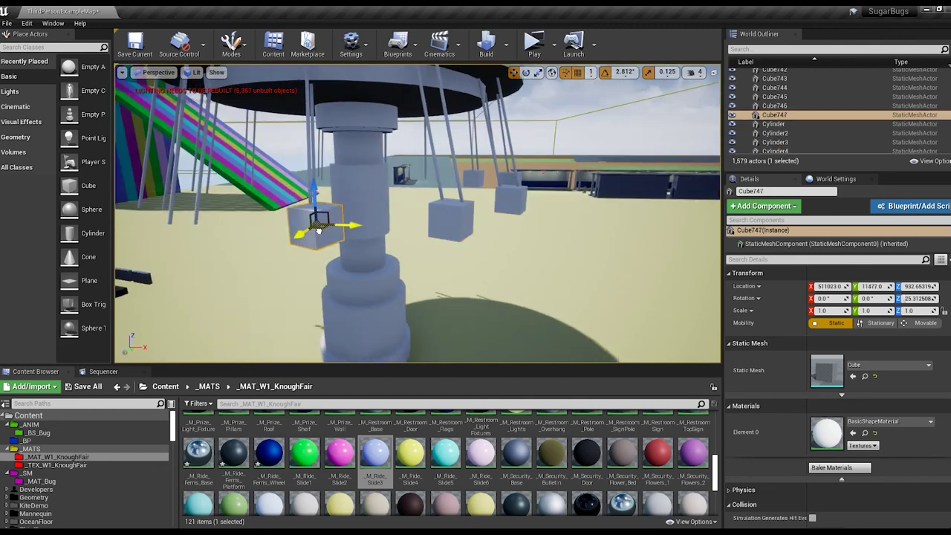
mouse_move(318, 231)
alt+shift+mouse_down()
mouse_move(451, 257)
mouse_move(371, 295)
alt+shift+mouse_up()
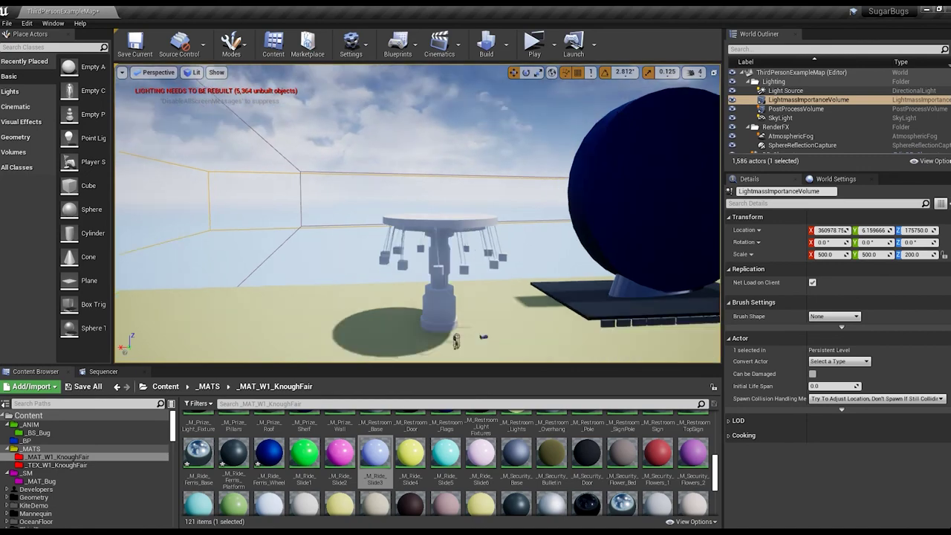
- Edit the swing base material: metallic 0.8, roughness 0.2 and a new base colour
click(446, 297)
click(234, 451)
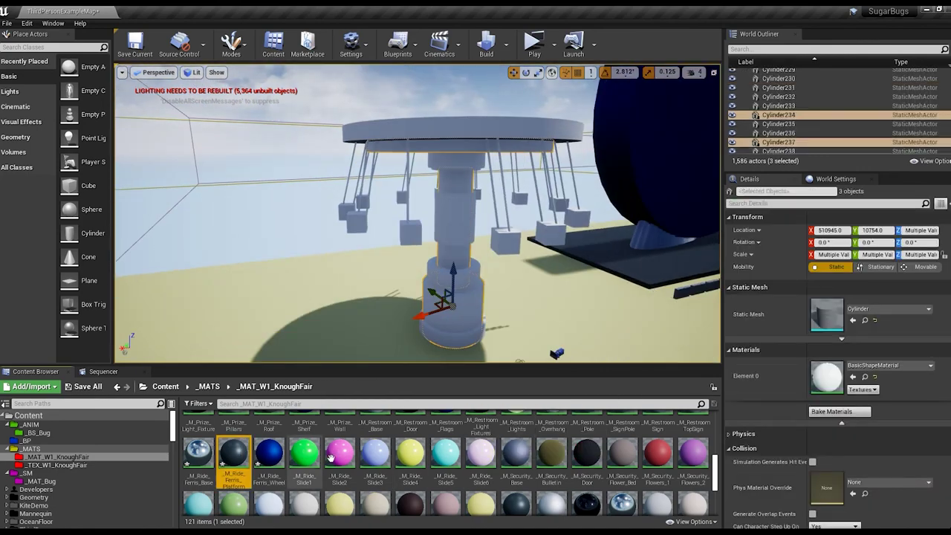
double_click(516, 451)
click(267, 256)
text(0.8)
click(267, 356)
text(0.2)
double_click(279, 182)
click(436, 423)
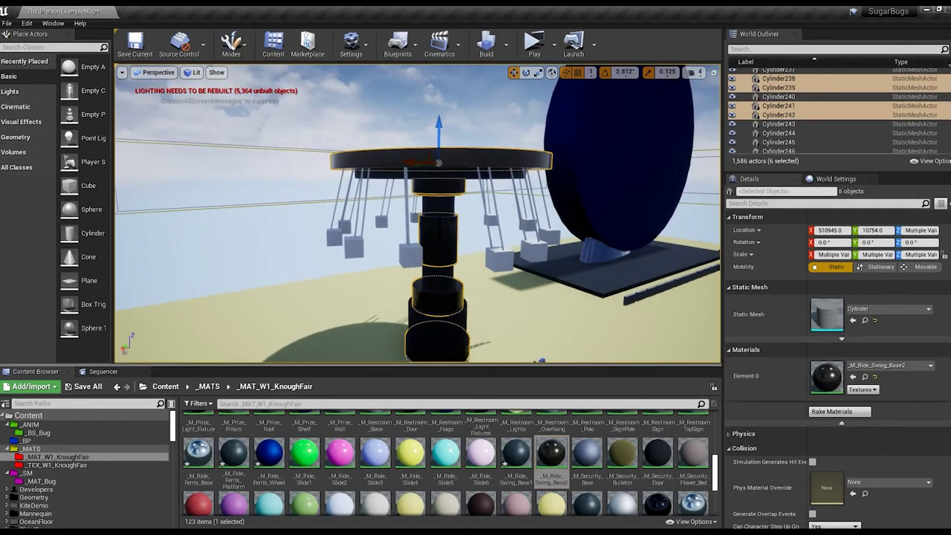
- Duplicate _M_Ride_Ferris_Base as _M_Ride_Swing_Chain and apply it to all hanging poles
shift+click(779, 123)
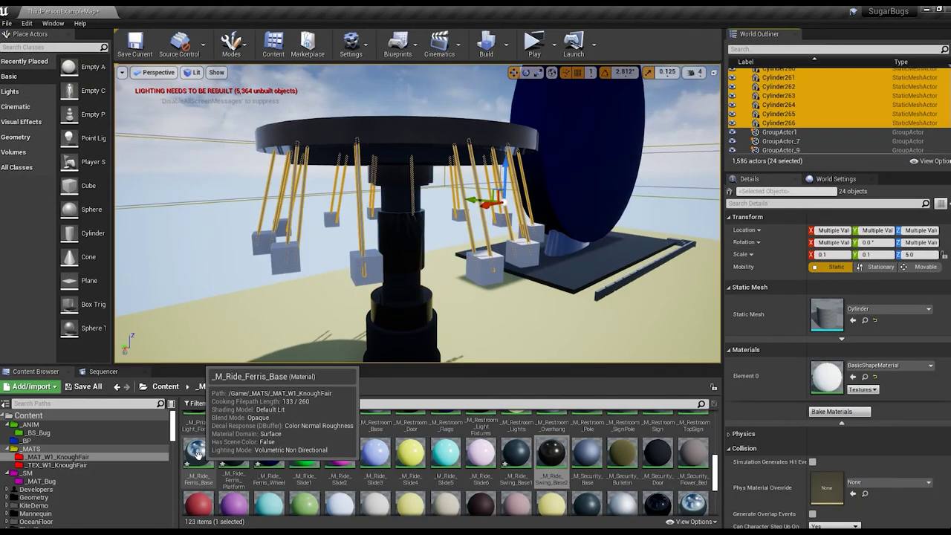
click(197, 453)
key(ctrl+w)
key(Return)
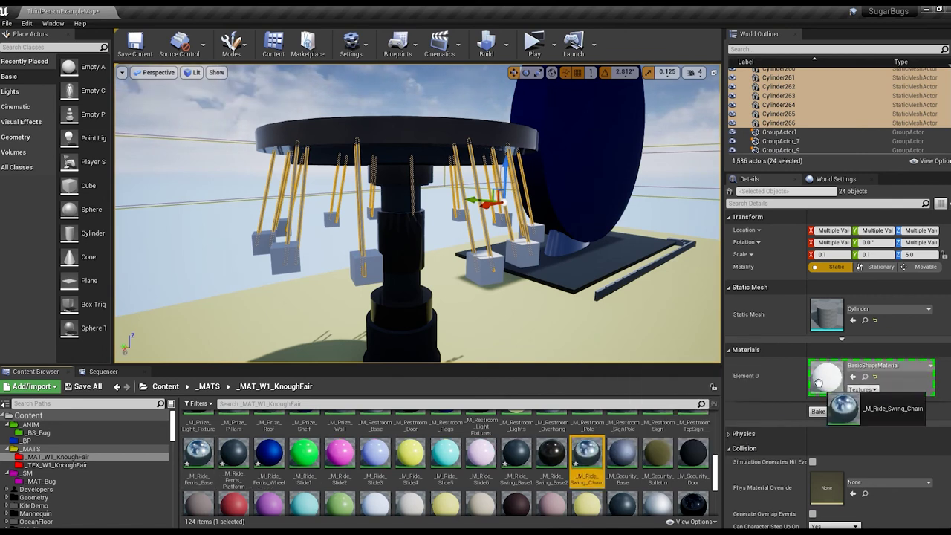
drag(587, 451, 828, 375)
- Select the twelve seat cubes and create a duplicated seat material with a new base colour
shift+click(777, 114)
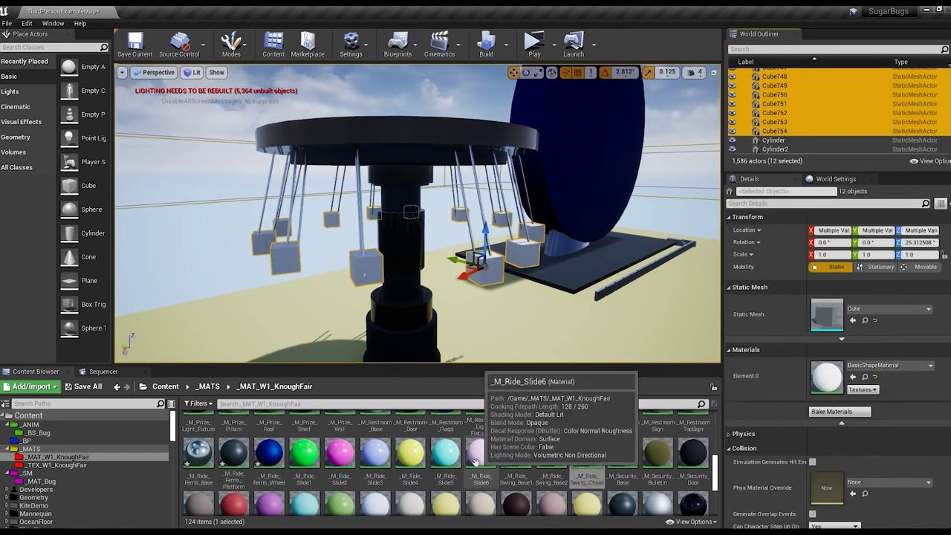
scroll(446, 461, down, 5)
click(657, 429)
key(ctrl+w)
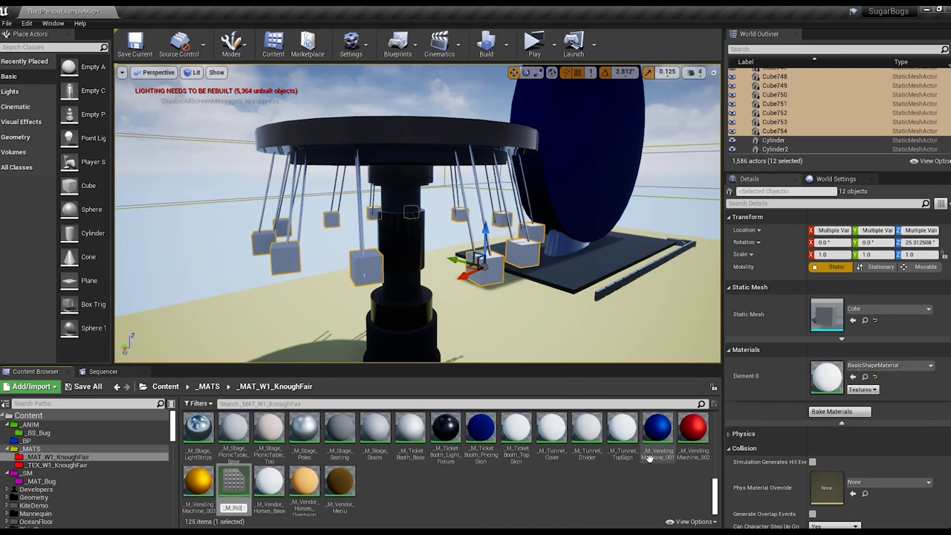
key(Return)
double_click(516, 487)
double_click(283, 178)
click(443, 432)
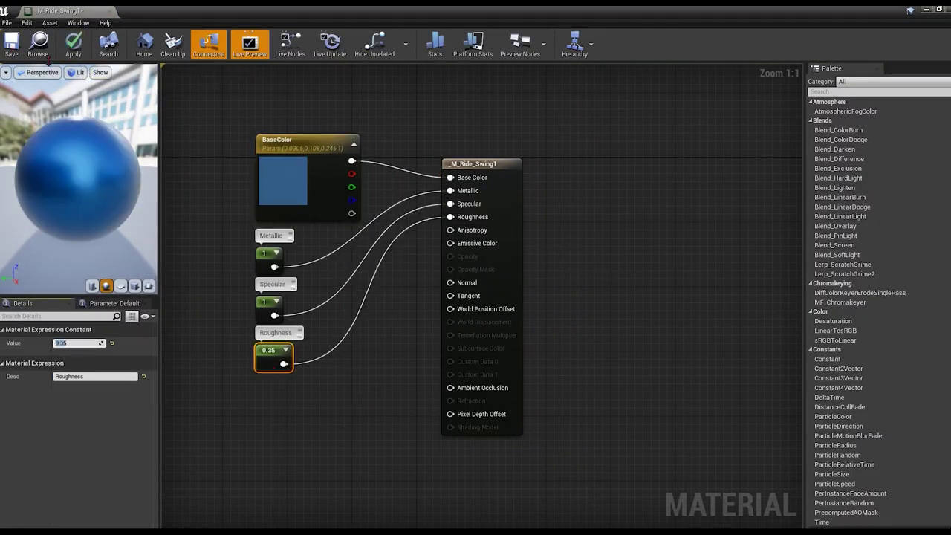
click(72, 44)
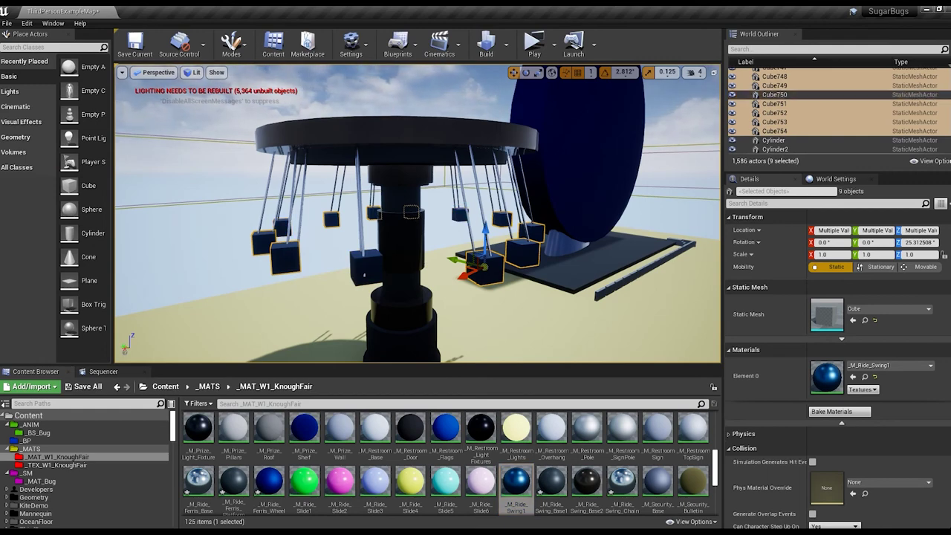
- Change the seat selection and apply another seat colour to its material
key(ctrl+z)
key(ctrl+z)
key(ctrl+z)
key(ctrl+z)
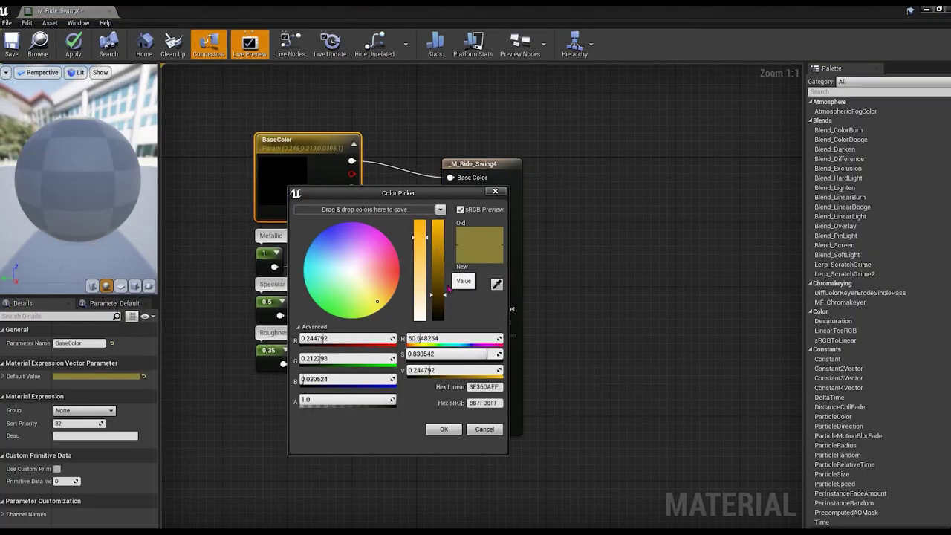
click(444, 429)
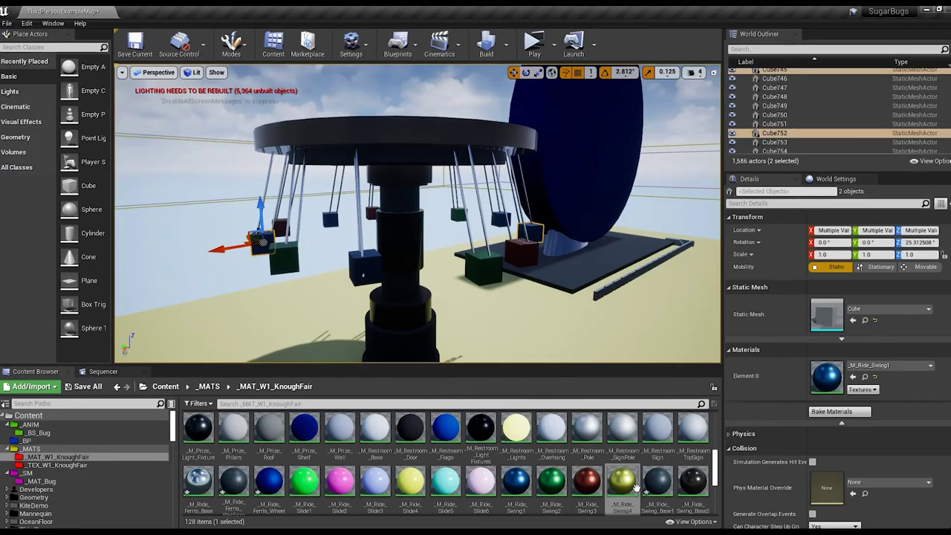
click(512, 304)
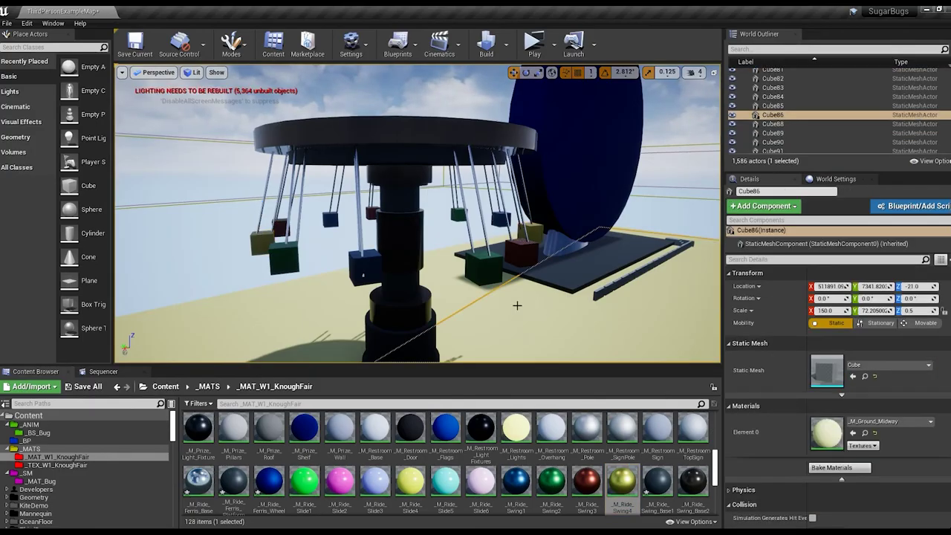
right_drag(512, 304, 227, 149)
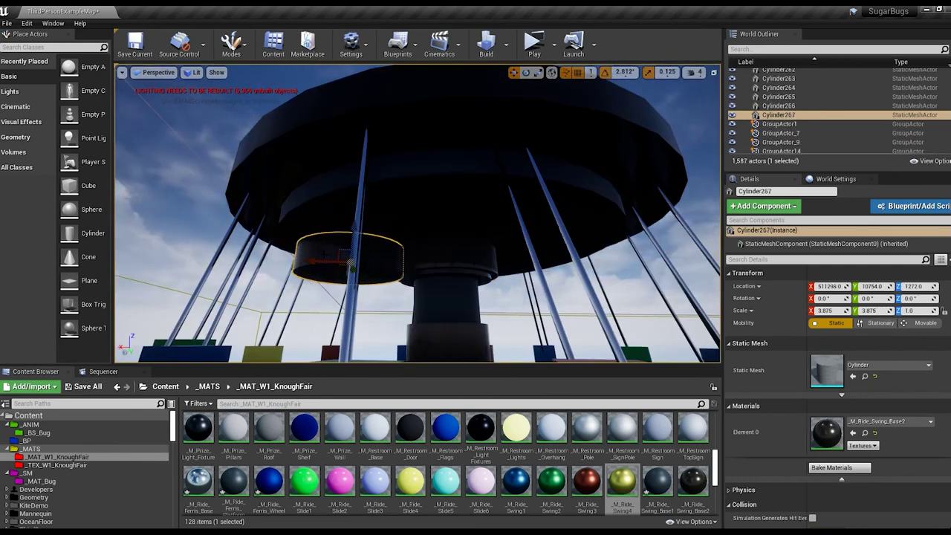
- Create M_Ride_Swing_Light_Fixture1 and apply it to the fixture cylinder
key(f)
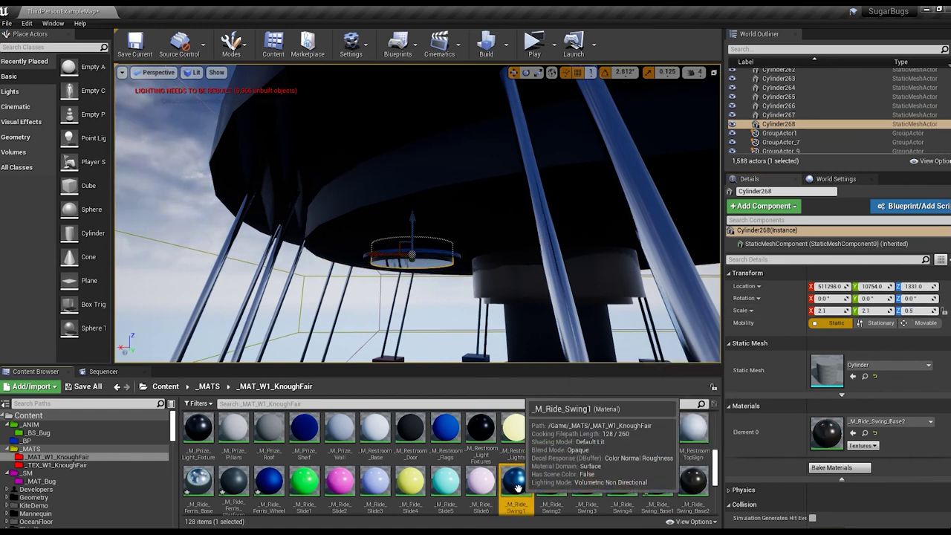
key(ctrl+w)
text(_Fixture1)
key(Return)
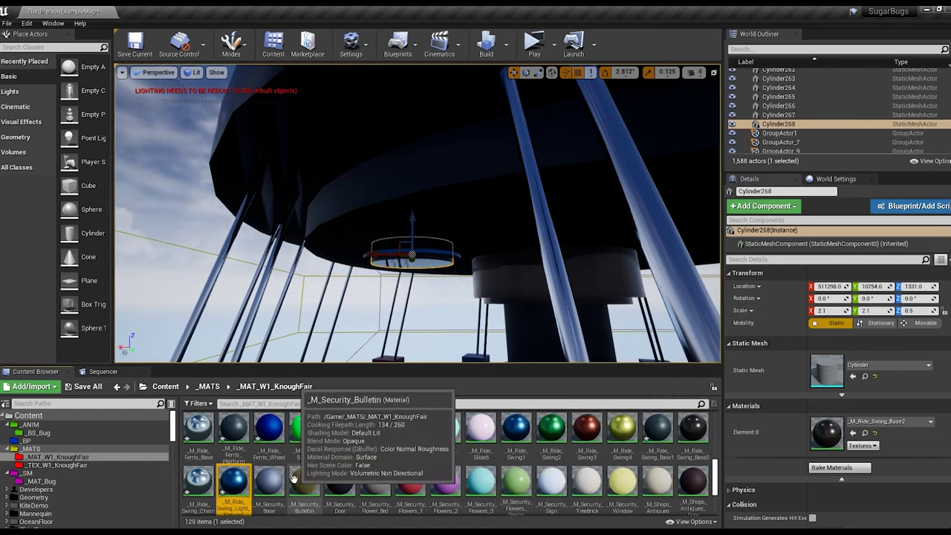
drag(234, 483, 429, 297)
- Duplicate M_Restroom_Lights as a bright yellow M_Ride_Swing_Light1 and place a point light beneath the fixture
scroll(607, 480, up, 2)
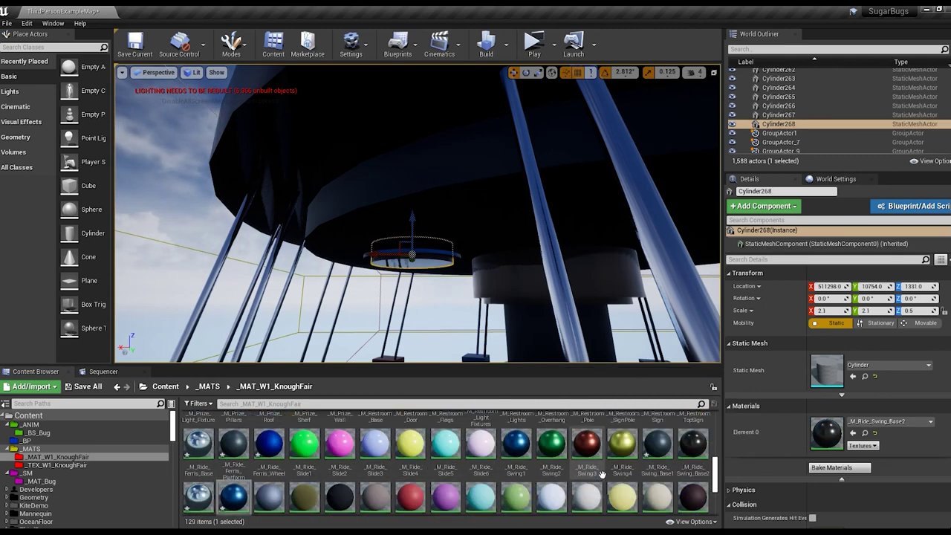
click(523, 464)
key(ctrl+w)
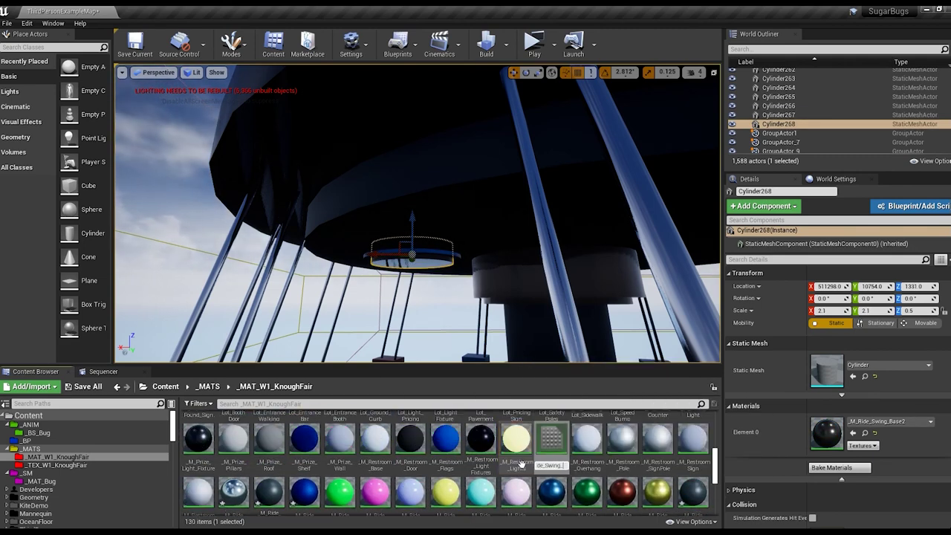
text(Light1)
key(Return)
double_click(231, 480)
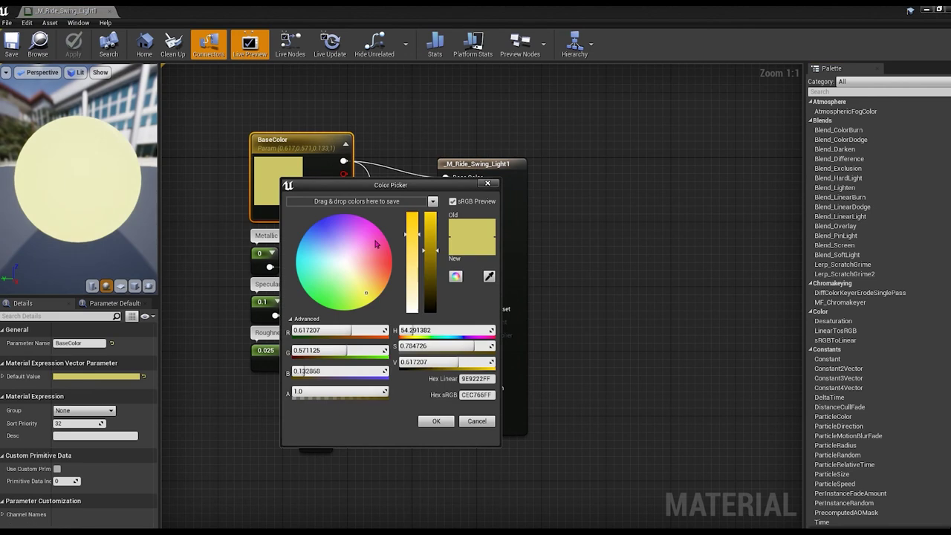
drag(370, 301, 372, 293)
click(436, 421)
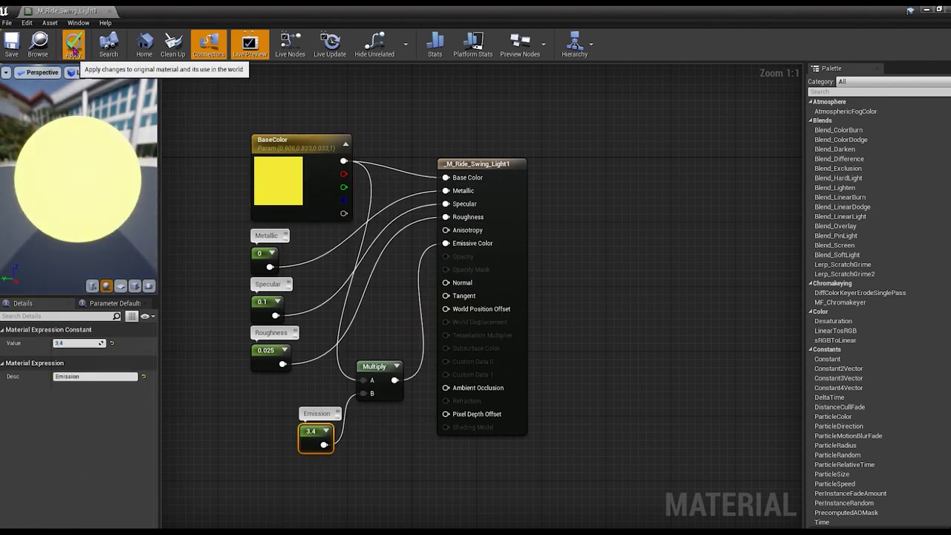
click(73, 45)
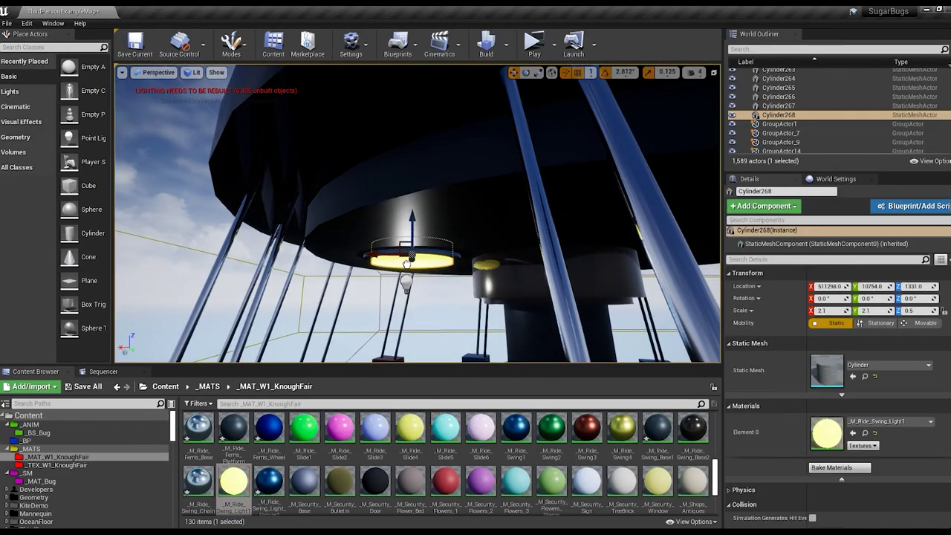
drag(93, 138, 454, 275)
click(699, 72)
- Set the point light to 120 cd, duplicate it around the canopy and widen its source radius
drag(708, 97, 701, 98)
right_drag(416, 223, 392, 204)
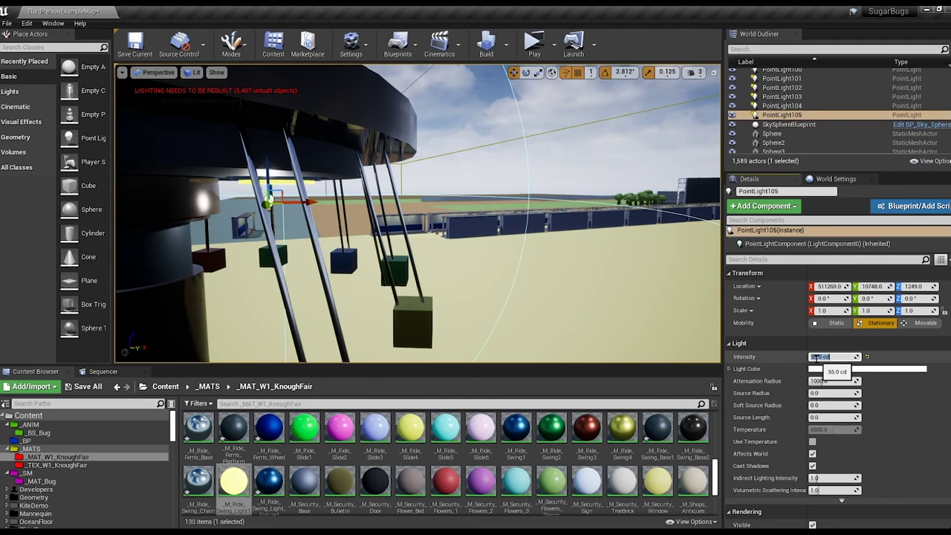
text(120)
key(Return)
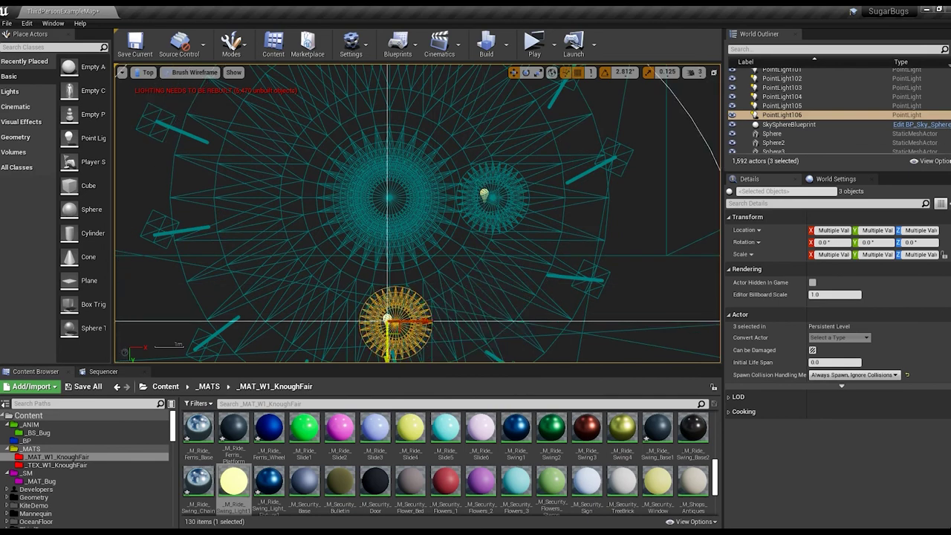
mouse_move(388, 305)
alt+mouse_down()
mouse_move(272, 202)
mouse_move(384, 100)
alt+mouse_up()
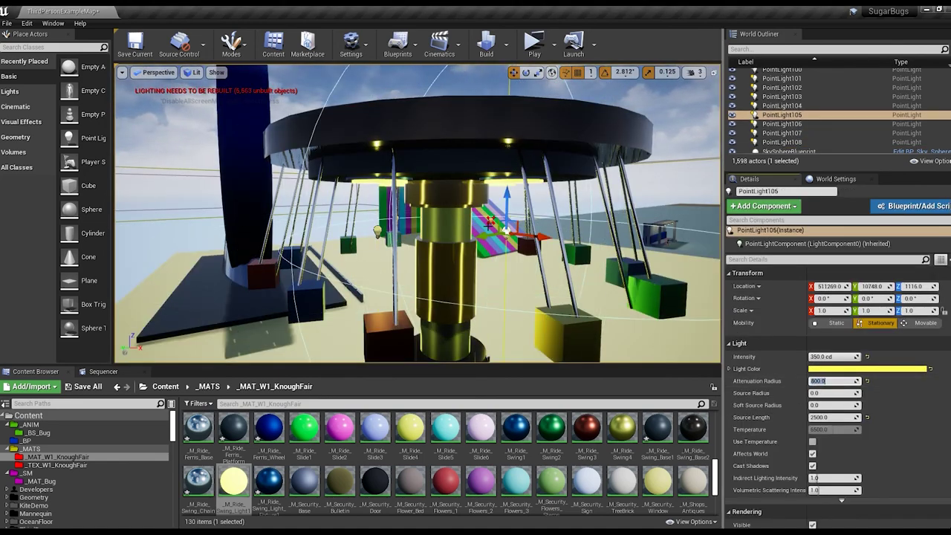
drag(825, 408, 825, 392)
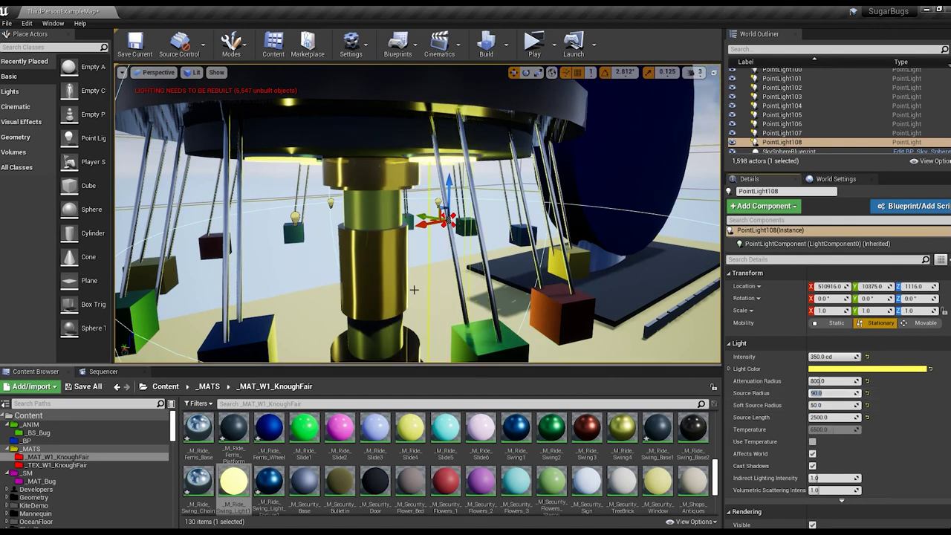
- Colour the canopy point lights pink, yellow and blue
click(331, 202)
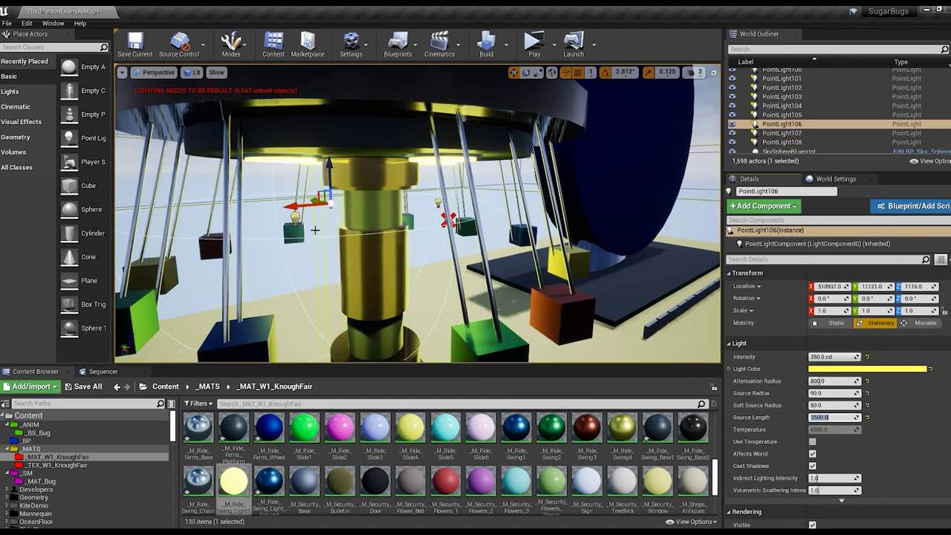
click(296, 217)
click(867, 369)
click(654, 320)
click(758, 506)
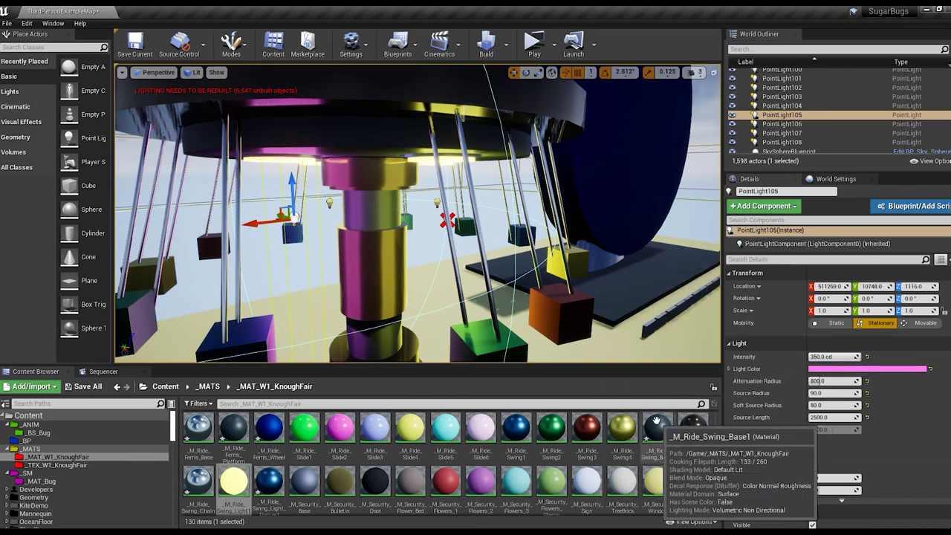
click(437, 202)
click(867, 368)
click(754, 504)
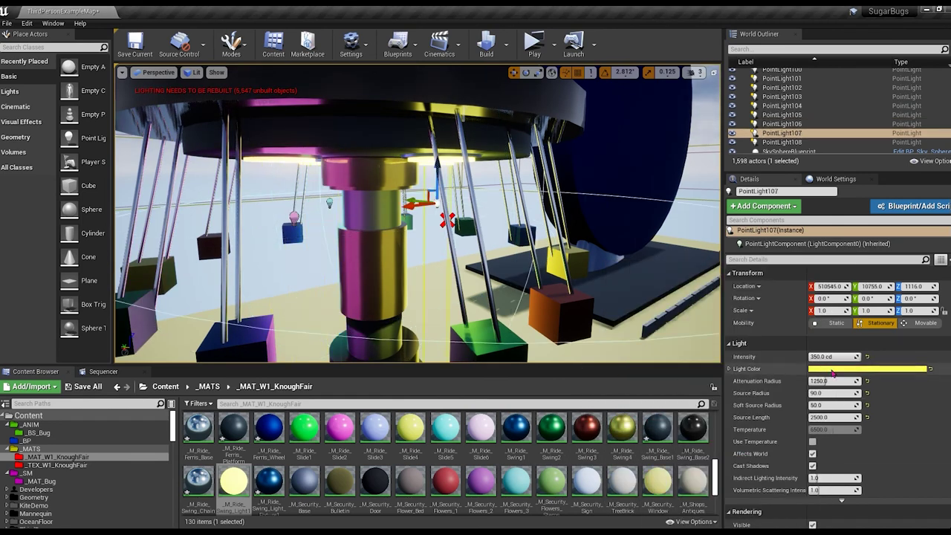
click(833, 368)
click(654, 334)
click(598, 347)
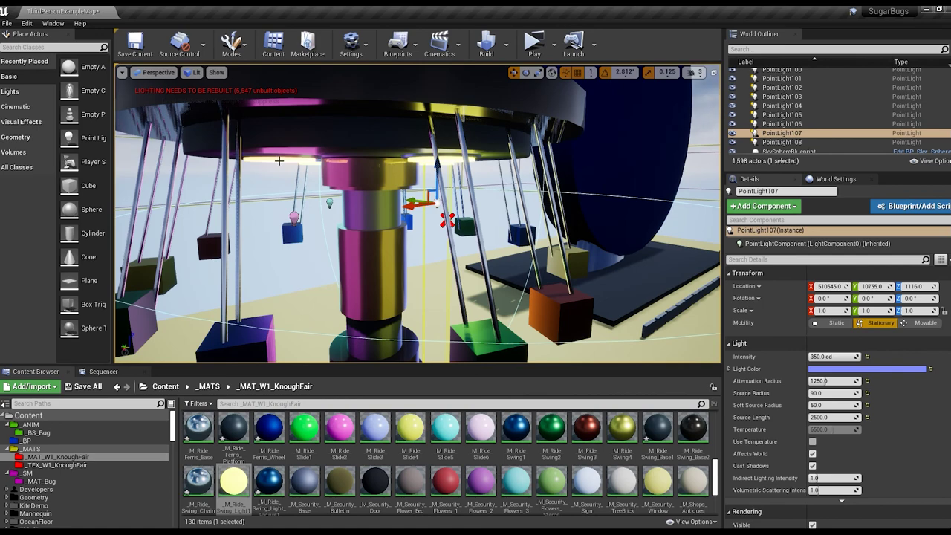
click(290, 223)
- Apply a pink base colour to the fixture light material, then save _M_Ride_Swing_Light4
double_click(824, 431)
click(115, 377)
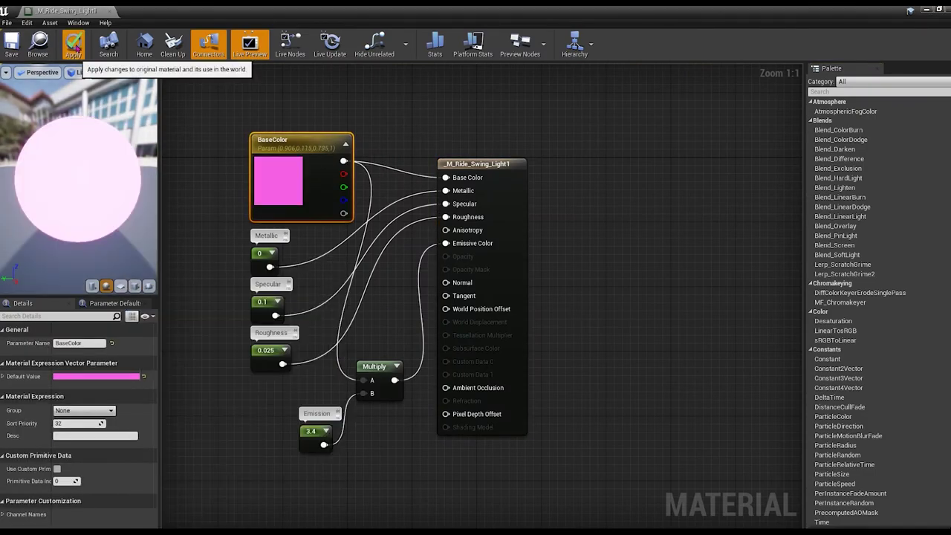
click(74, 47)
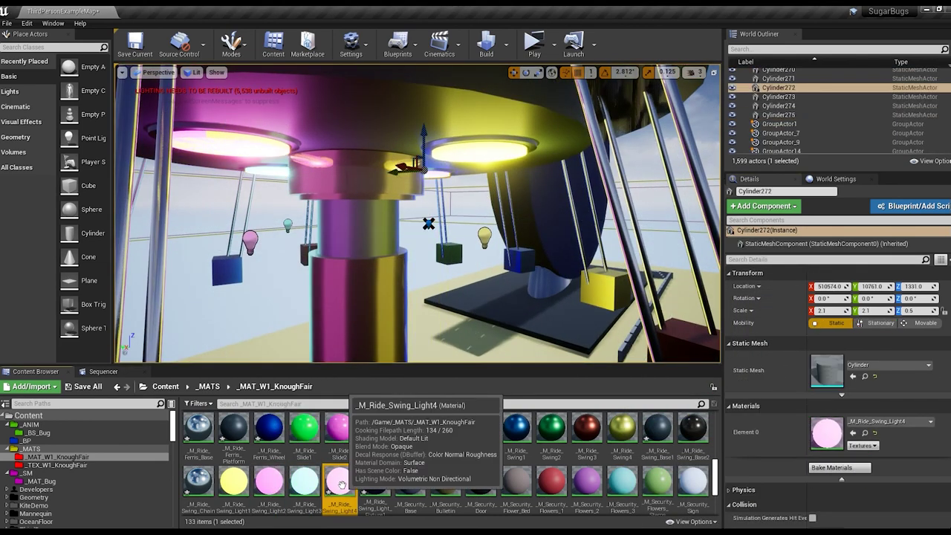
double_click(340, 483)
click(11, 46)
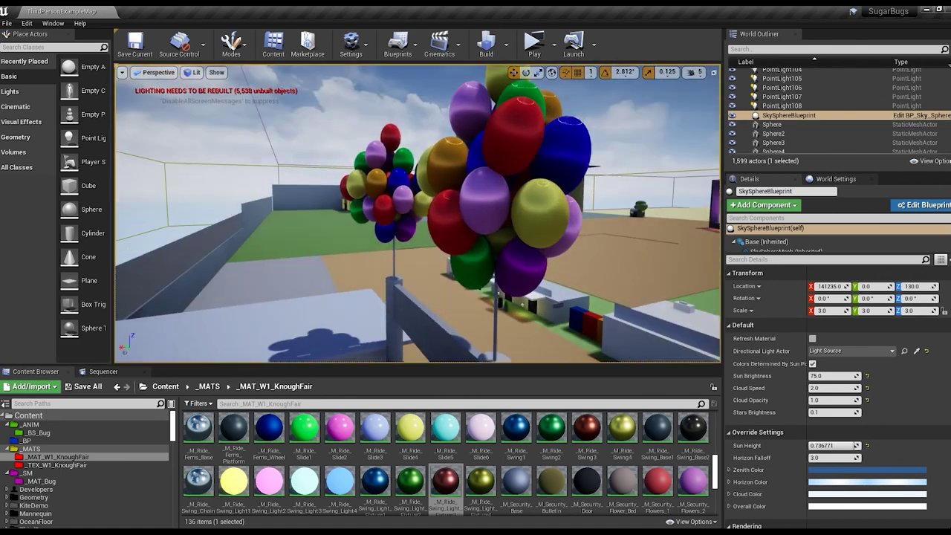
- Select the balloon cluster pieces in the World Outliner and paste a copy
click(490, 164)
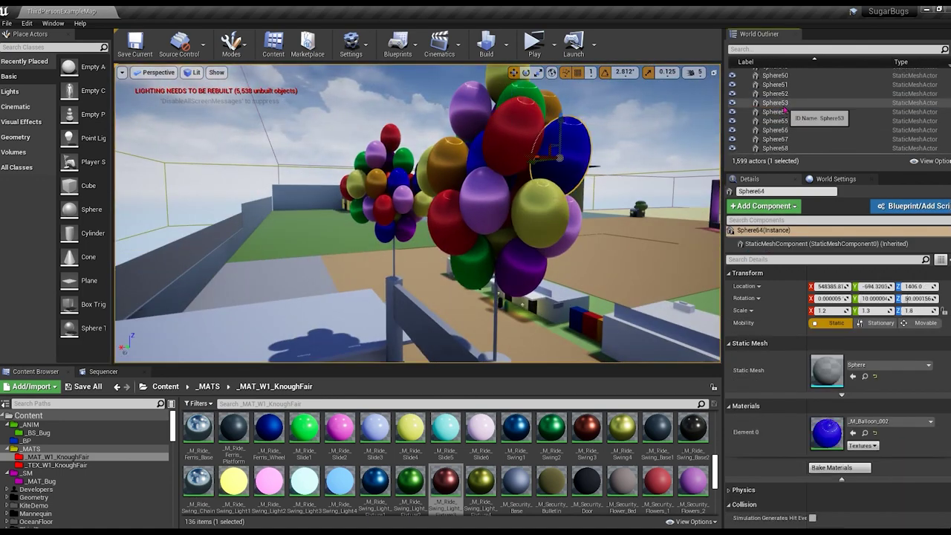
scroll(786, 119, down, 10)
click(775, 101)
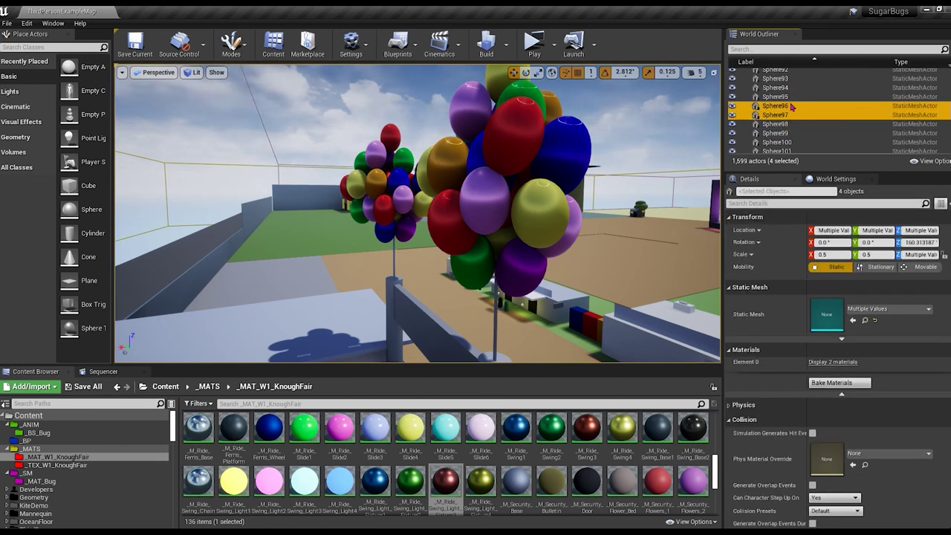
ctrl+click(775, 92)
ctrl+click(786, 83)
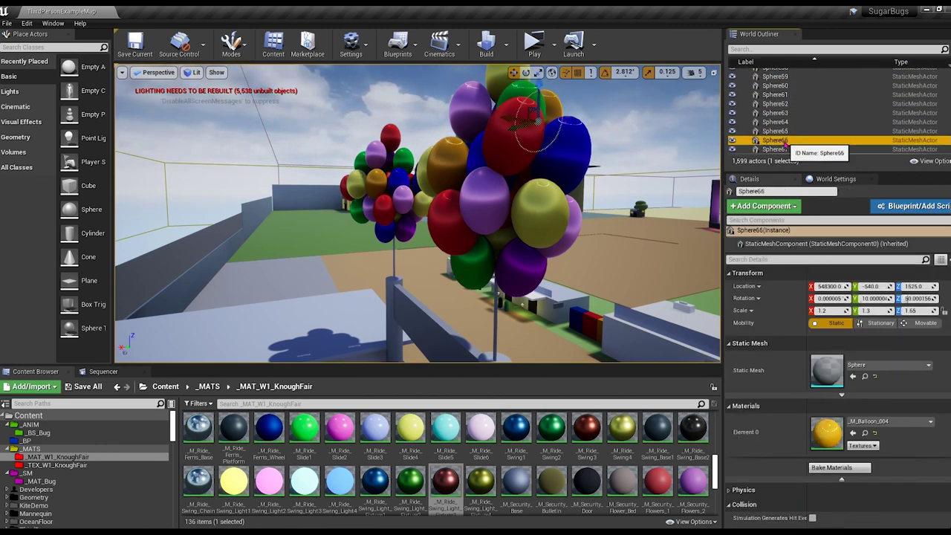
key(ctrl+v)
- Copy the balloon cluster along the rooftop and rebuild the level lighting
right_drag(270, 243, 192, 223)
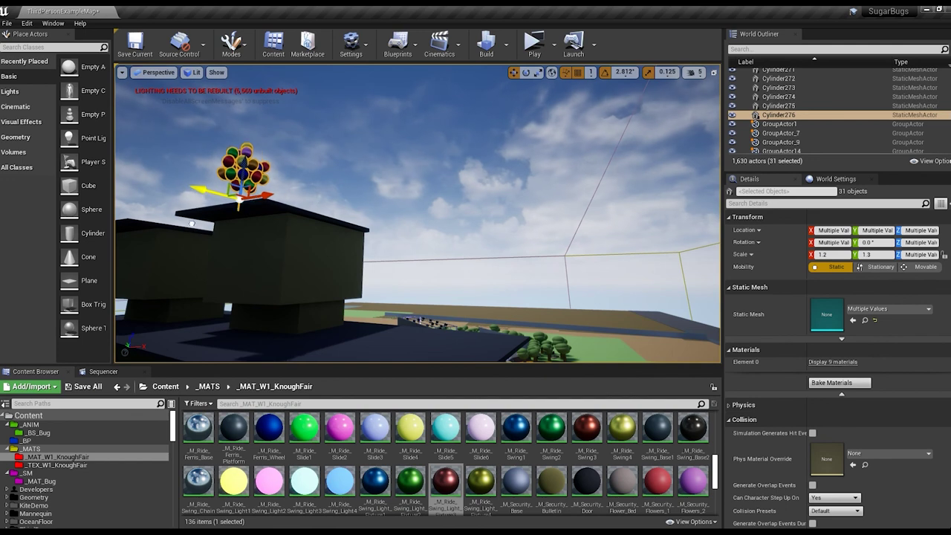
key(f)
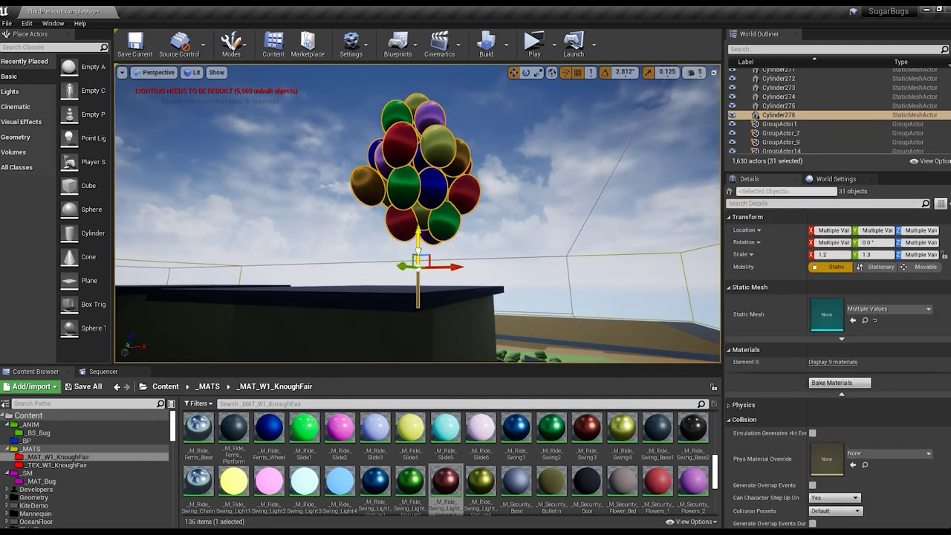
right_drag(520, 246, 565, 241)
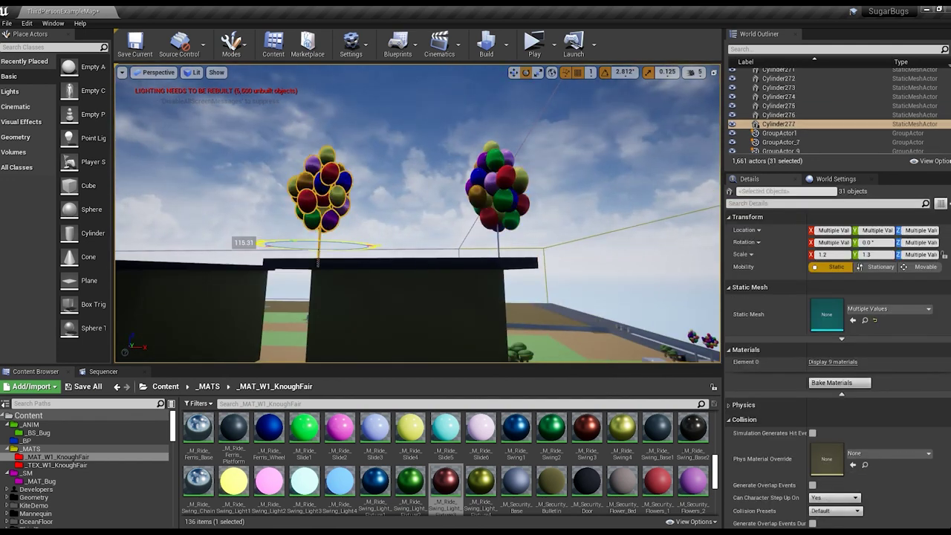
right_drag(353, 246, 627, 254)
alt+drag(626, 253, 191, 251)
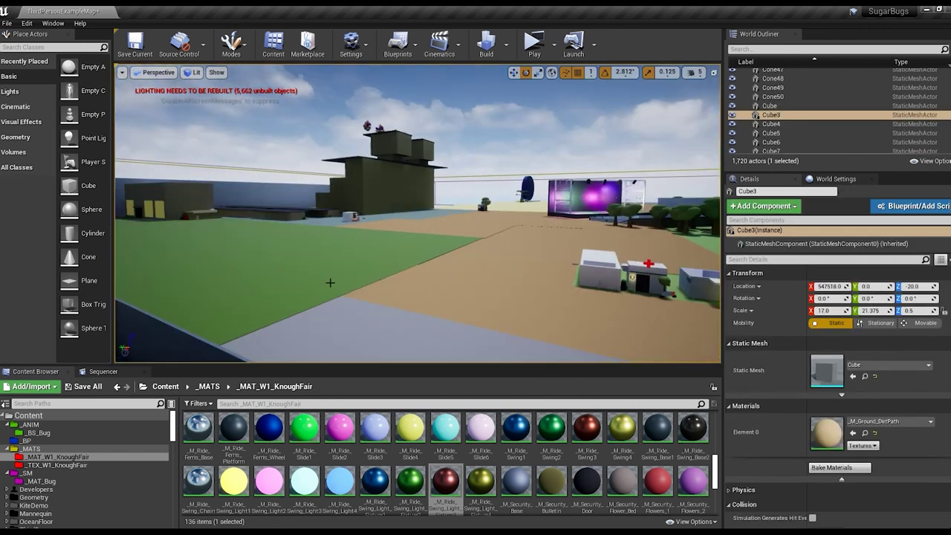
click(486, 44)
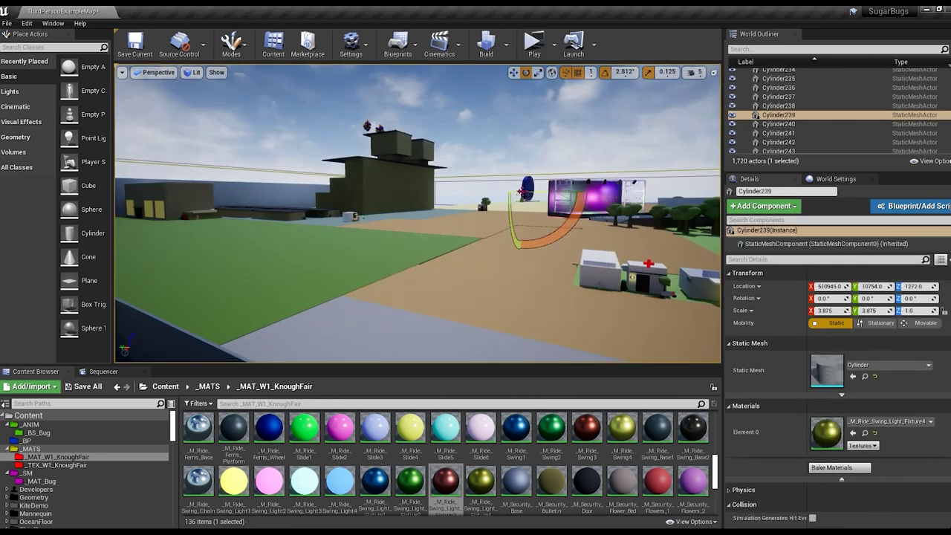